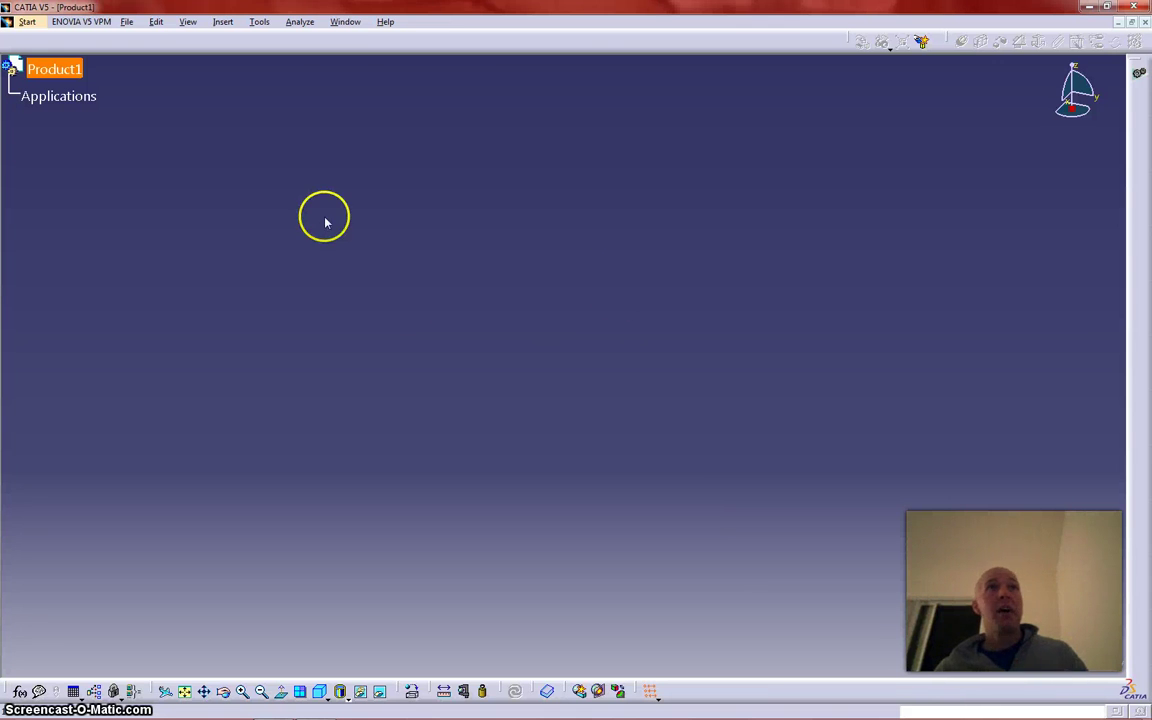
- Select Product1, then show and dismiss the workbench welcome list without choosing a workbench
left_click(95, 159)
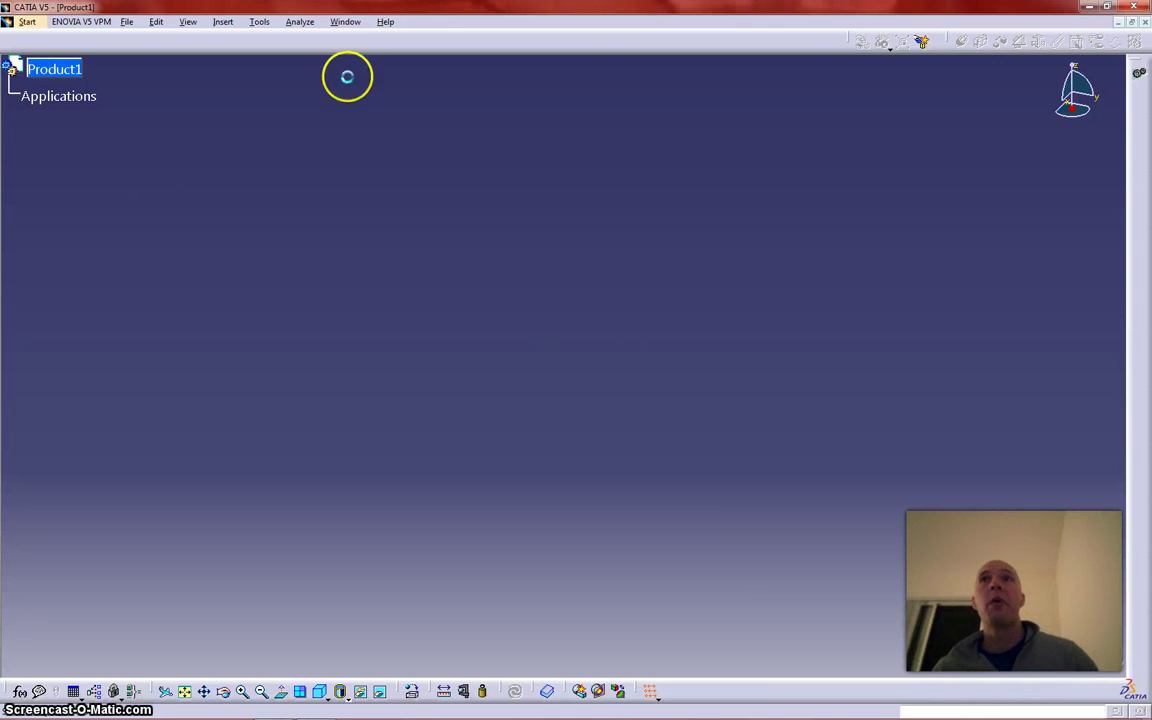
left_click(1137, 73)
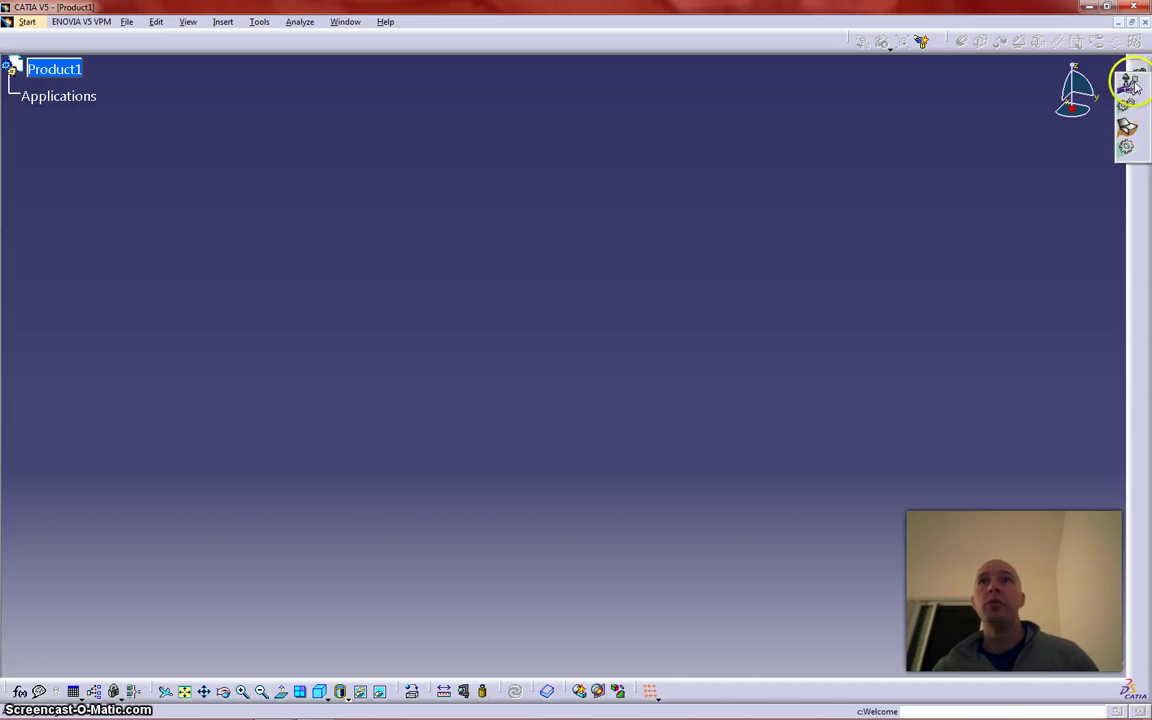
left_click(1138, 72)
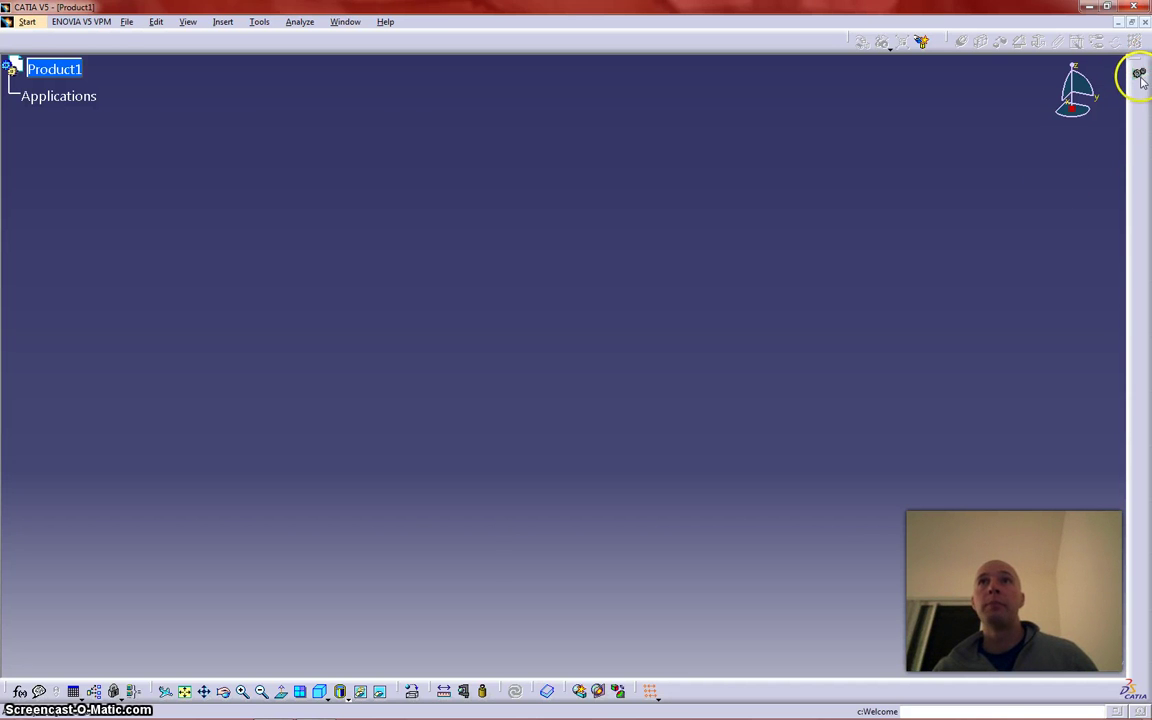
left_click(1139, 75)
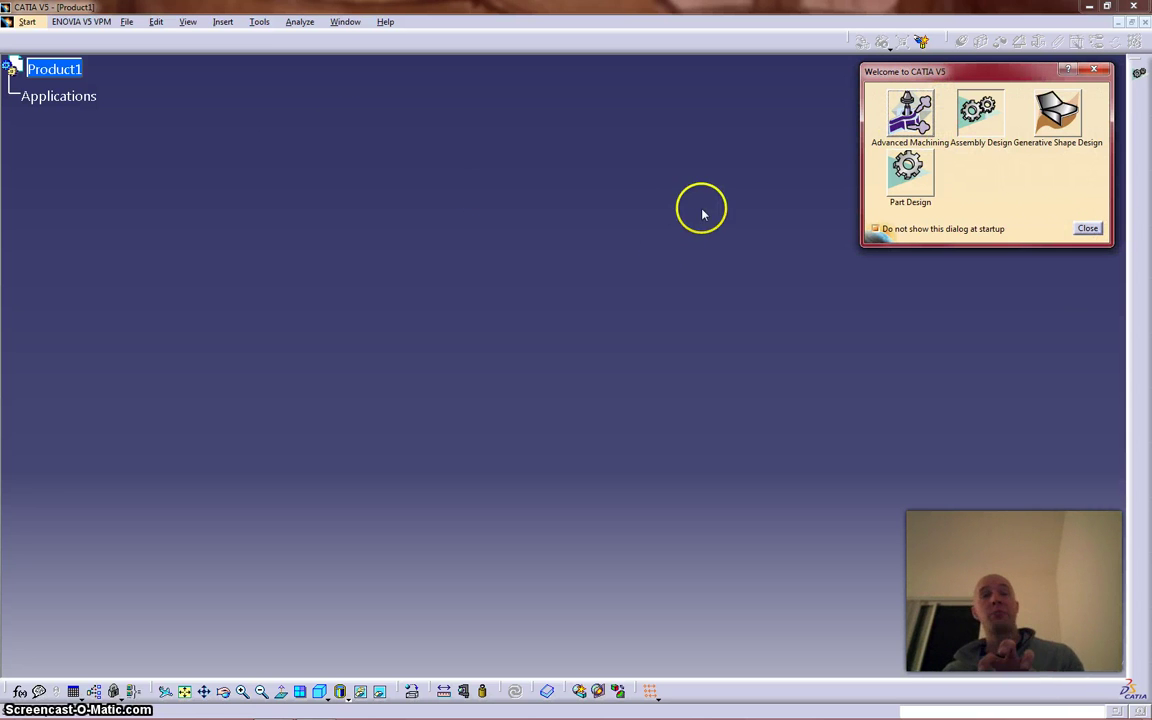
left_click(1087, 228)
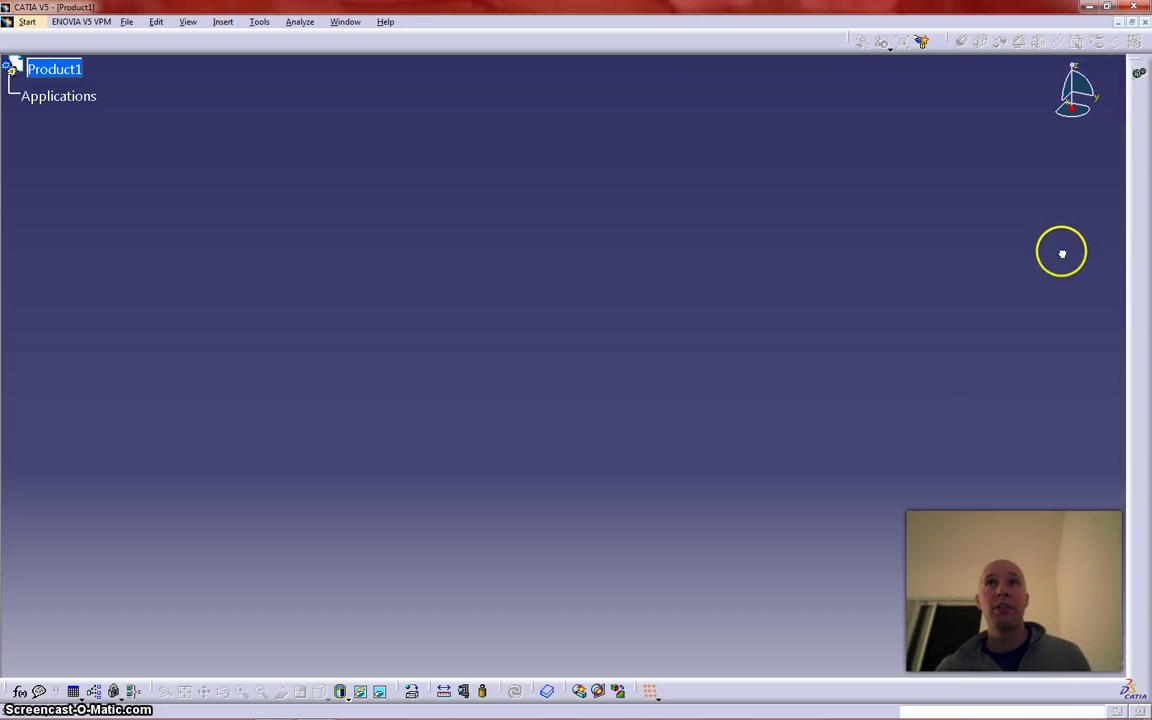
- Close Product1 and create a new Process document via File > New
left_click(1145, 23)
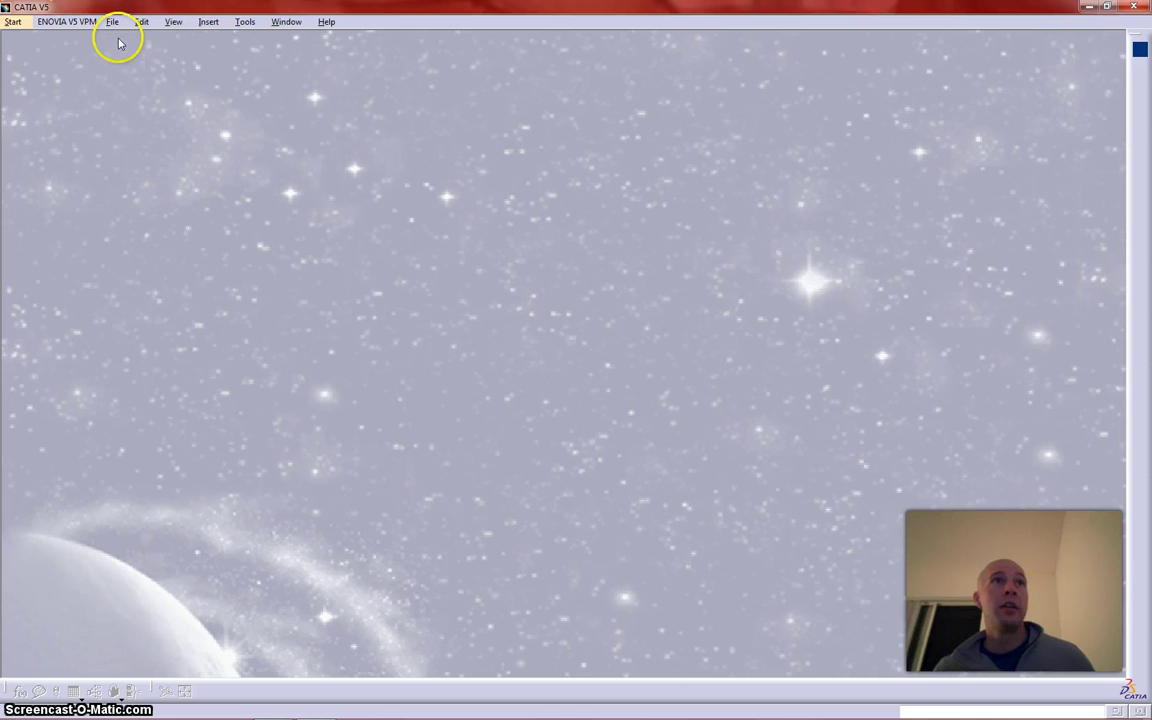
left_click(113, 22)
left_click(115, 36)
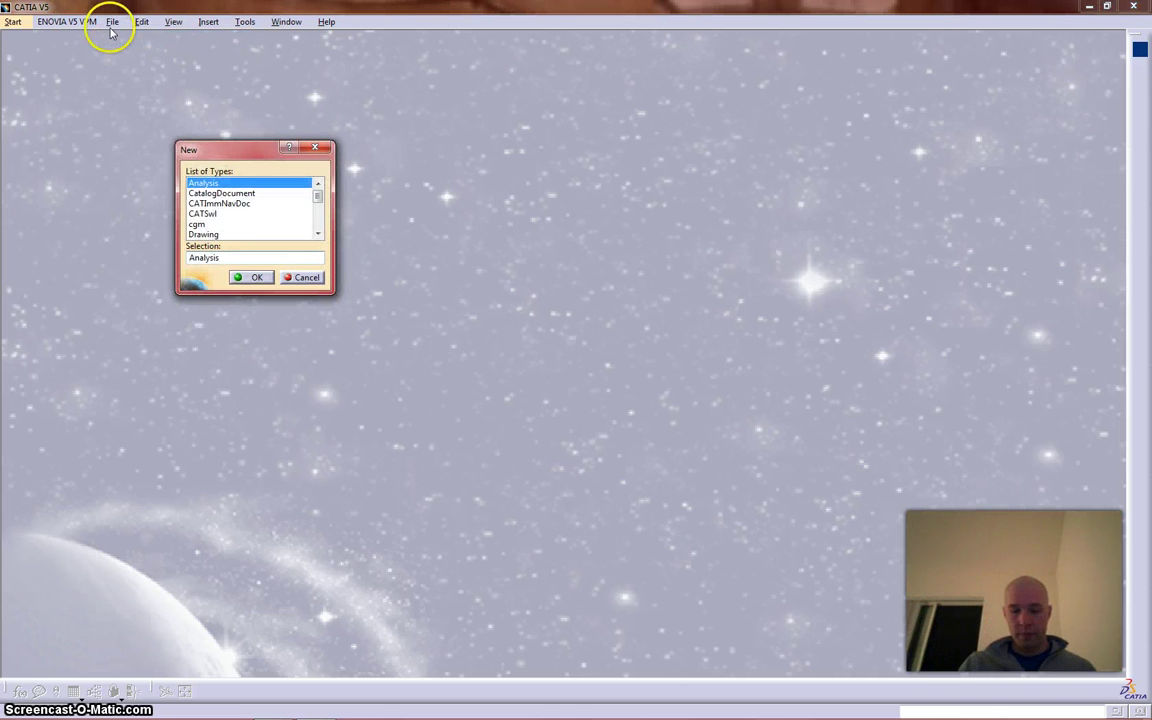
type("Pro")
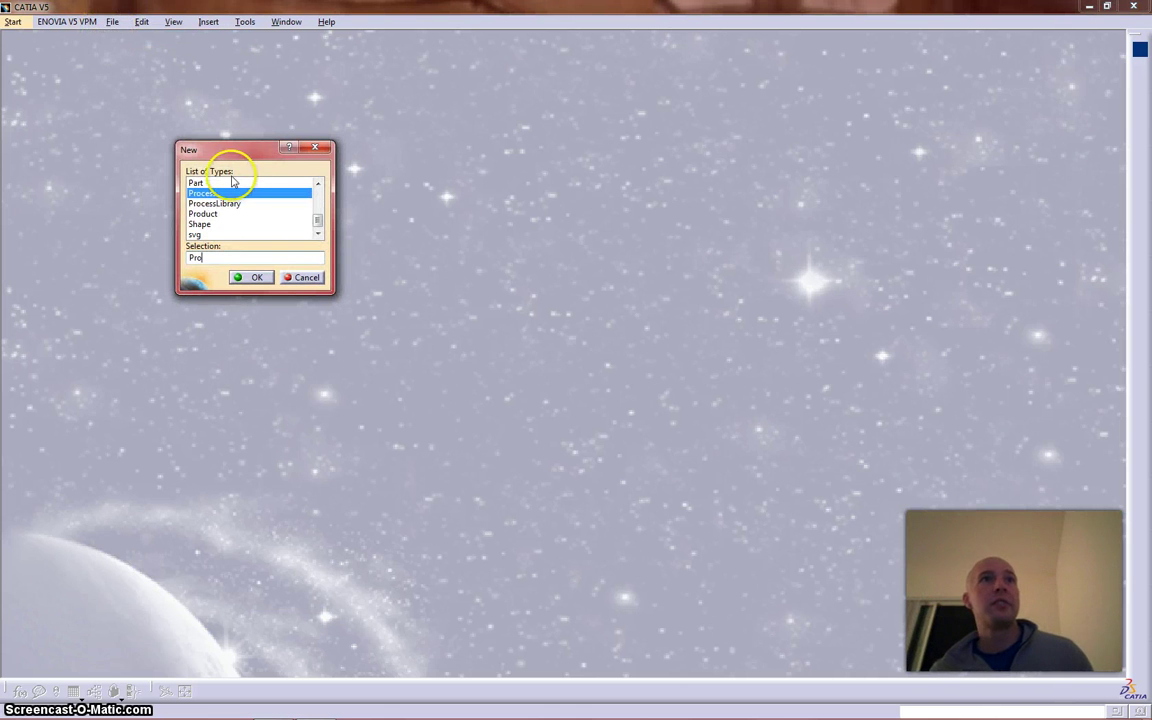
left_click(208, 193)
left_click(254, 277)
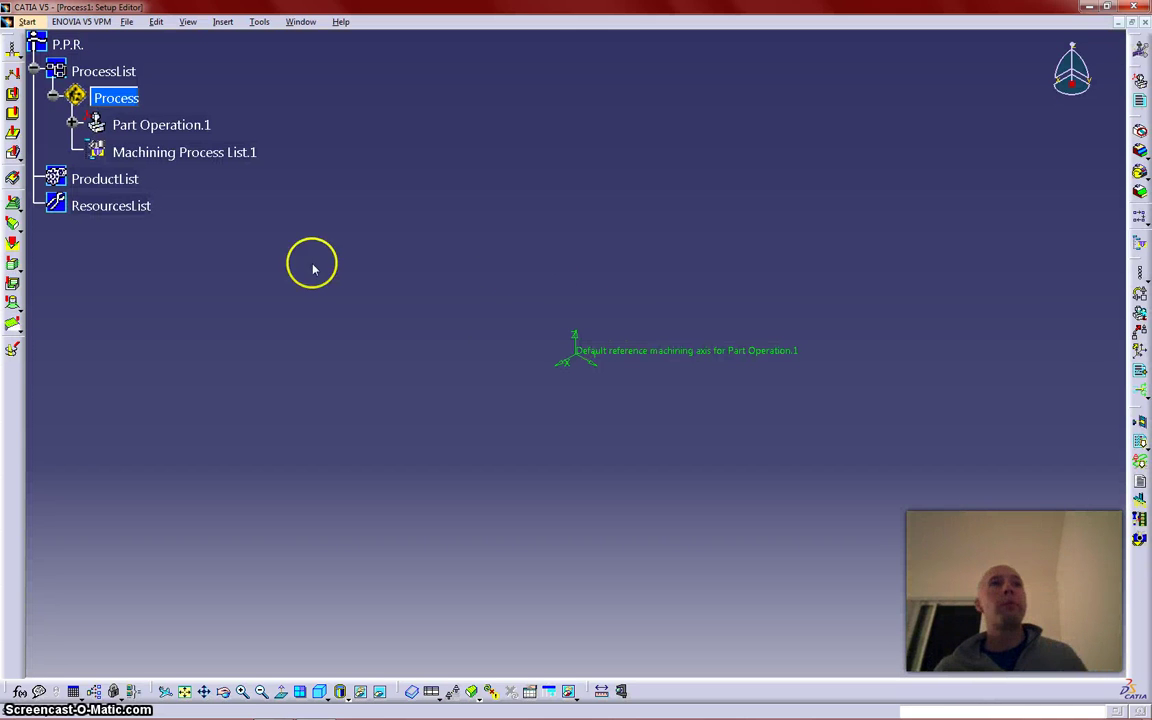
- Select Part Operation.1, collapse the ProcessList branch and orbit the view
left_click(152, 125)
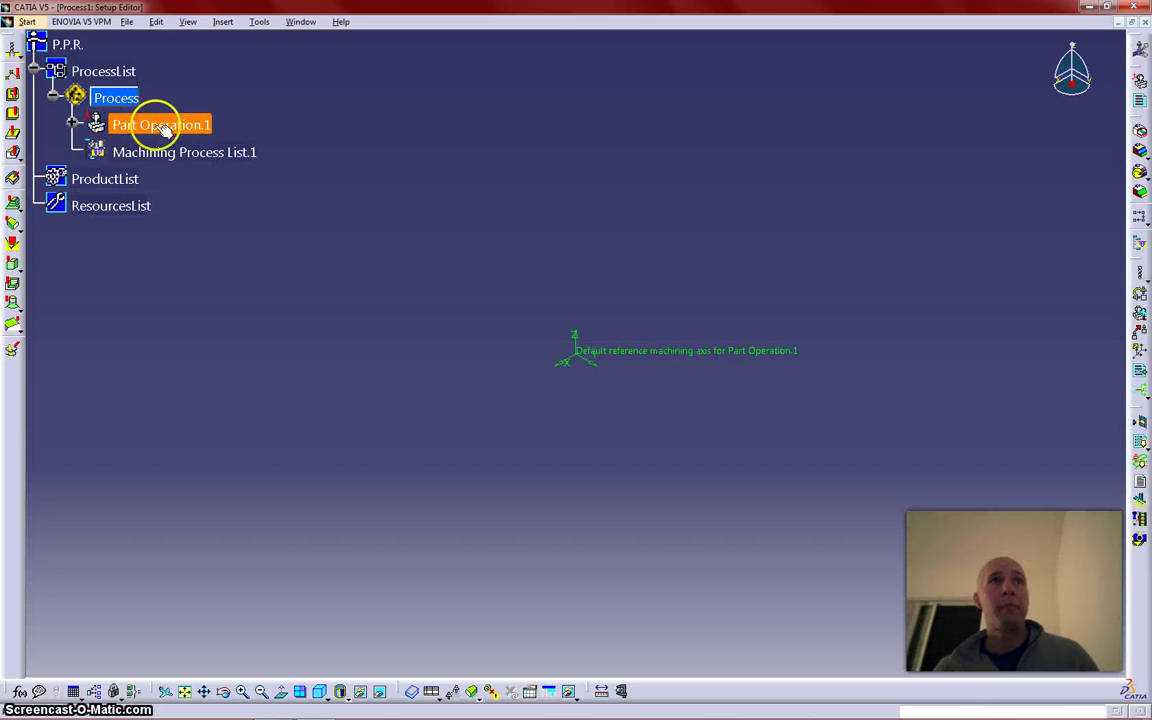
left_click(34, 67)
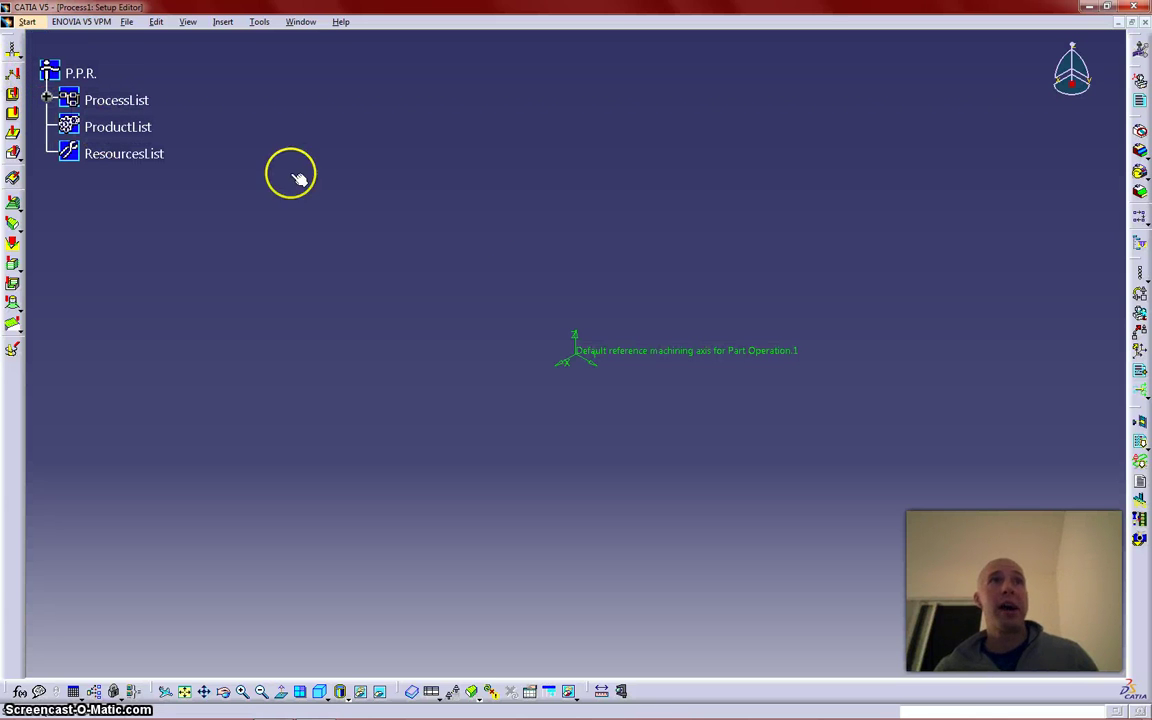
middle_click_drag(713, 365, 600, 474)
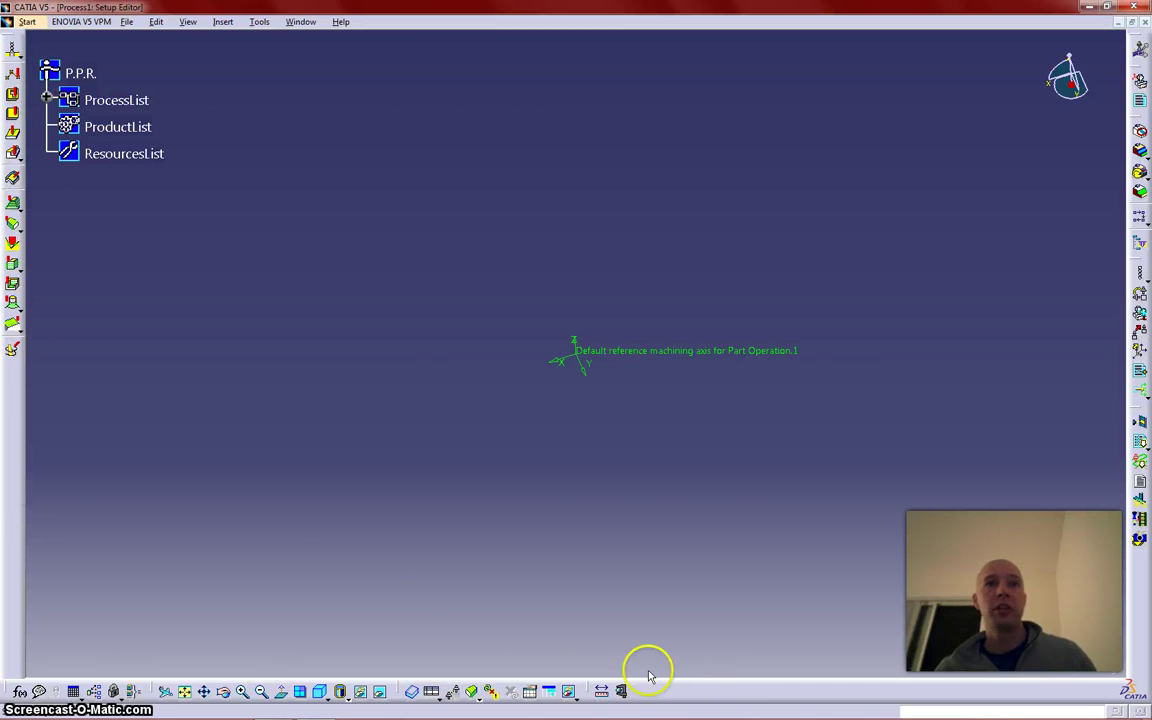
- Bring up the toolbar list from the toolbar area, dismissing it once first
right_click(700, 682)
left_click(597, 546)
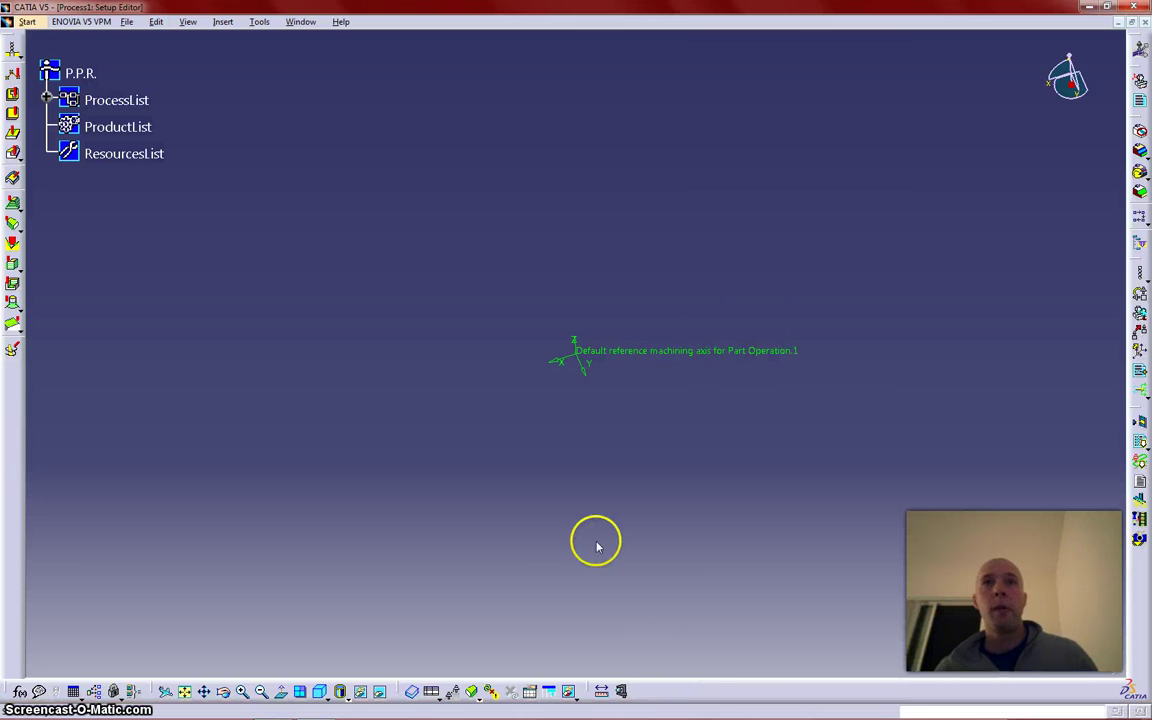
right_click(733, 690)
left_click(707, 679)
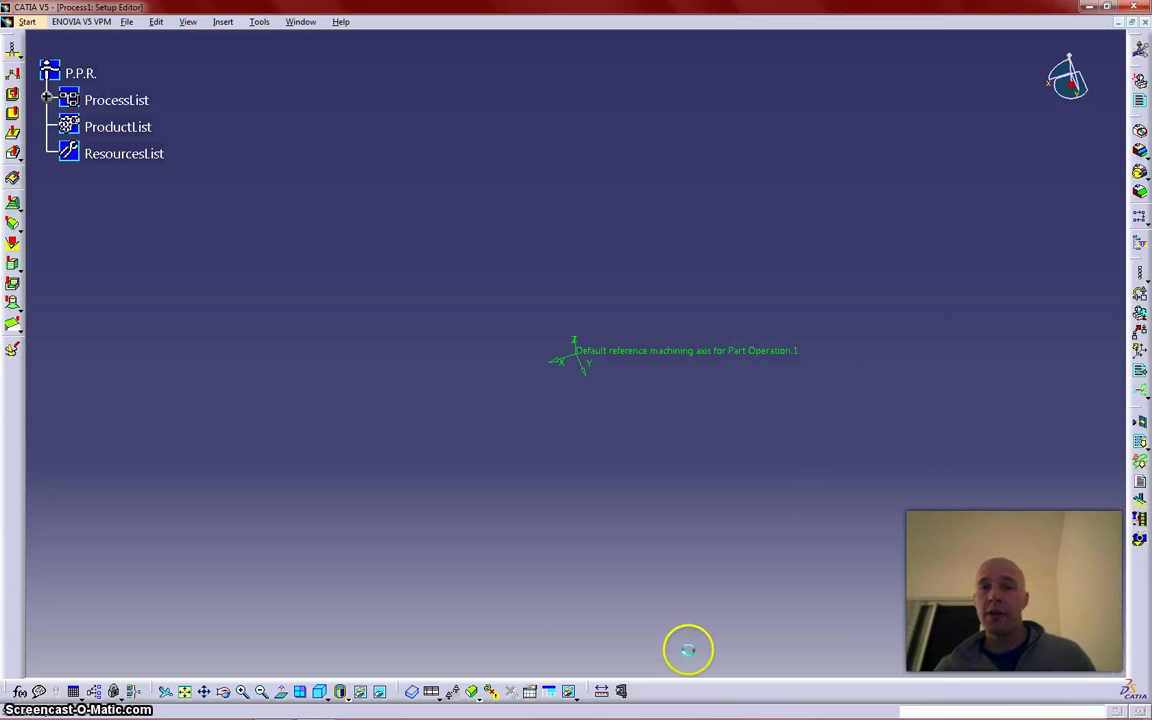
- In Customize > Toolbars, restore all toolbar contents and positions, then close the dialog
right_click(724, 692)
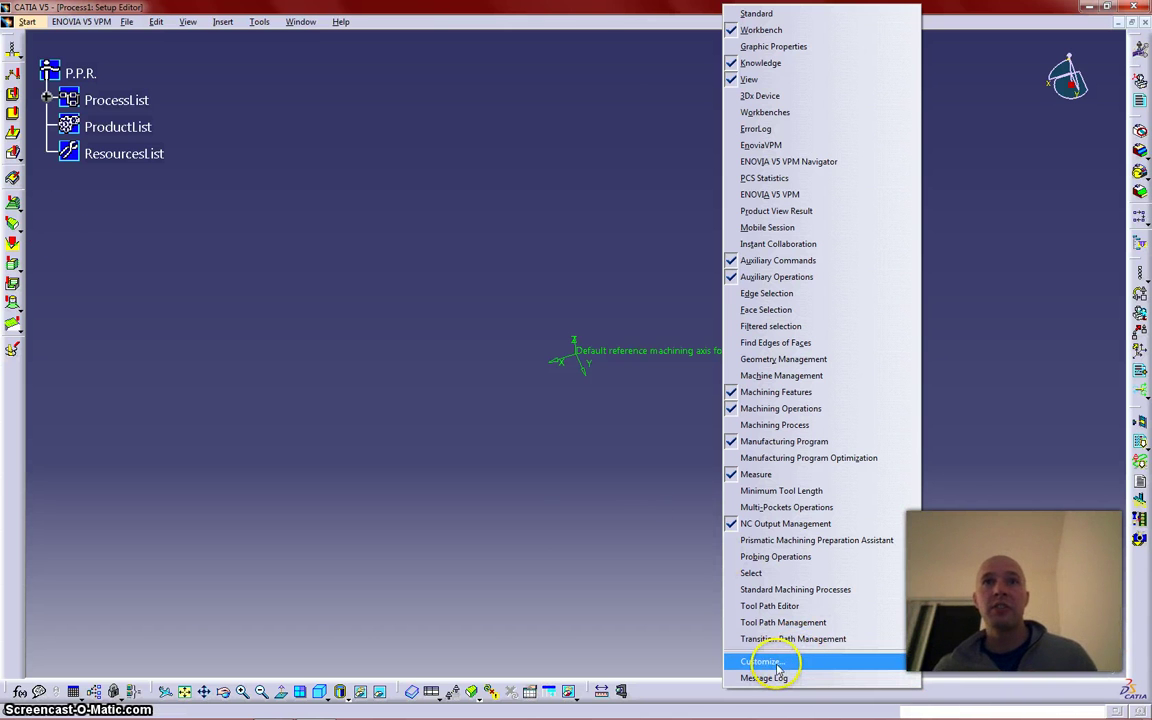
left_click(762, 662)
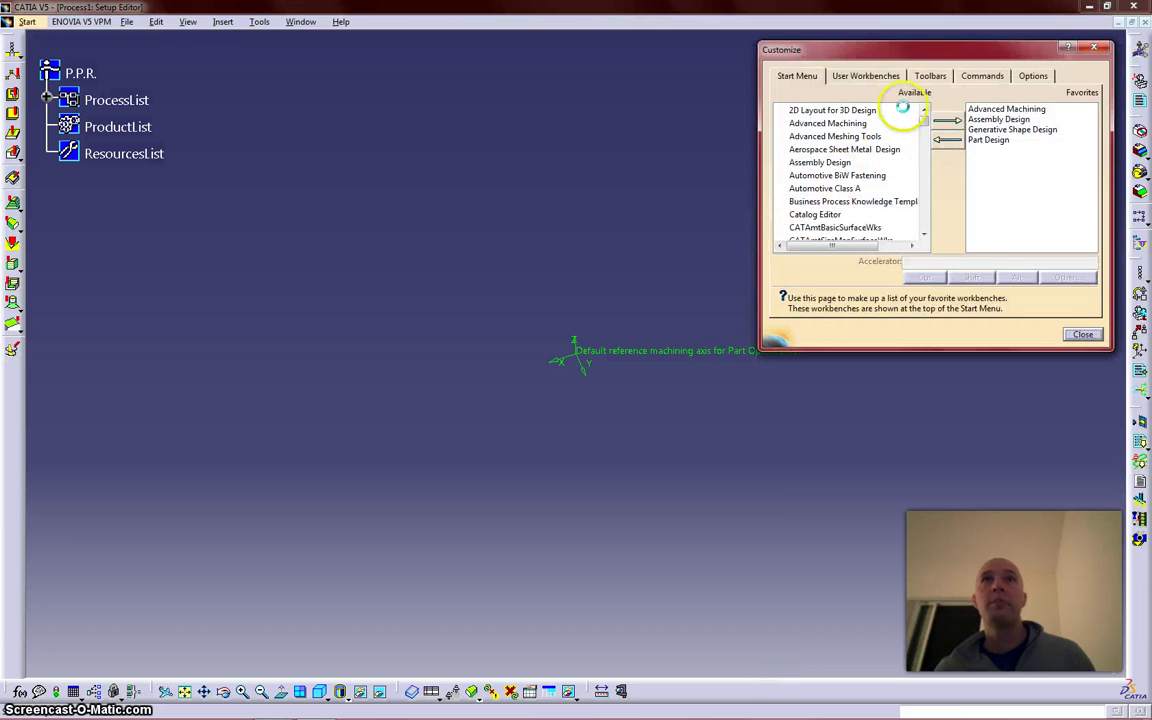
left_click(931, 75)
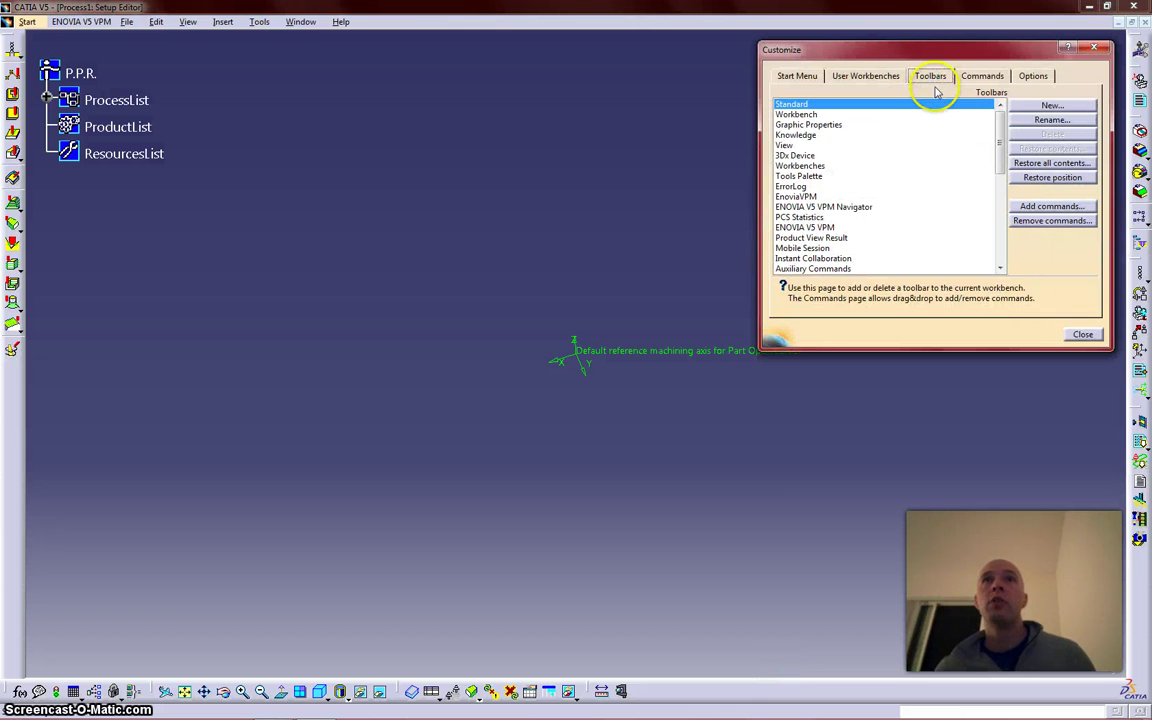
left_click(1022, 160)
left_click(566, 397)
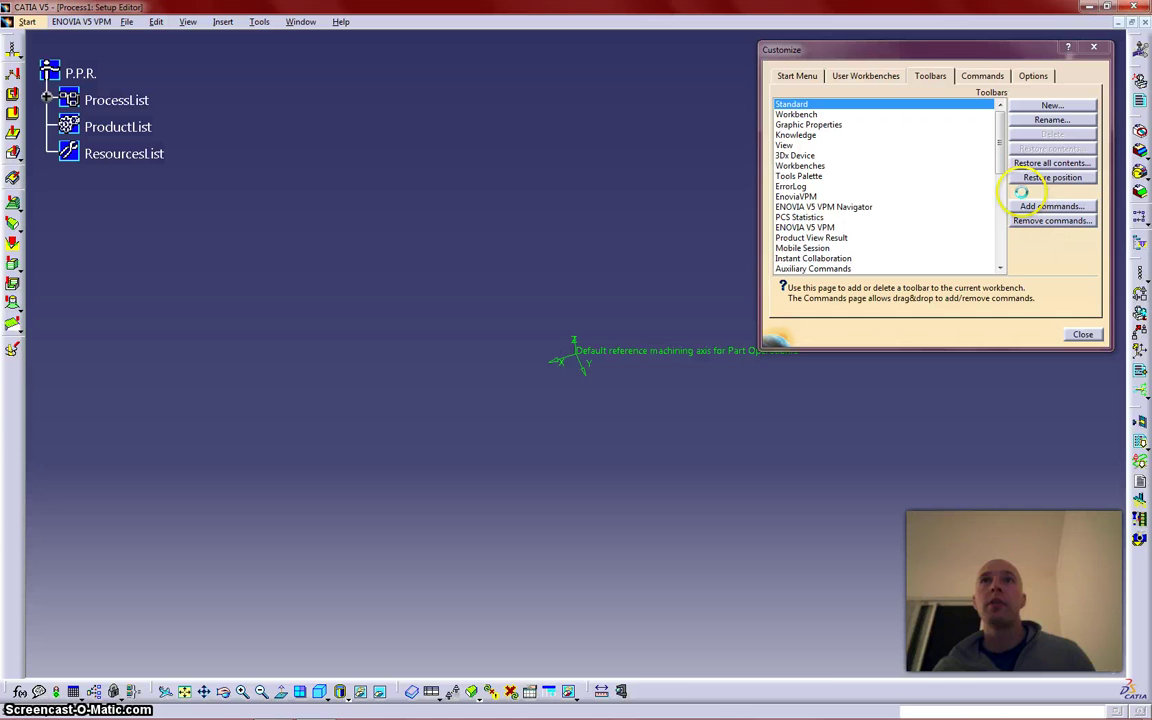
left_click(1050, 177)
left_click(566, 397)
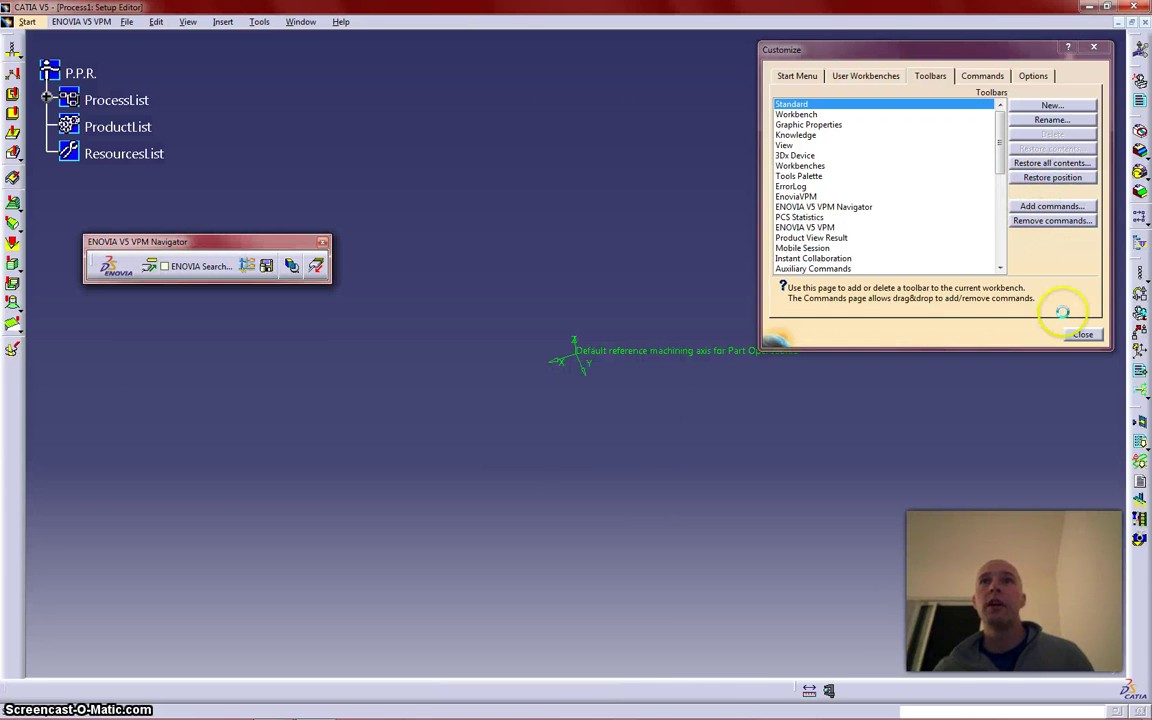
left_click(1084, 335)
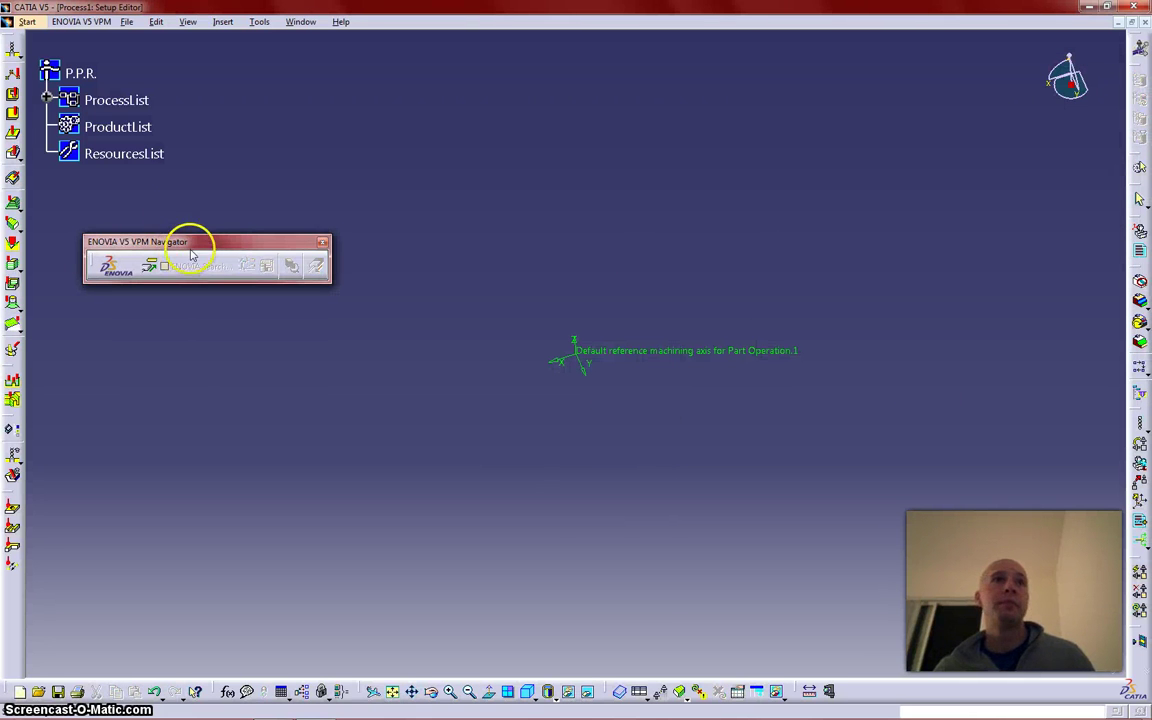
- Move the navigator panel aside and float ten docked toolbars into a stack beside it
left_click_drag(192, 254, 972, 151)
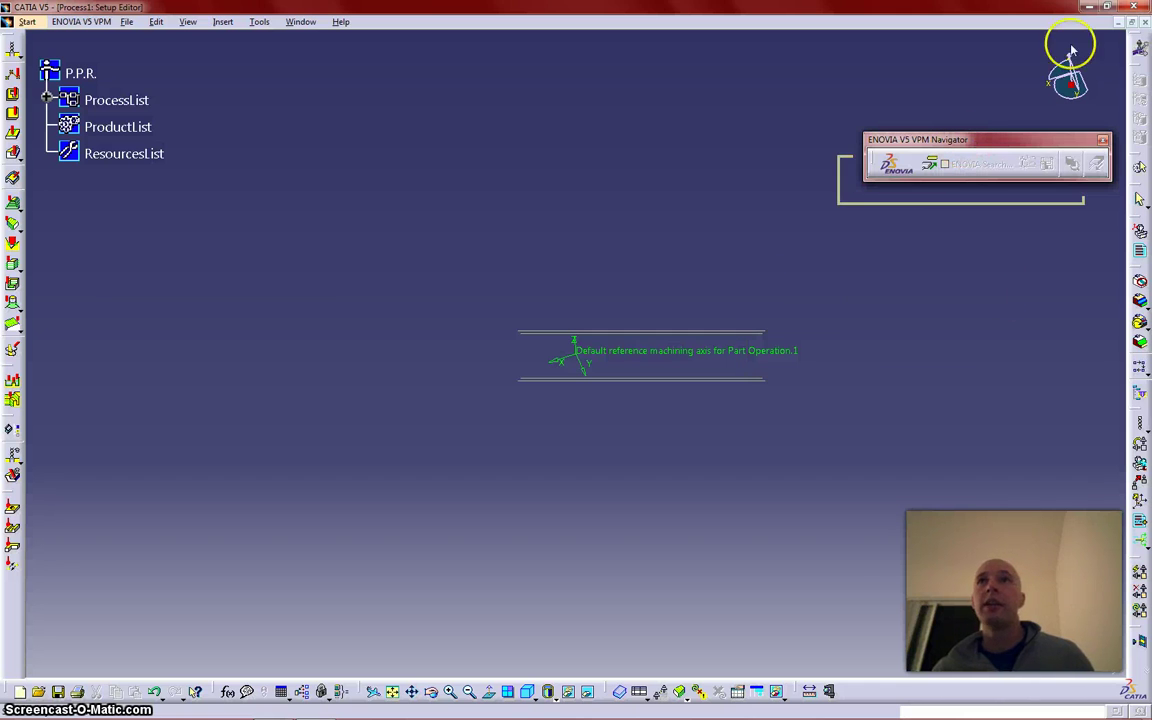
left_click_drag(1135, 62, 1062, 159)
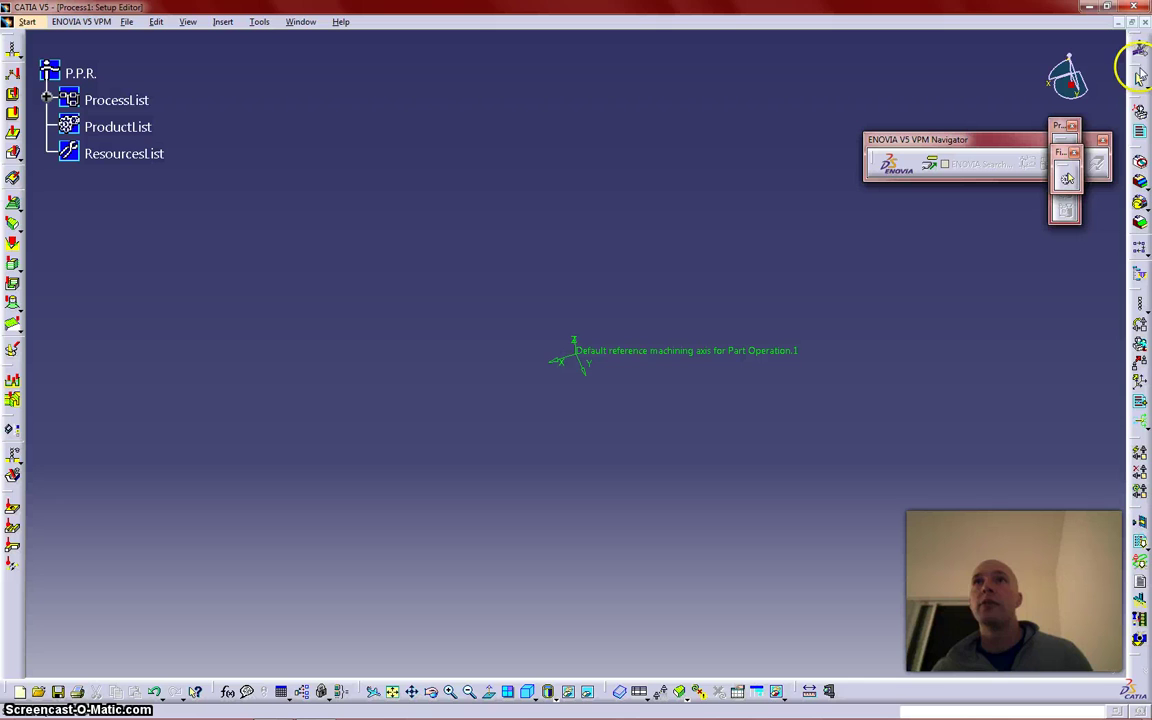
left_click_drag(1138, 75, 1091, 148)
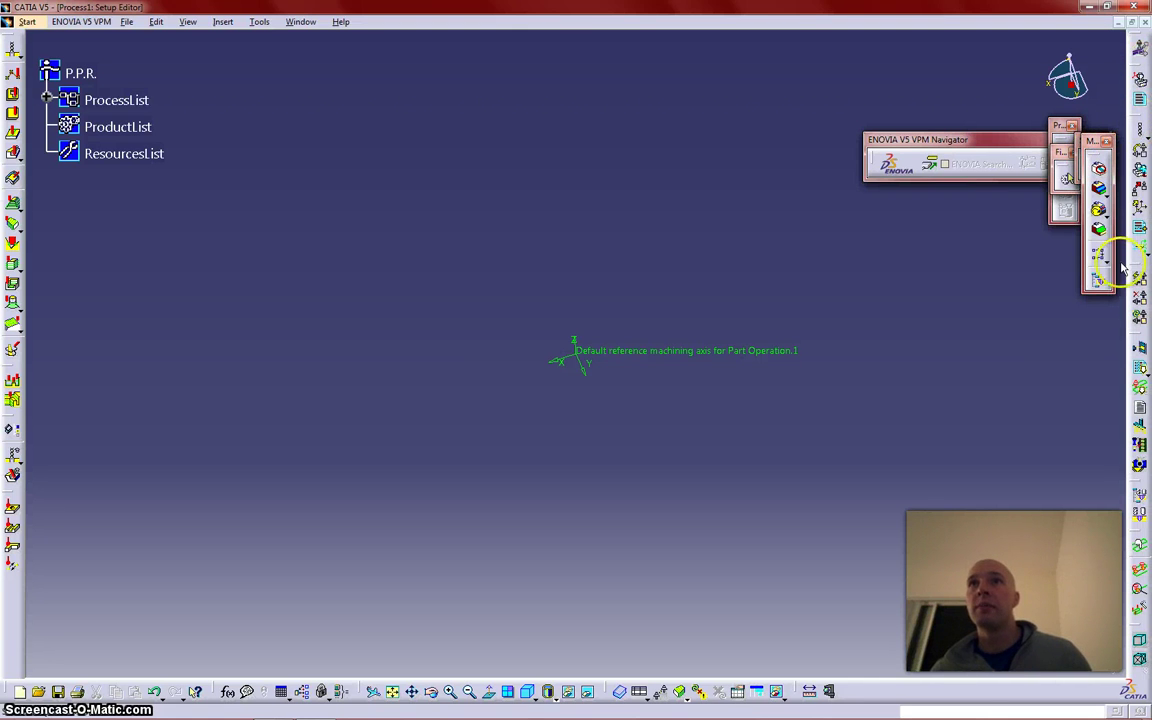
left_click_drag(1137, 268, 1082, 116)
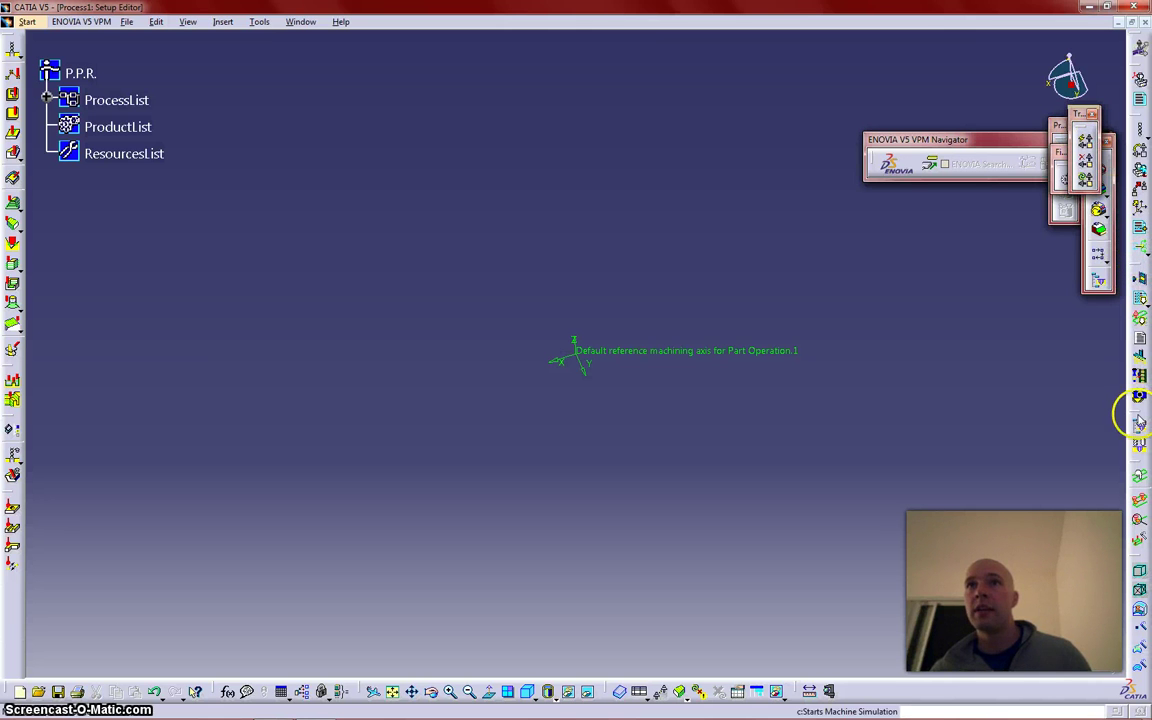
left_click_drag(1139, 422, 1084, 190)
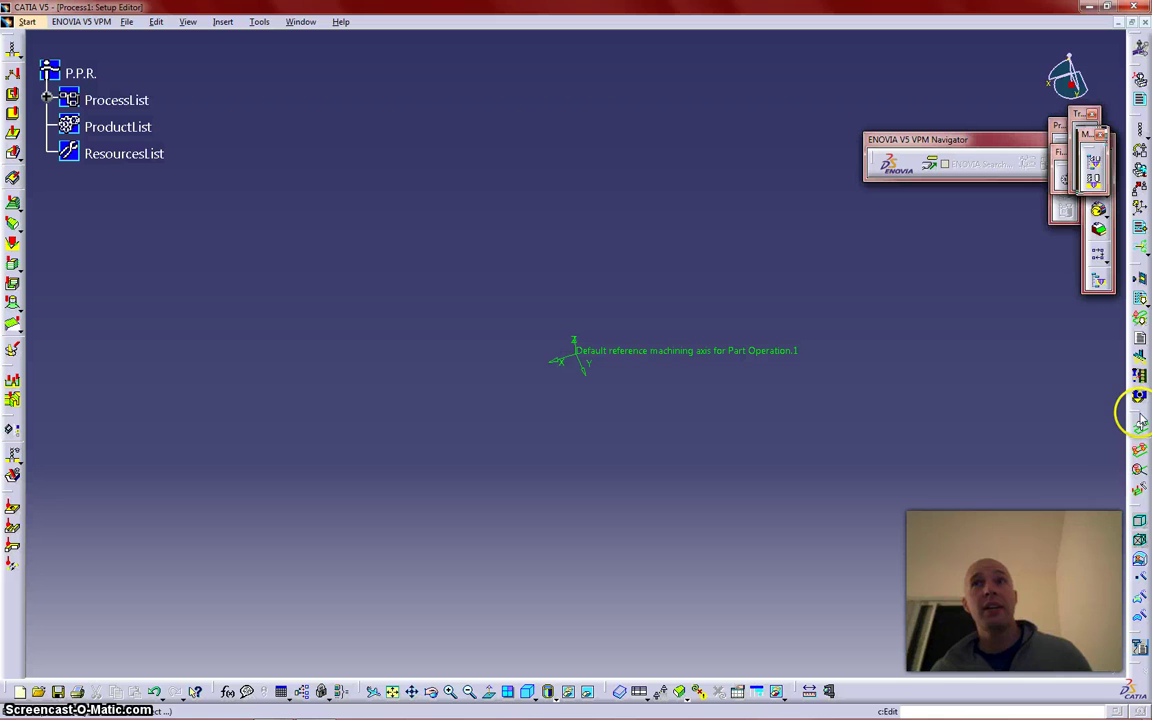
left_click_drag(1131, 406, 1068, 158)
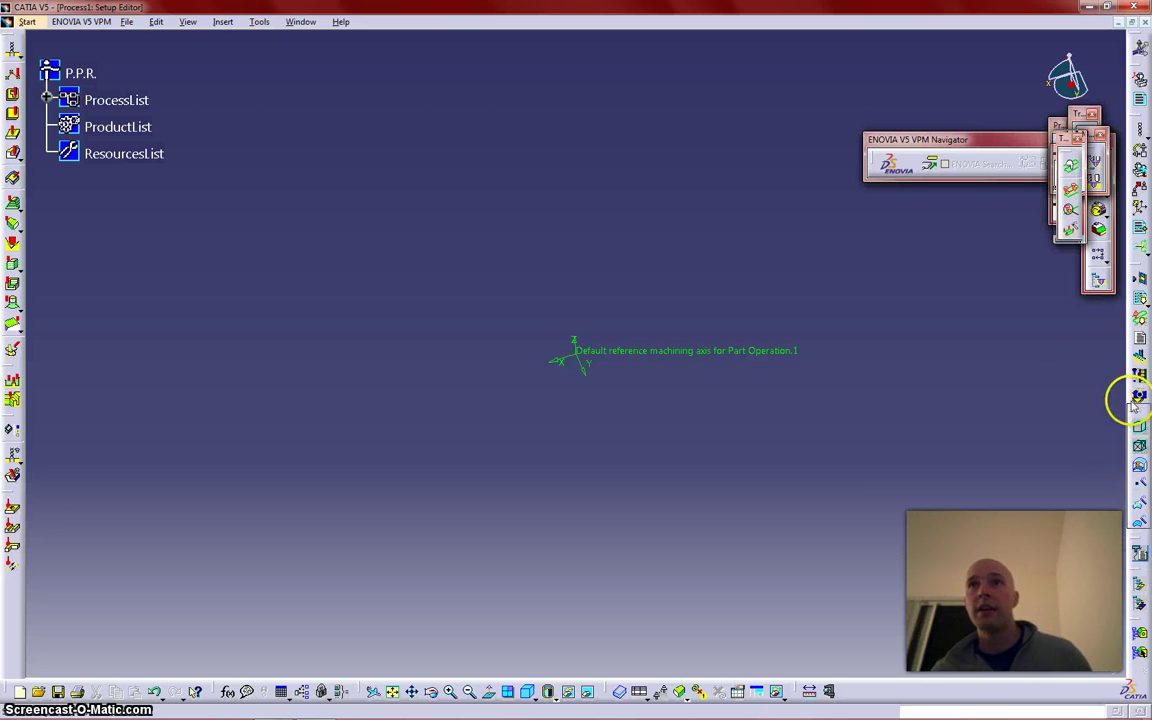
left_click_drag(1135, 405, 1058, 188)
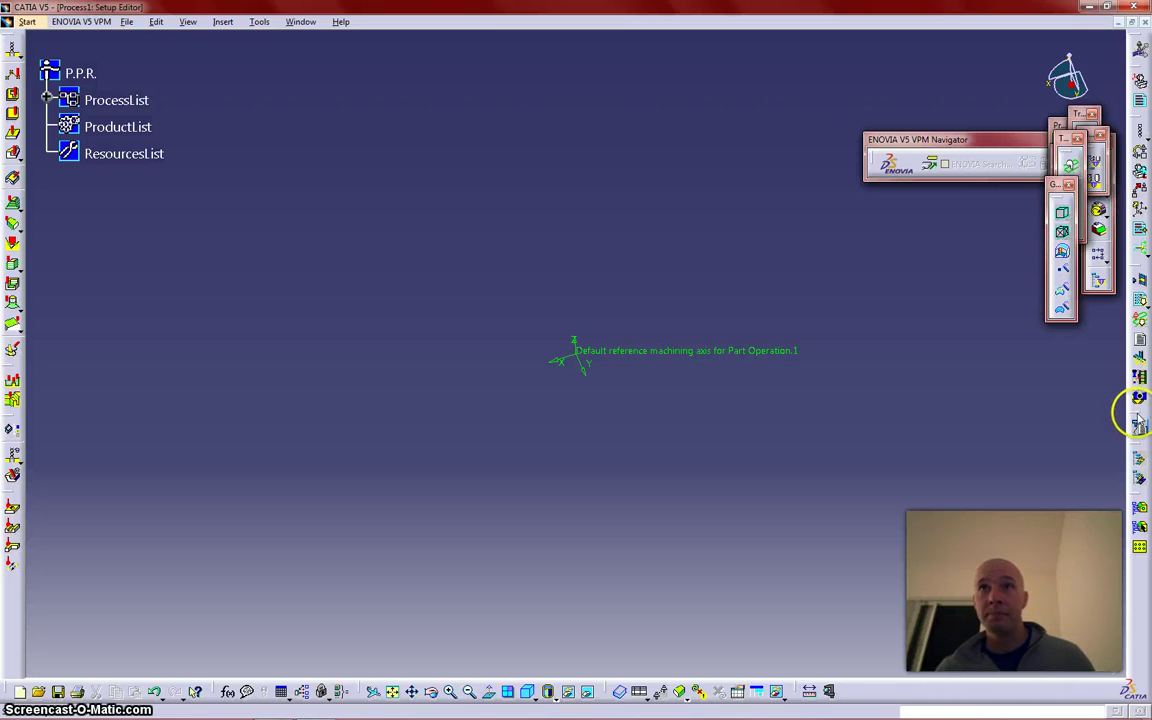
left_click_drag(1135, 415, 1060, 156)
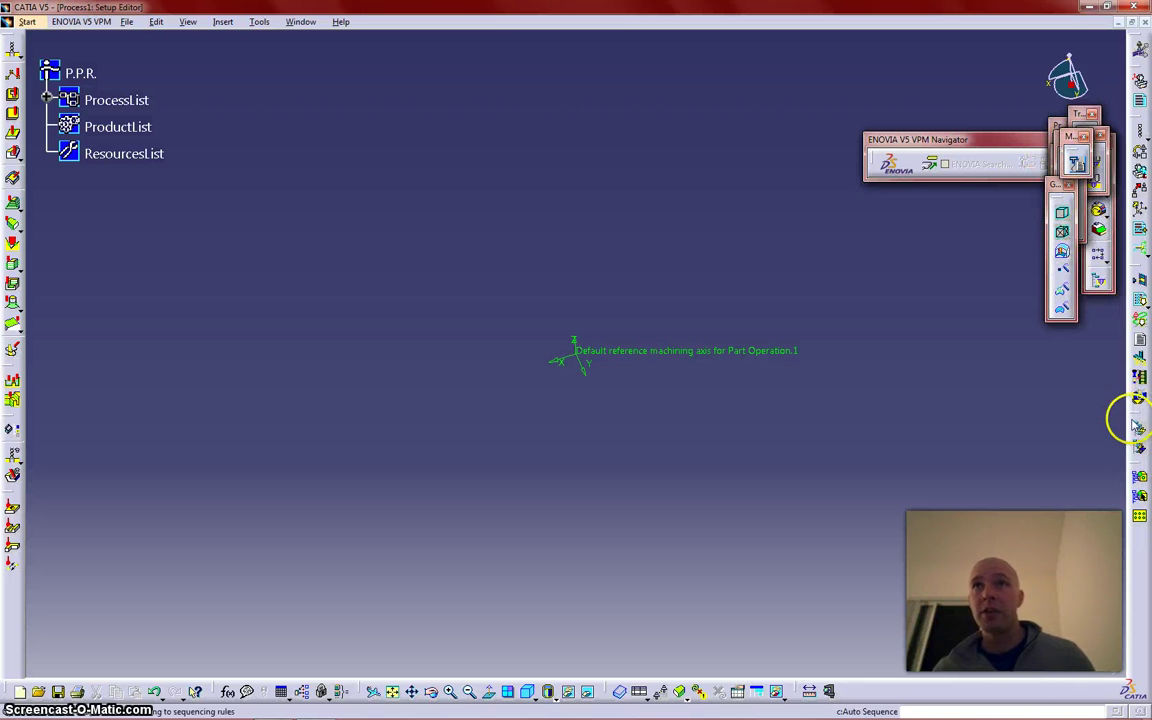
left_click_drag(1131, 466, 1075, 156)
left_click_drag(1136, 460, 1080, 155)
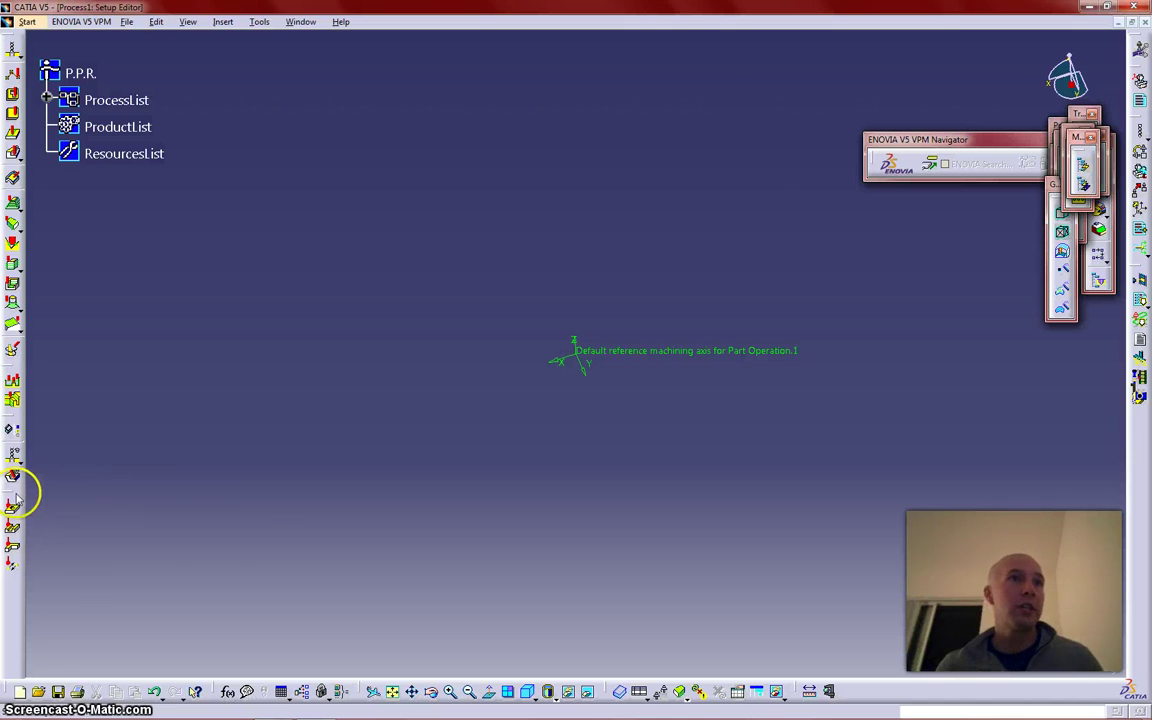
left_click_drag(18, 498, 1085, 158)
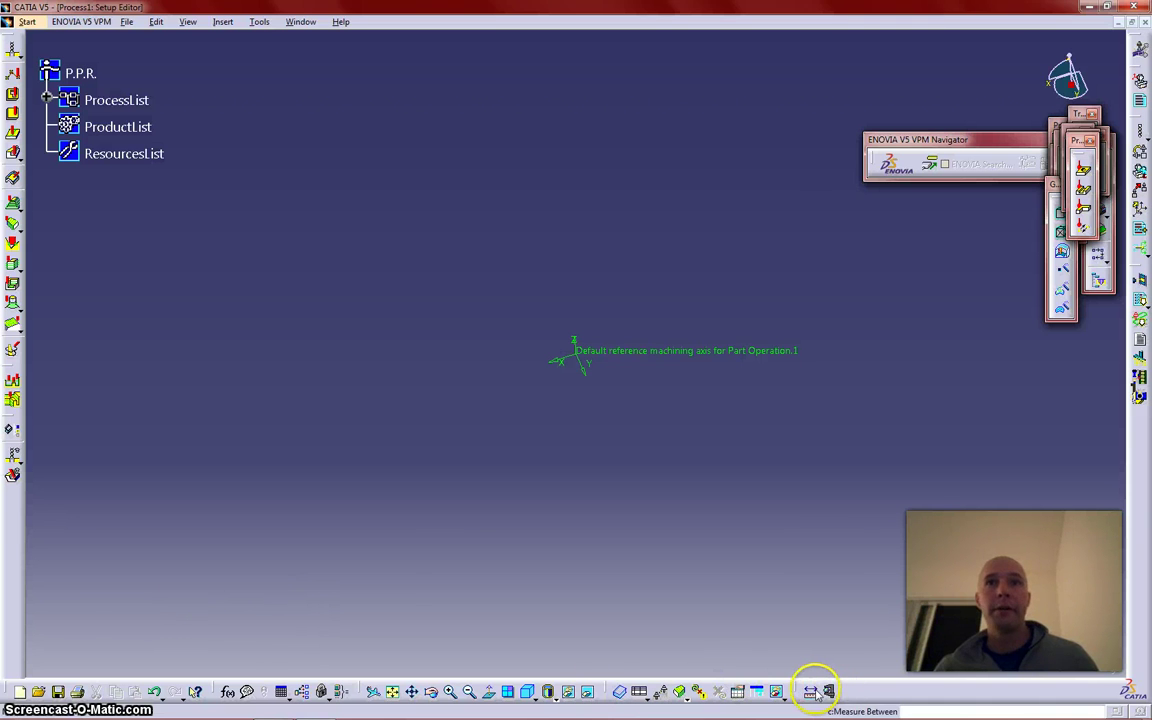
- Float the Standard and Knowledge toolbars plus two small left-dock toolbars over the canvas
left_click_drag(91, 650, 811, 257)
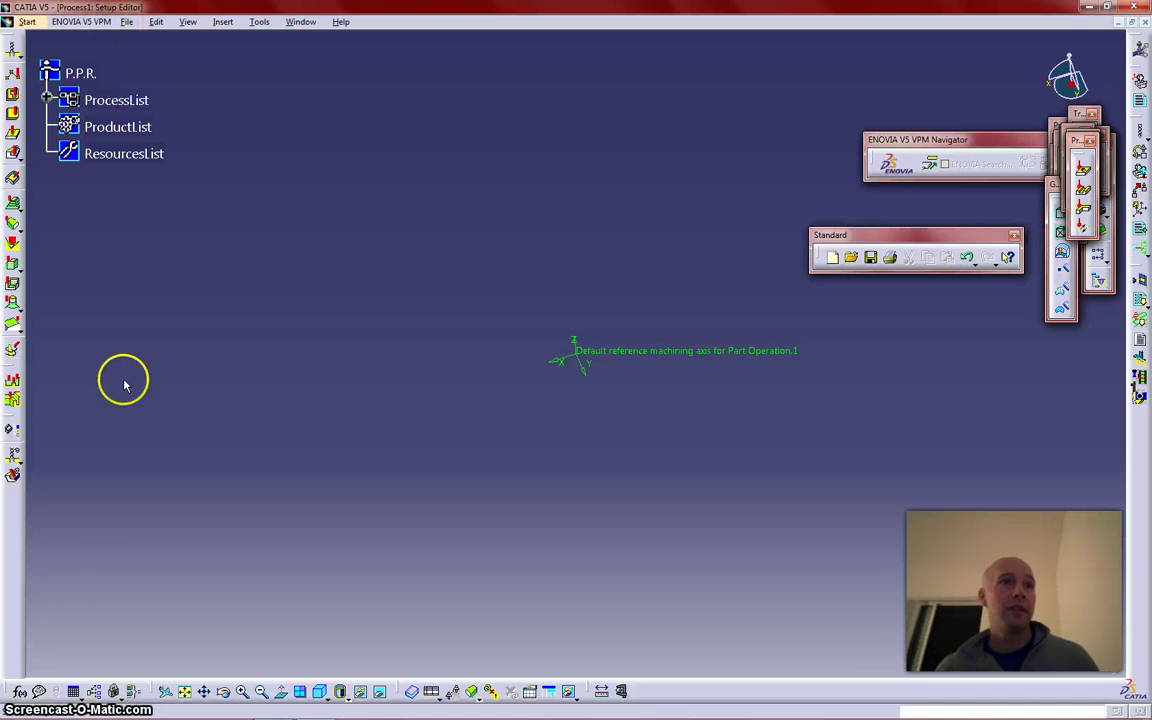
left_click_drag(12, 690, 849, 193)
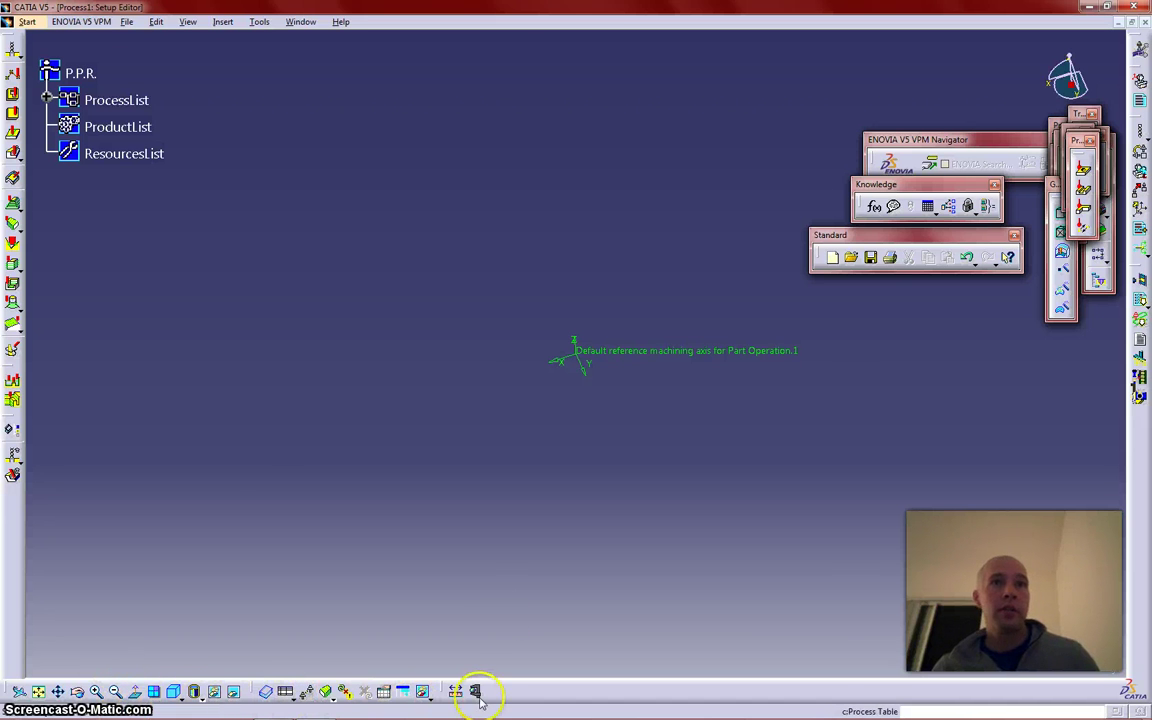
left_click_drag(10, 411, 535, 476)
left_click_drag(10, 368, 378, 402)
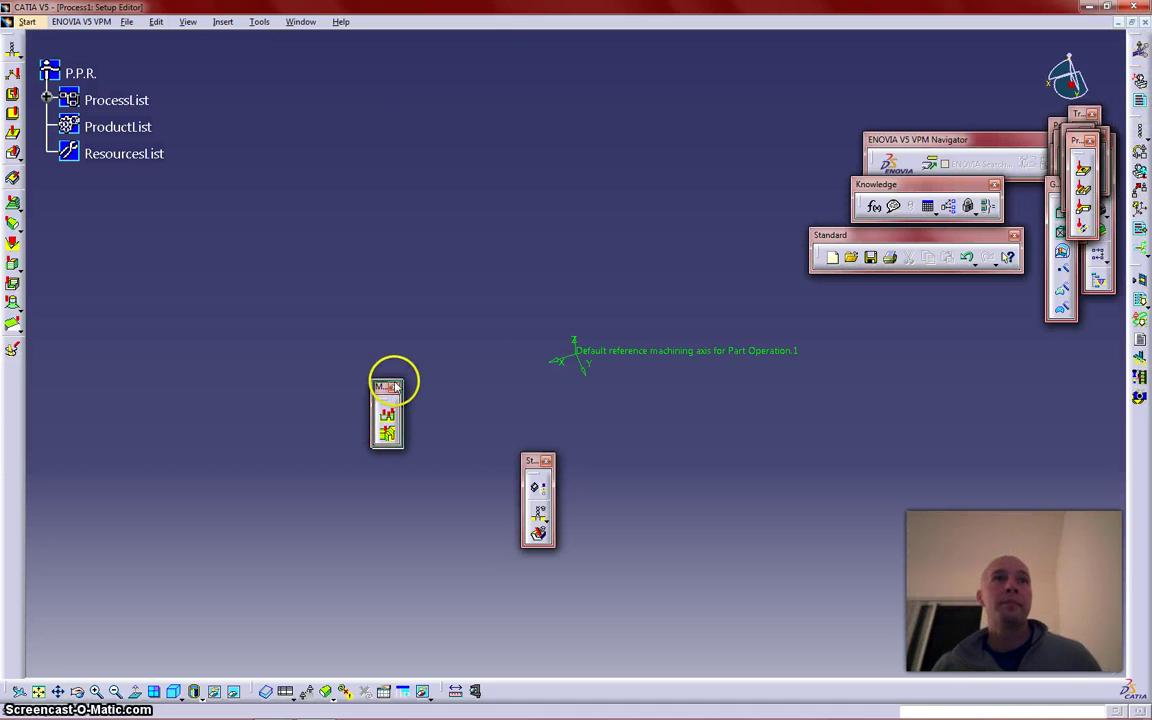
- Close the small, Standard, Knowledge, stacked and ENOVIA V5 VPM Navigator floating toolbars
left_click(546, 460)
left_click(397, 388)
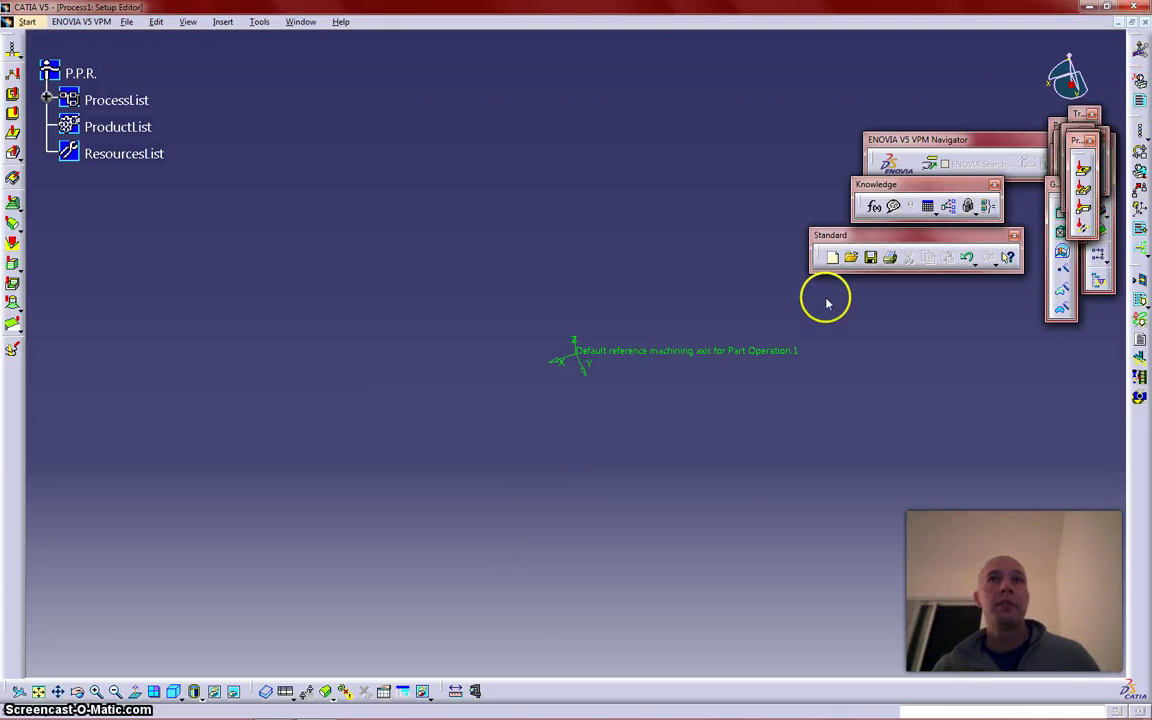
left_click(1014, 235)
left_click(995, 186)
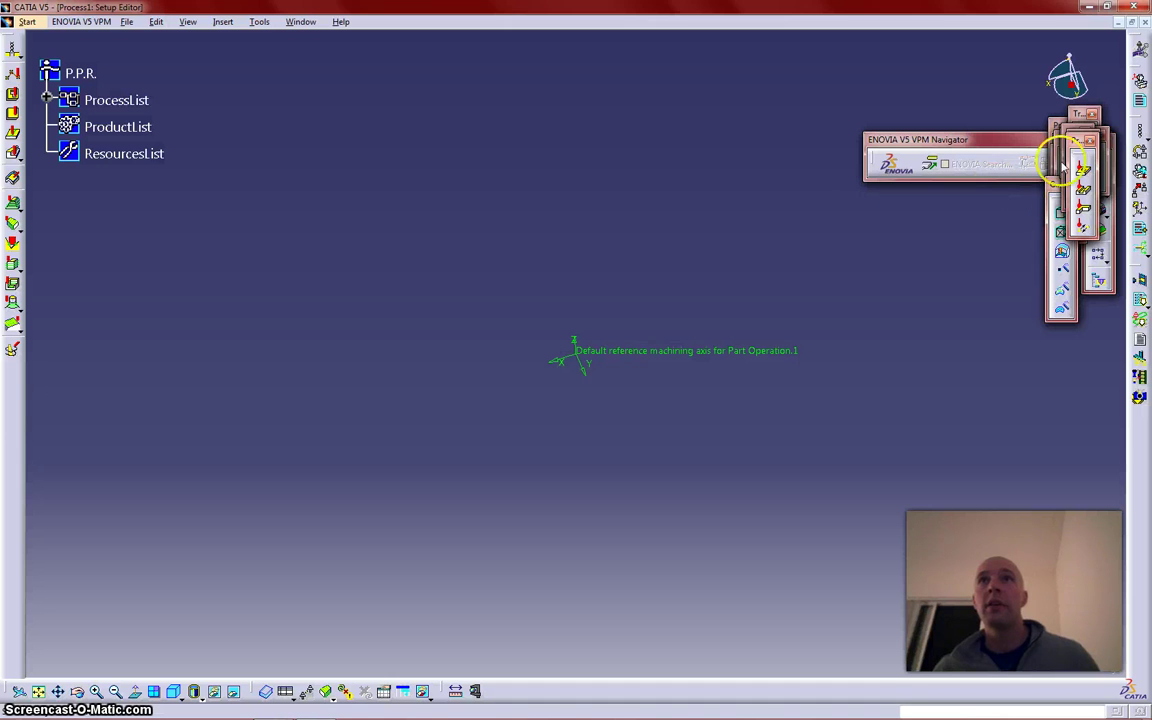
left_click(1091, 140)
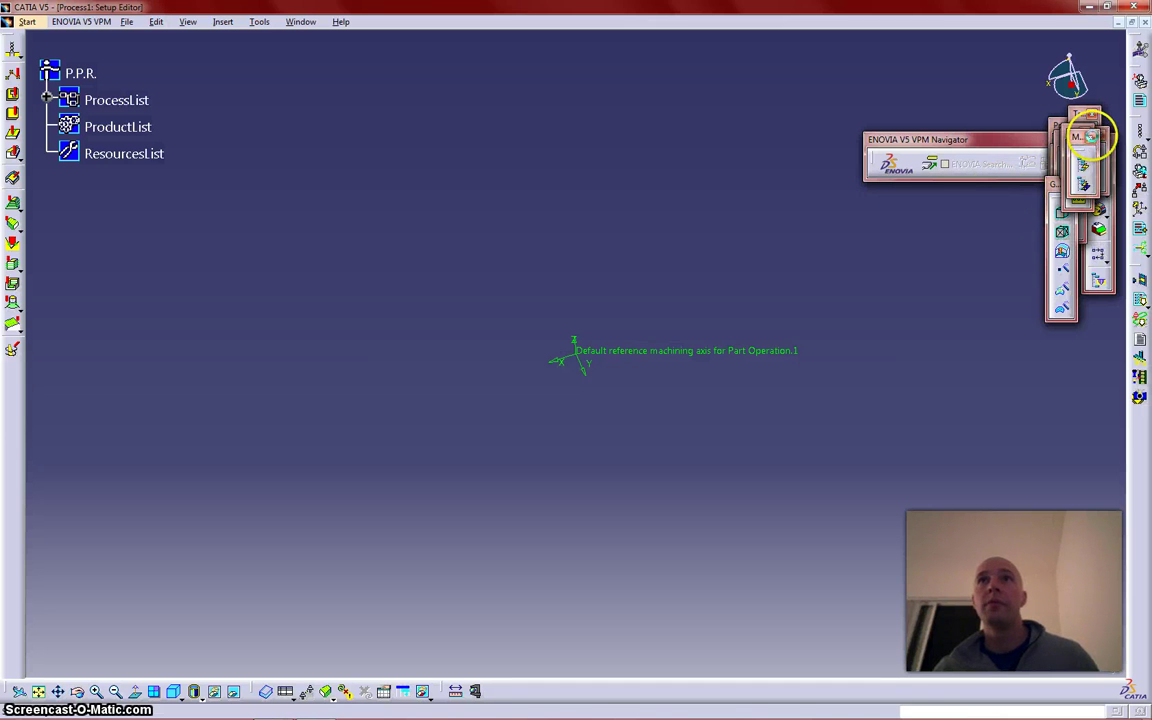
left_click(1091, 137)
left_click(1100, 136)
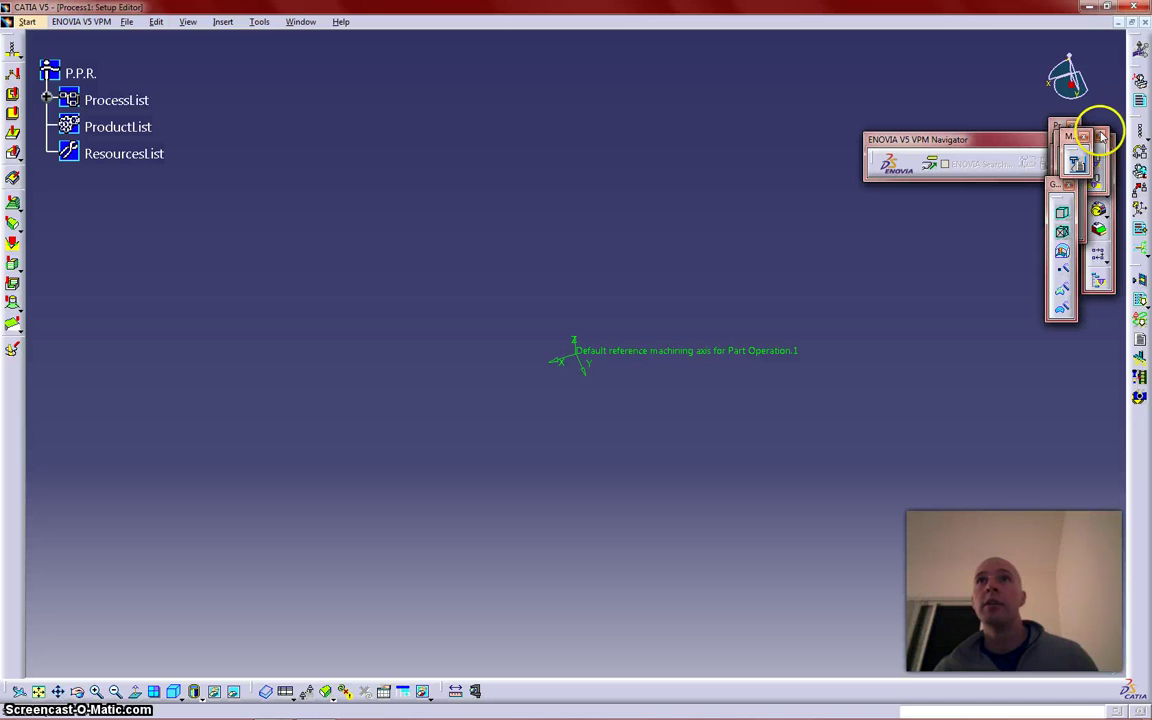
left_click(1085, 135)
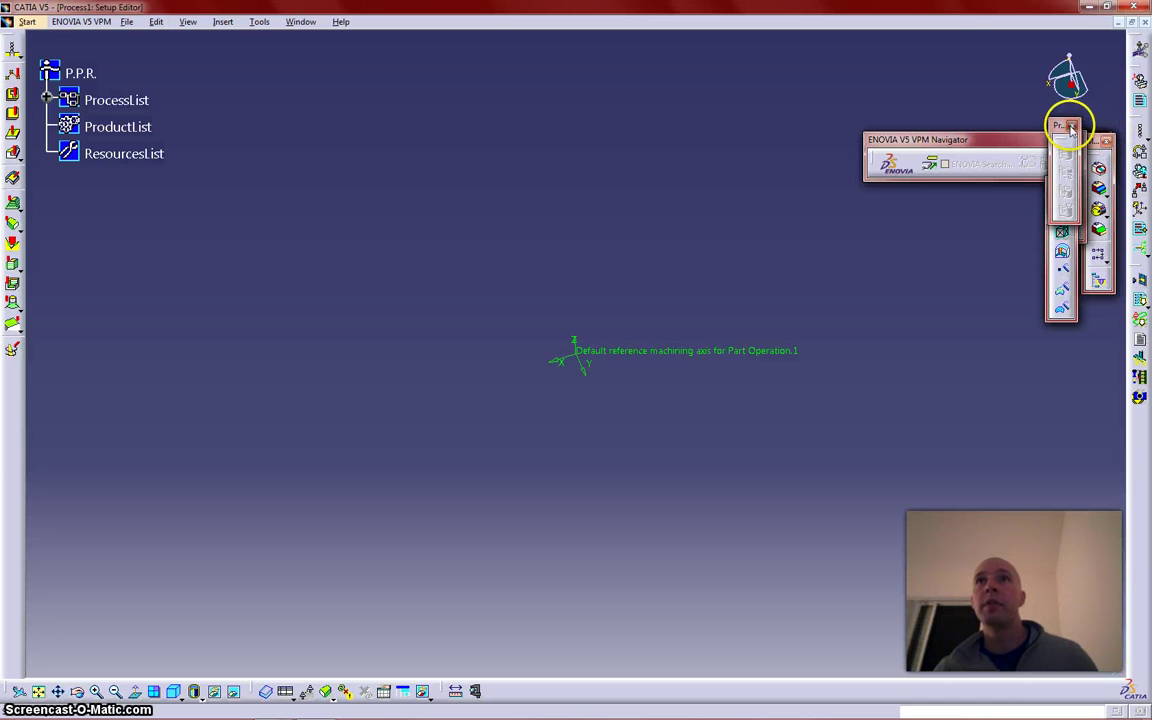
left_click(1072, 128)
left_click(1068, 185)
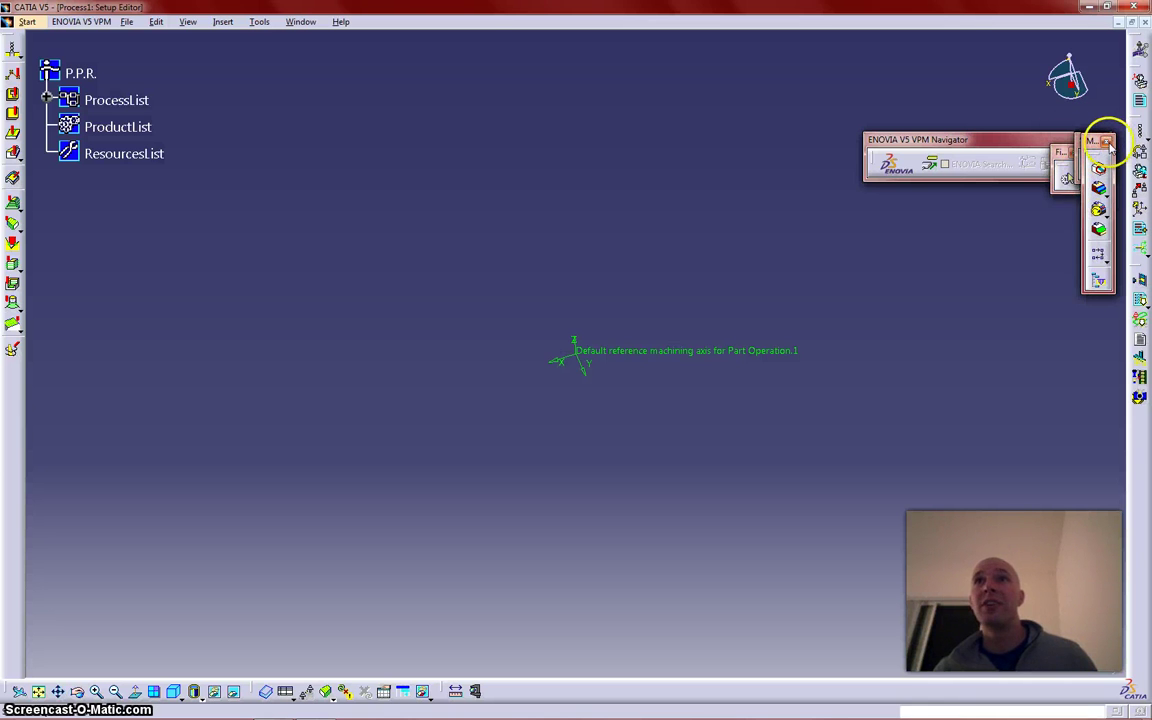
left_click(1106, 141)
left_click(1097, 140)
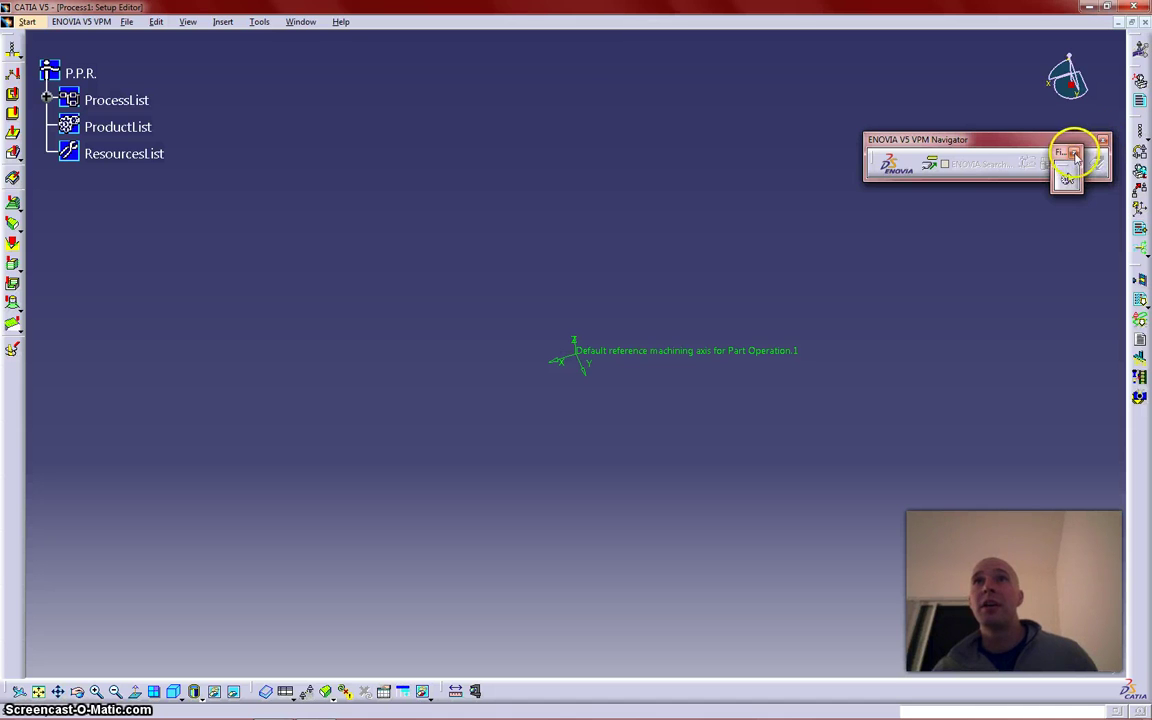
left_click(1073, 153)
left_click(1102, 140)
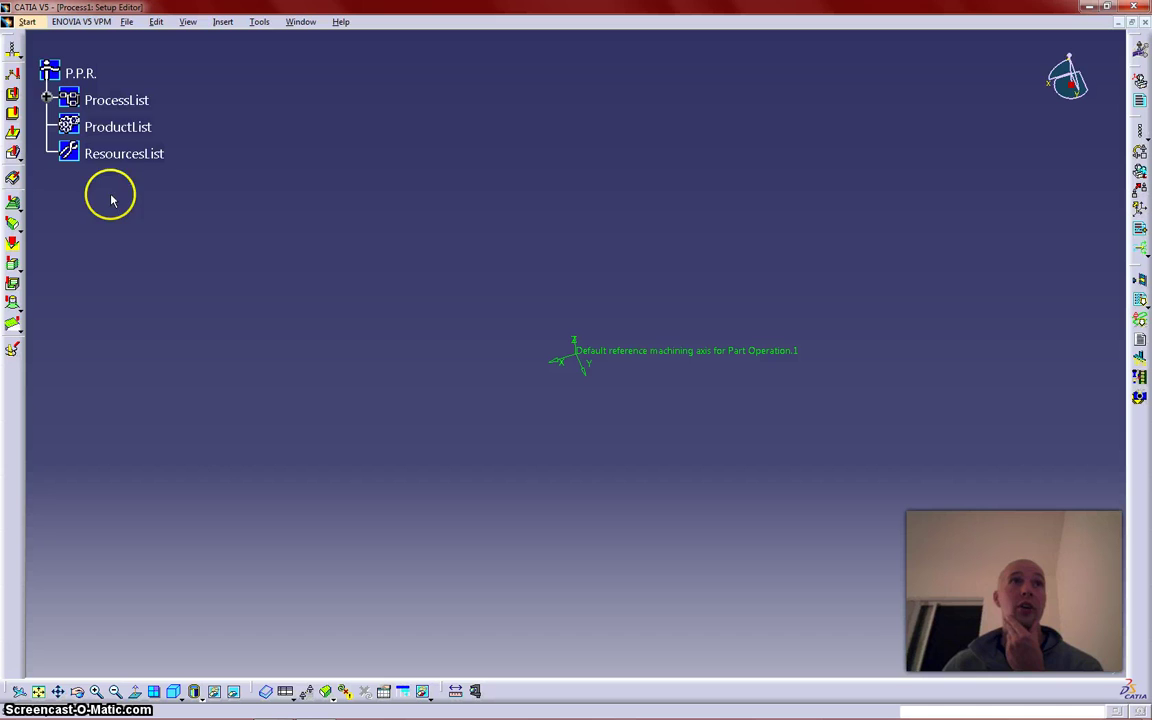
- Expand ProcessList and Process, open Part Operation.1 and change its name to Op1
left_click(46, 97)
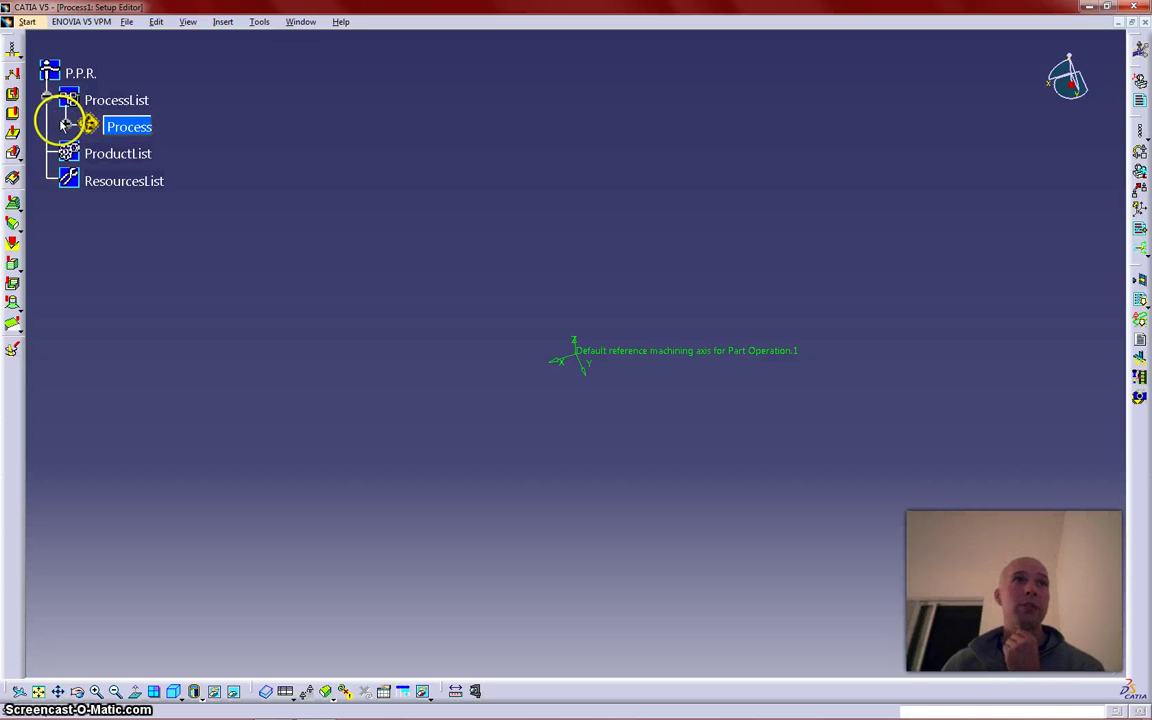
left_click(65, 125)
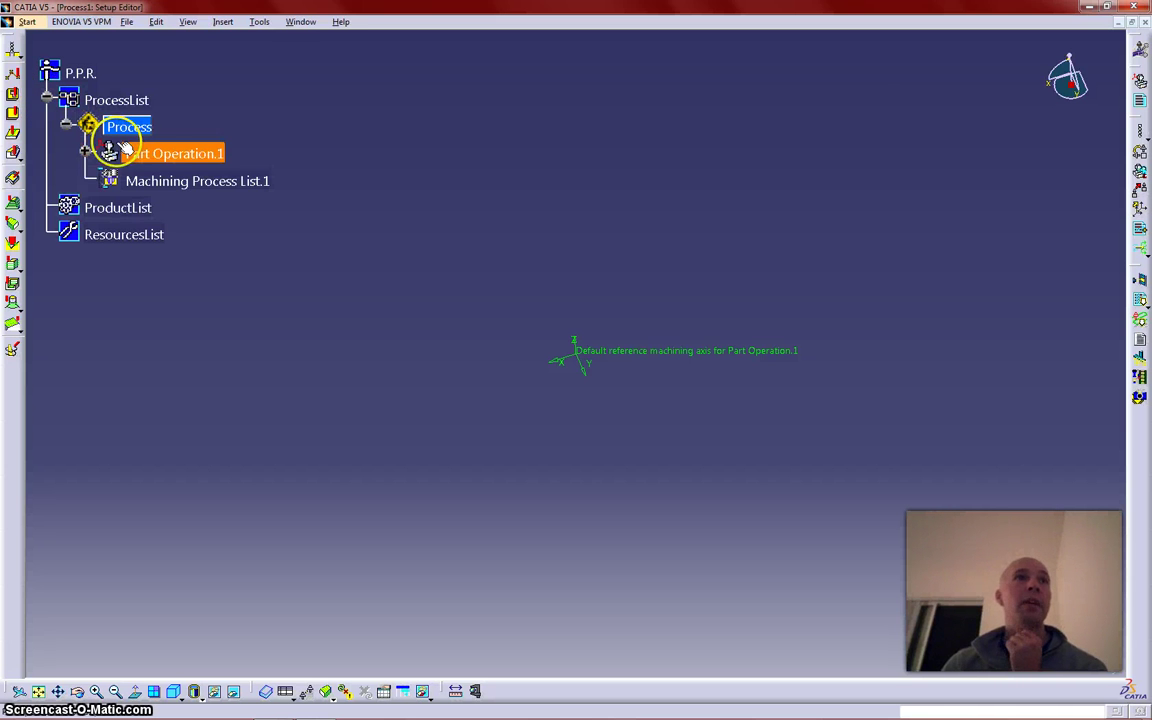
double_click(178, 155)
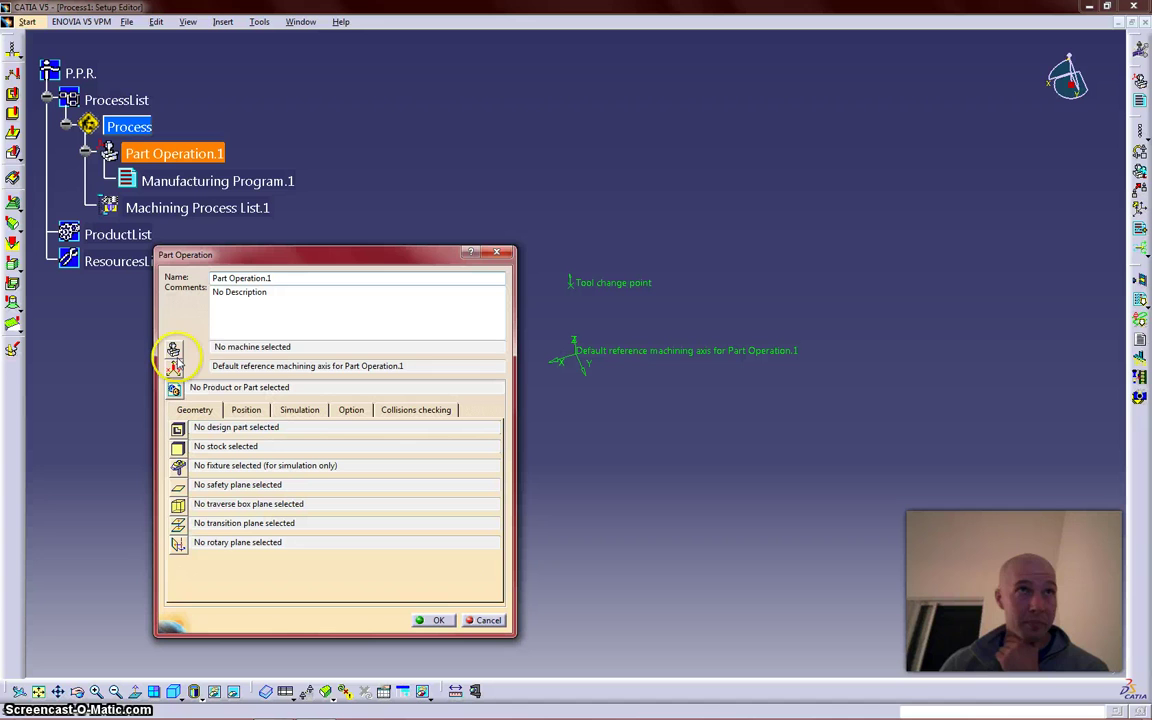
left_click_drag(216, 346, 292, 346)
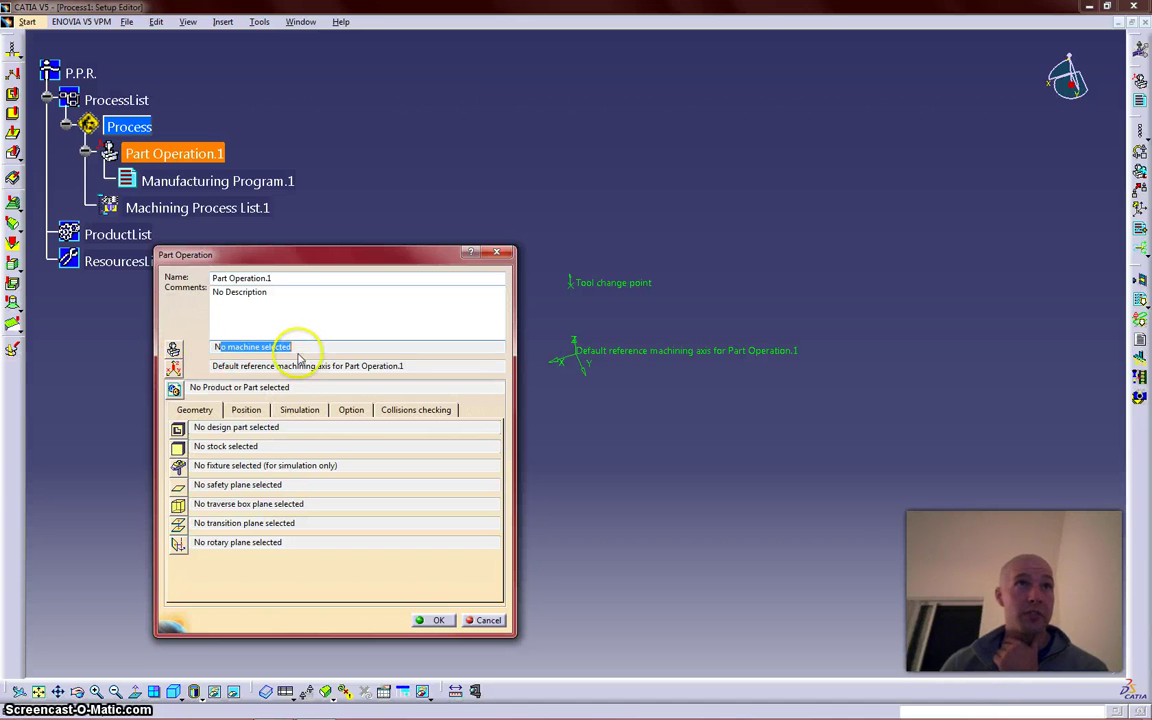
left_click(229, 347)
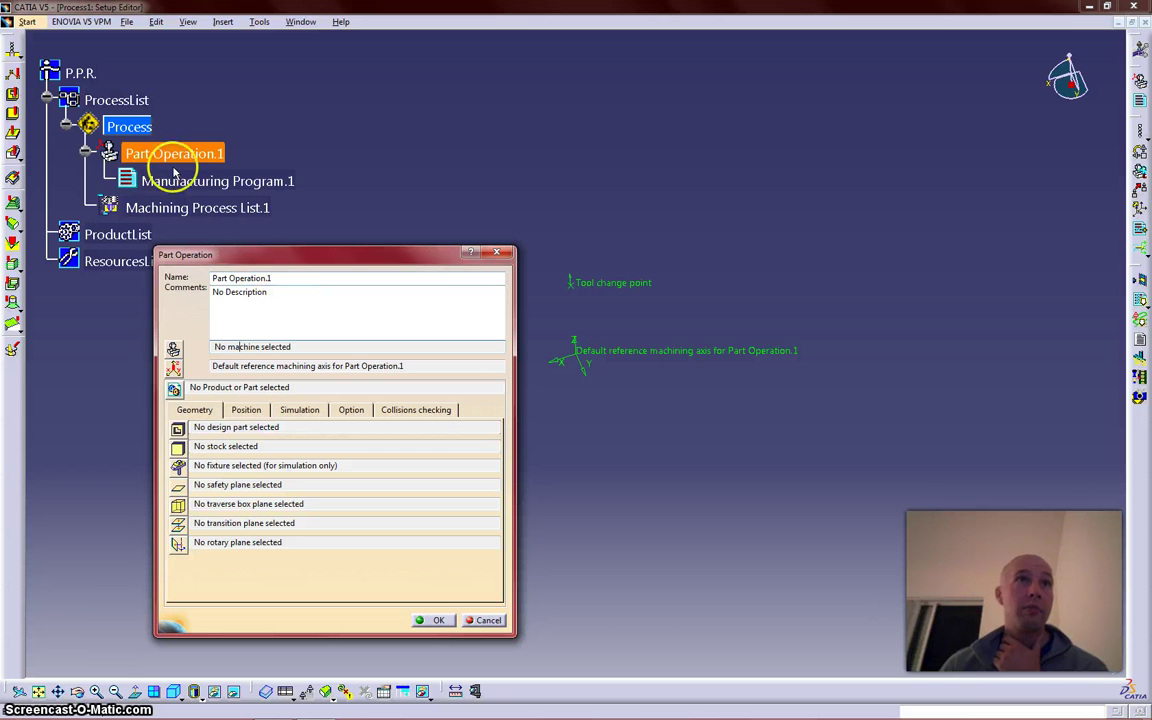
left_click_drag(289, 278, 145, 285)
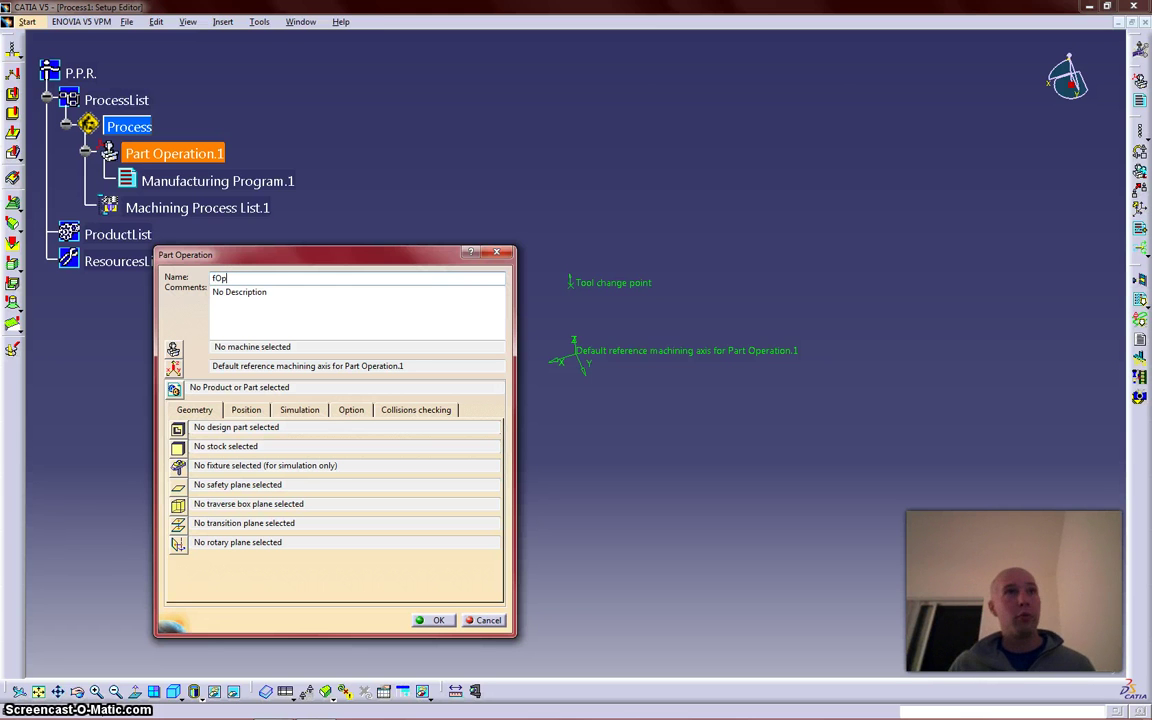
key("Return")
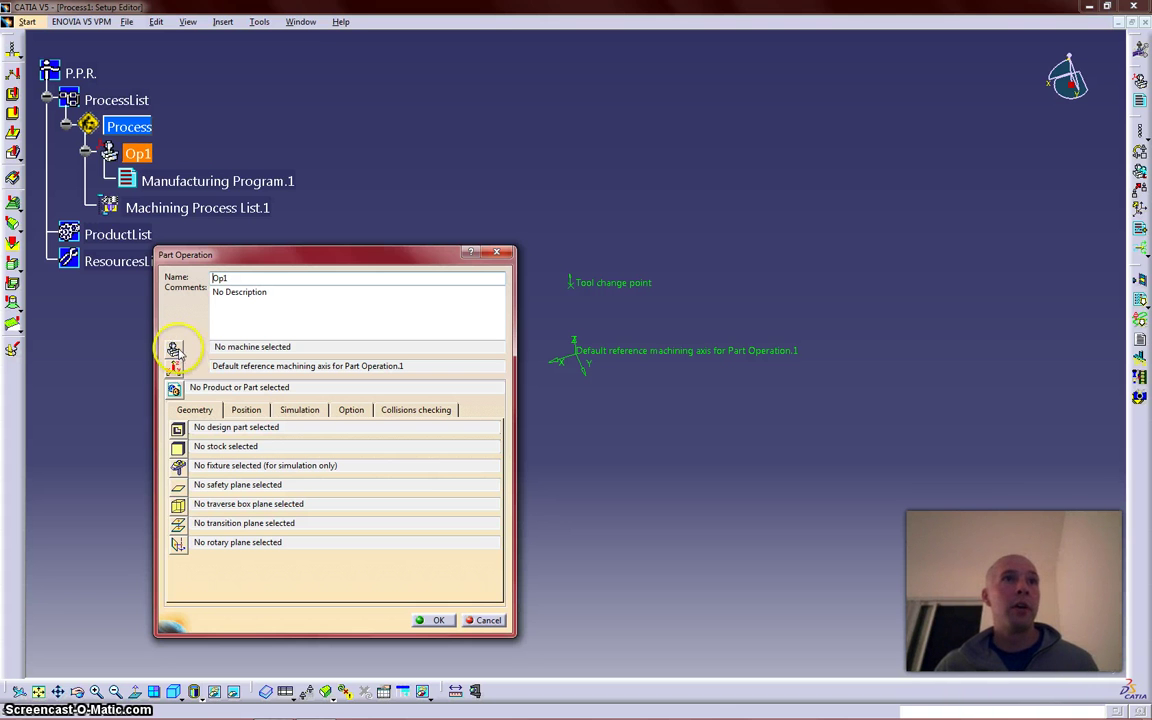
- Open Op1's Machine Editor and choose the 5-axis Machine type
left_click(174, 350)
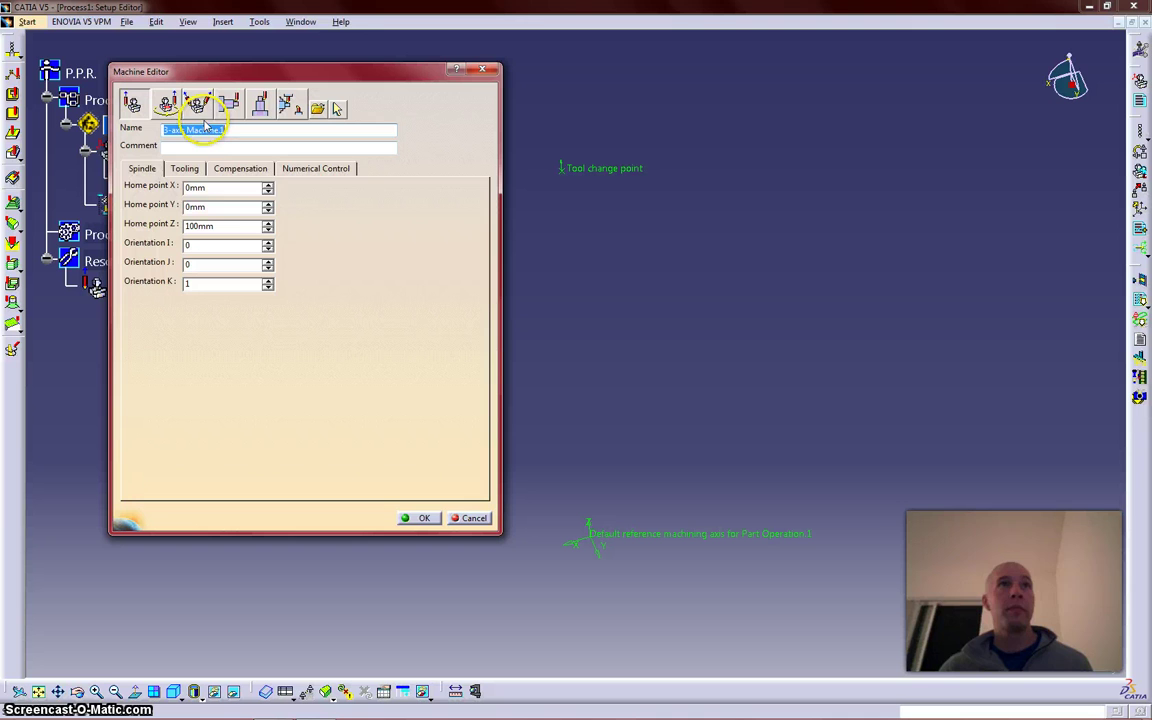
left_click(203, 106)
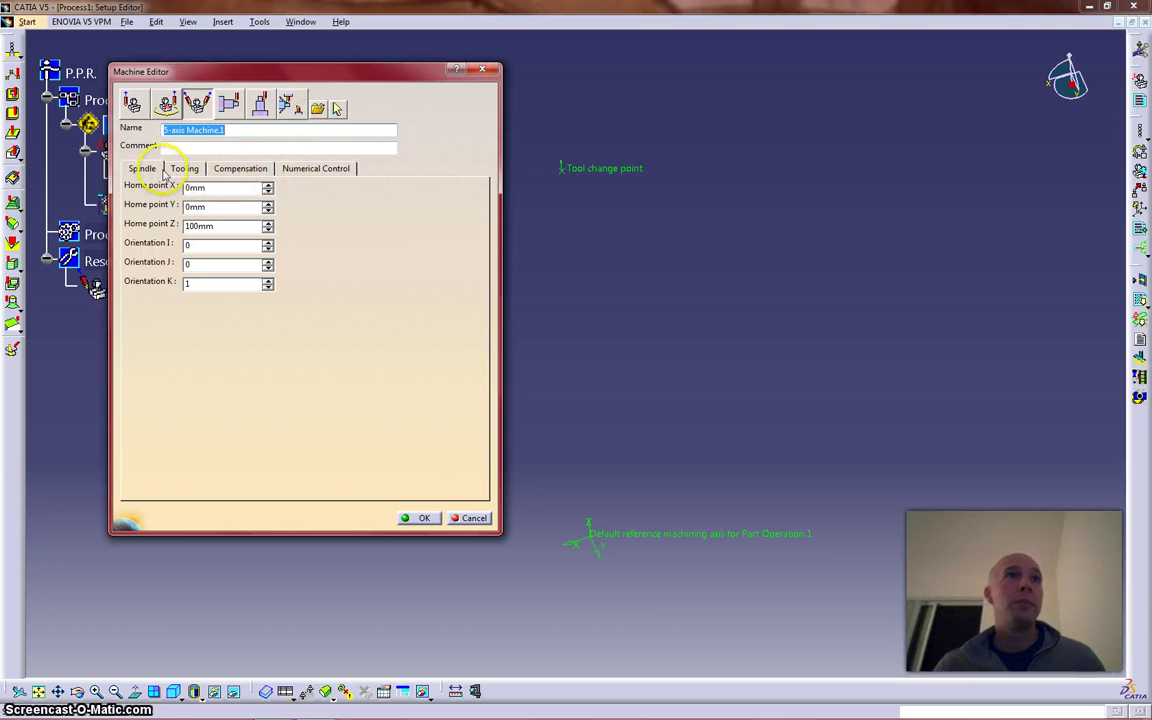
- On the Numerical Control tab, enter 1401 for max machining feedrate and 1400 for rapid feedrate
left_click(305, 169)
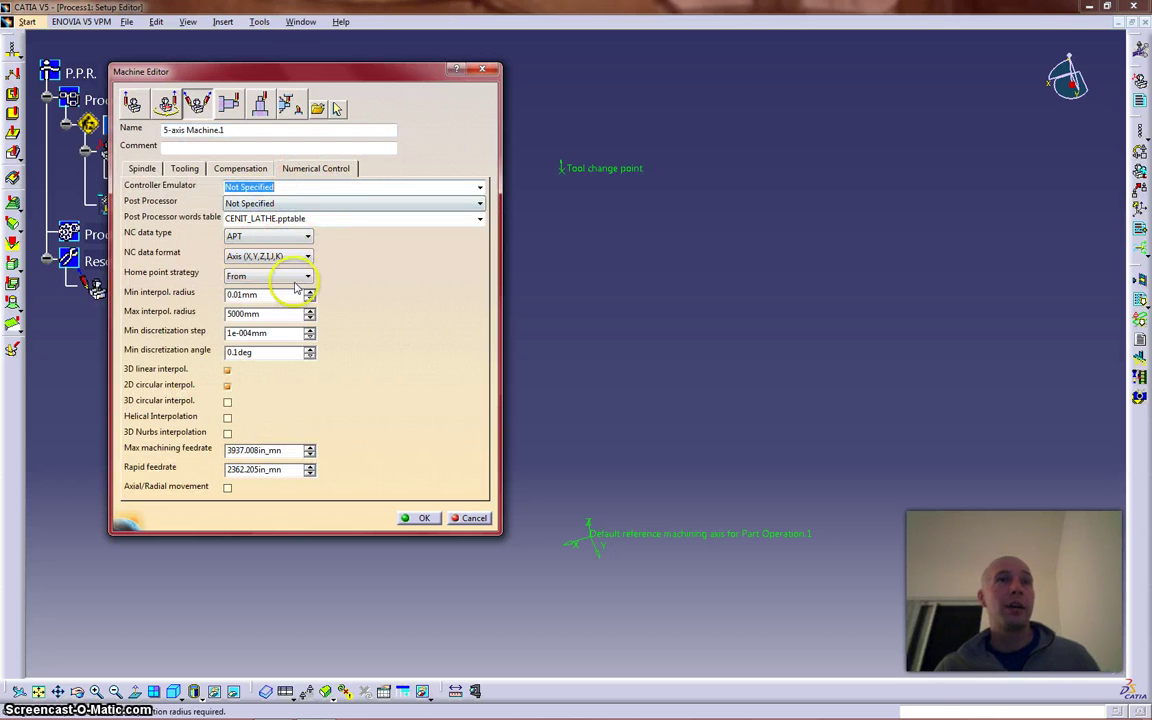
left_click(255, 450)
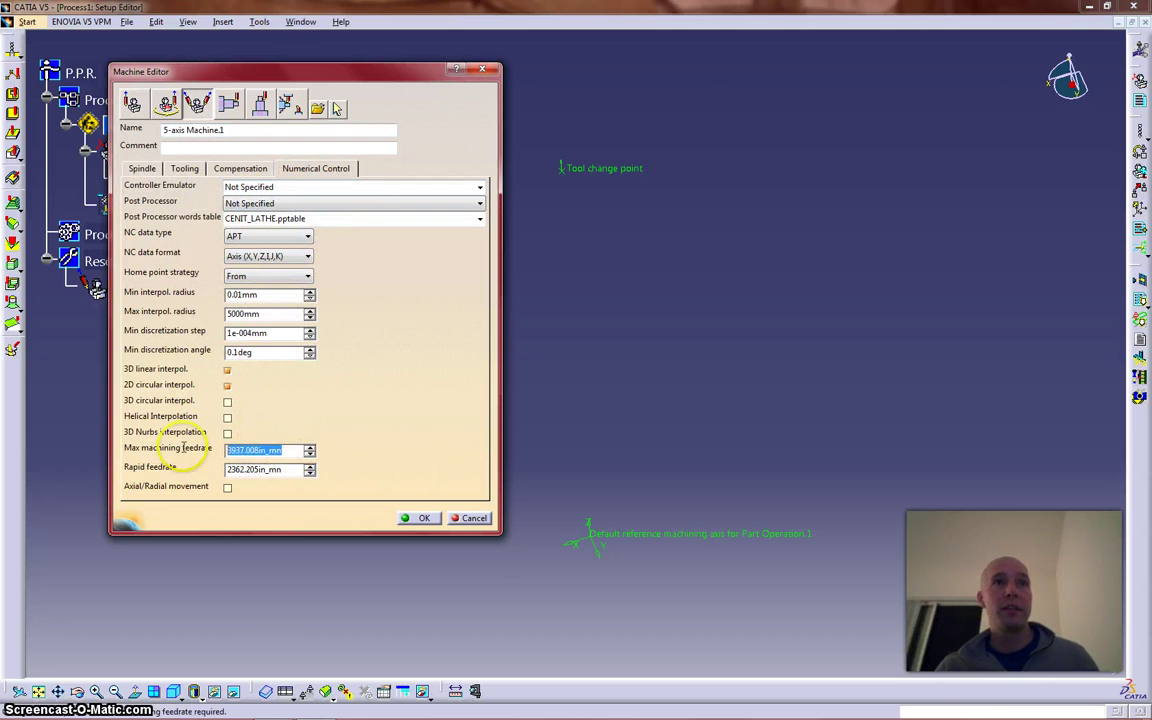
type("1401in")
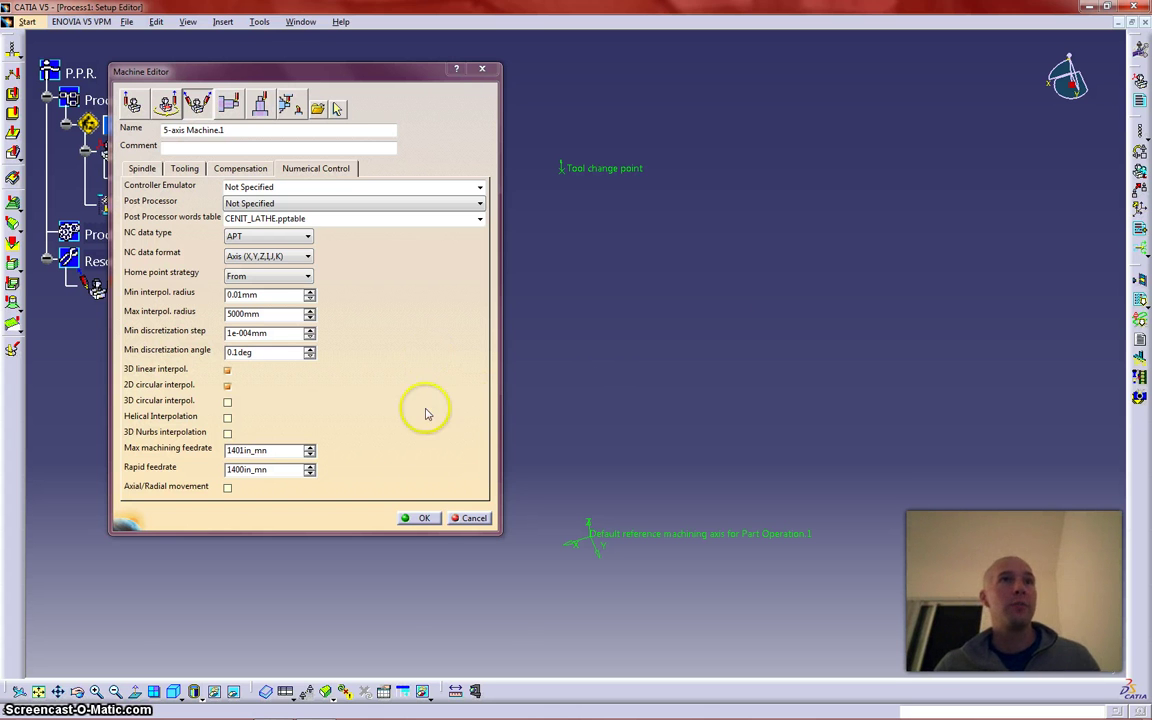
- Accept 5-axis Machine.1 and reposition the Part Operation dialog
left_click(422, 518)
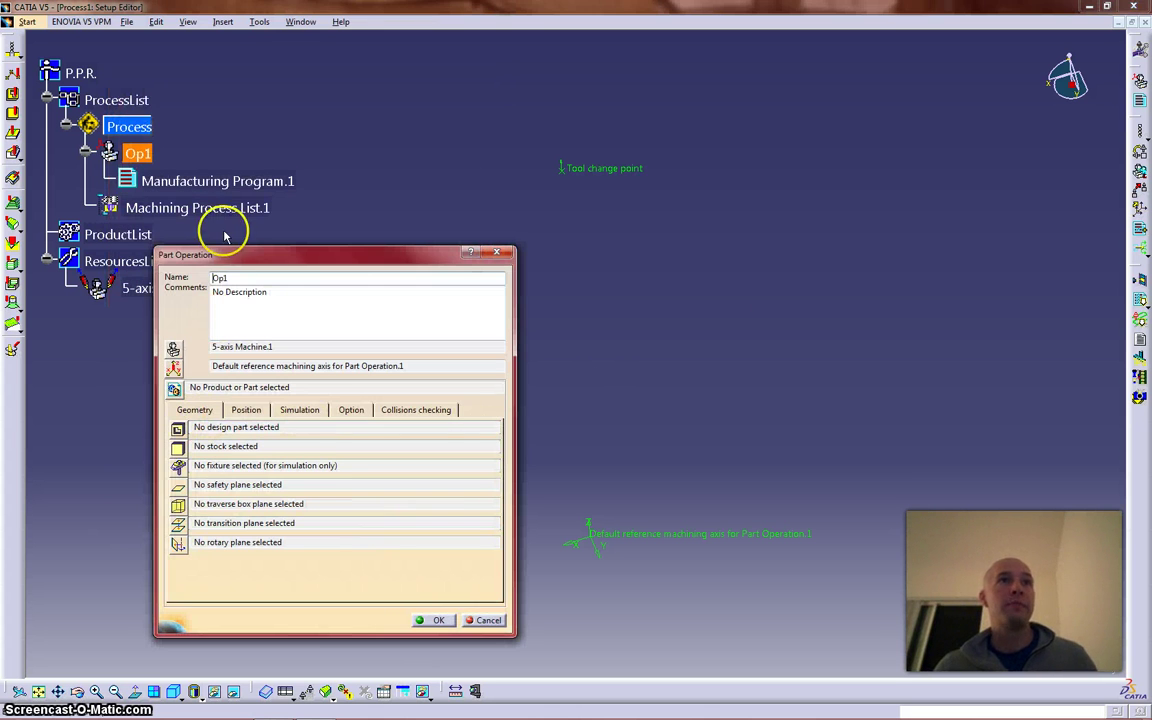
left_click_drag(239, 251, 140, 73)
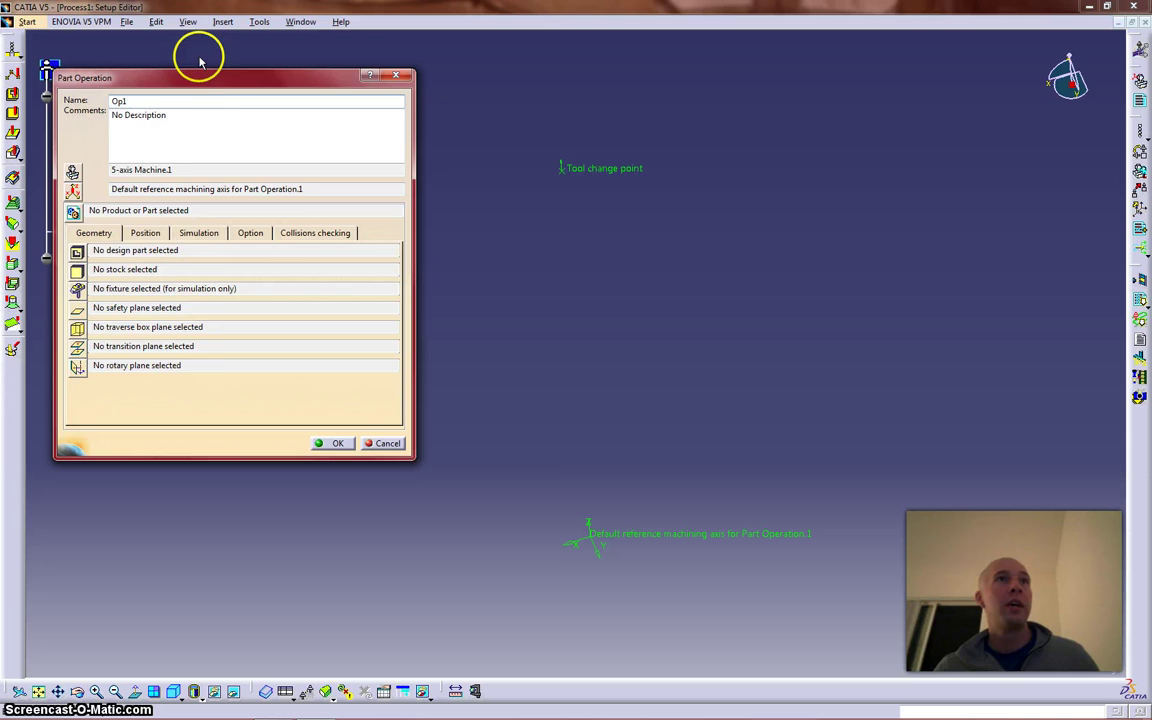
left_click_drag(221, 82, 412, 92)
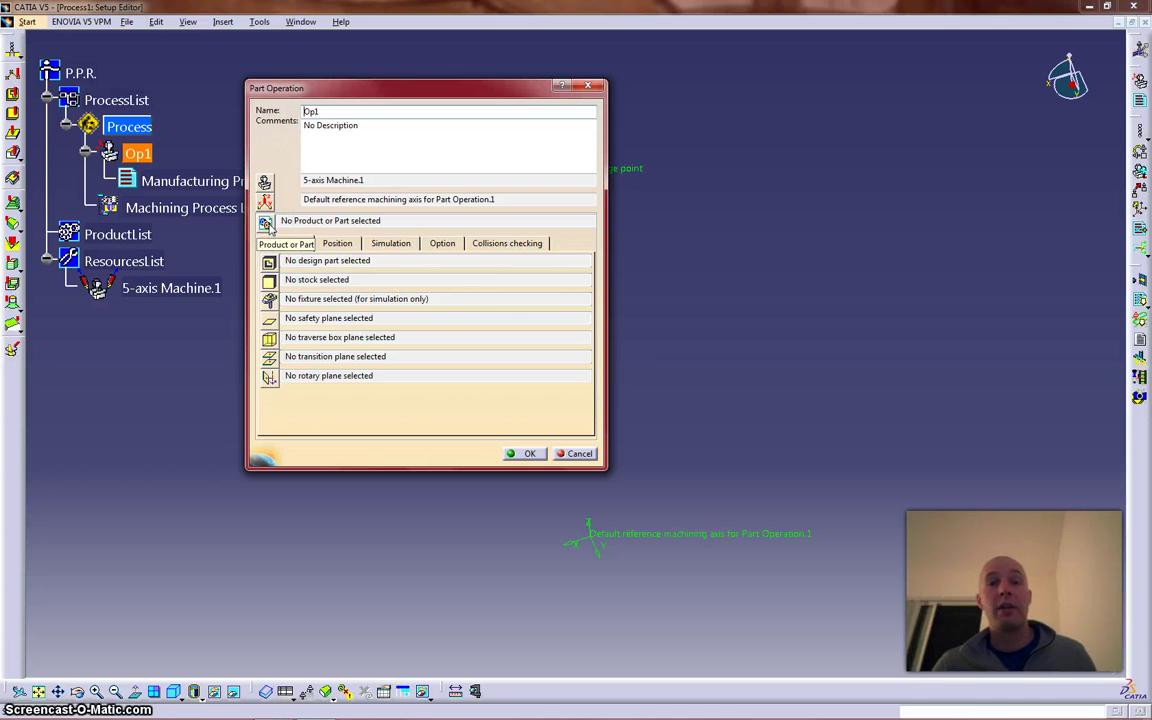
- Load the Herp product file into part operation Op1
left_click(265, 221)
left_click(437, 290)
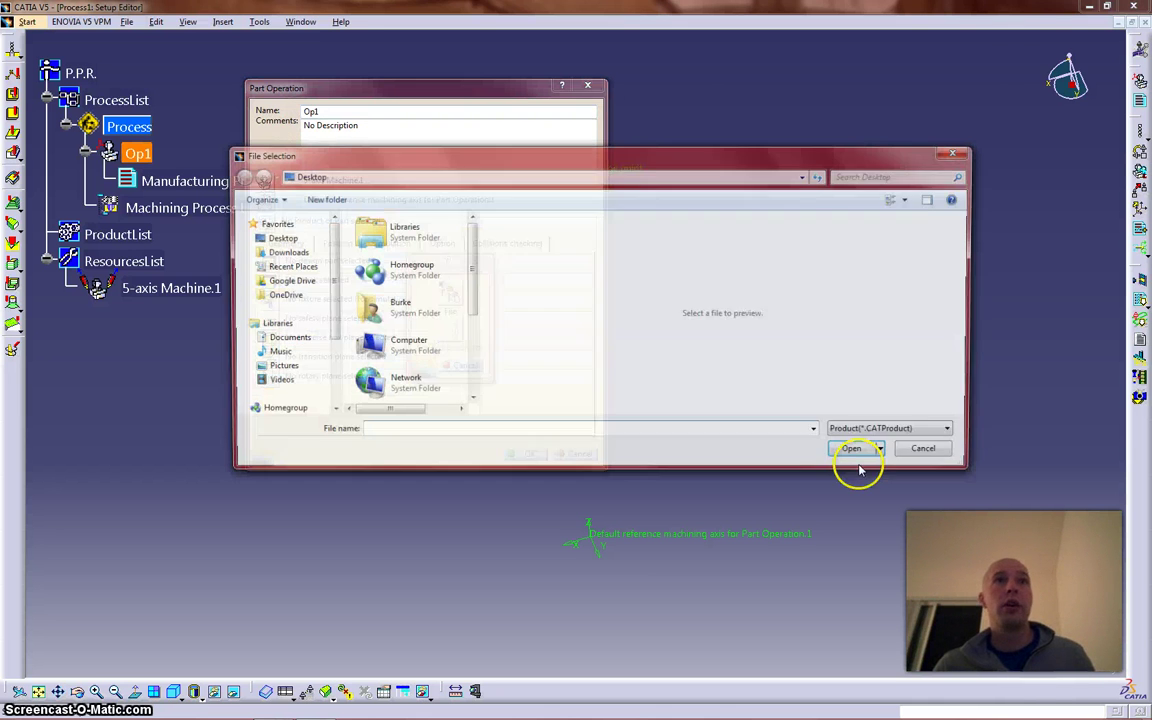
left_click_drag(470, 268, 459, 360)
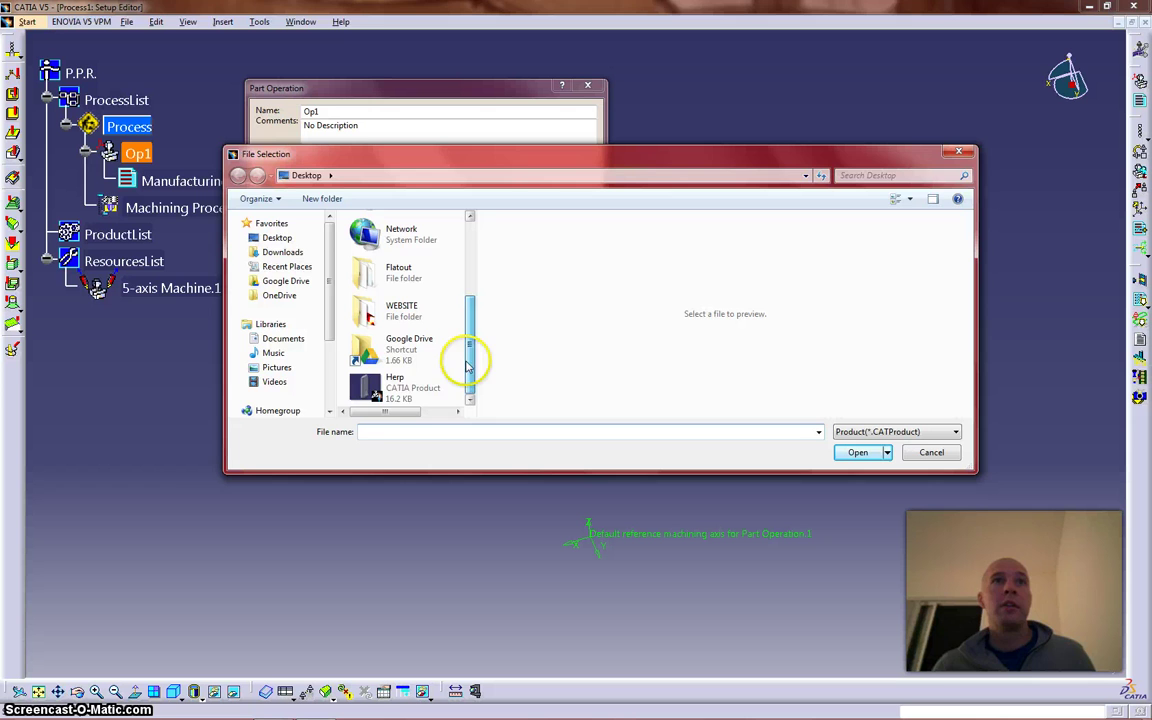
left_click(376, 390)
double_click(380, 386)
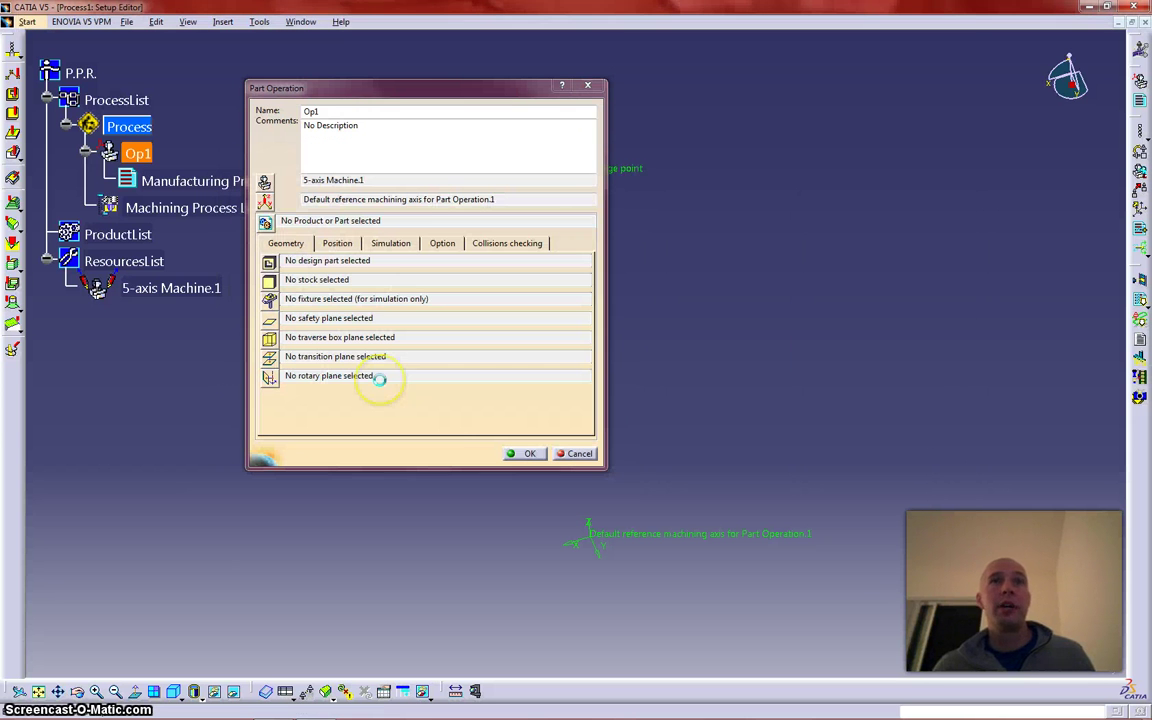
- Move the Part Operation dialog aside, orbit to the part's curved corner, and dismiss workbench selection
left_click_drag(420, 89, 213, 49)
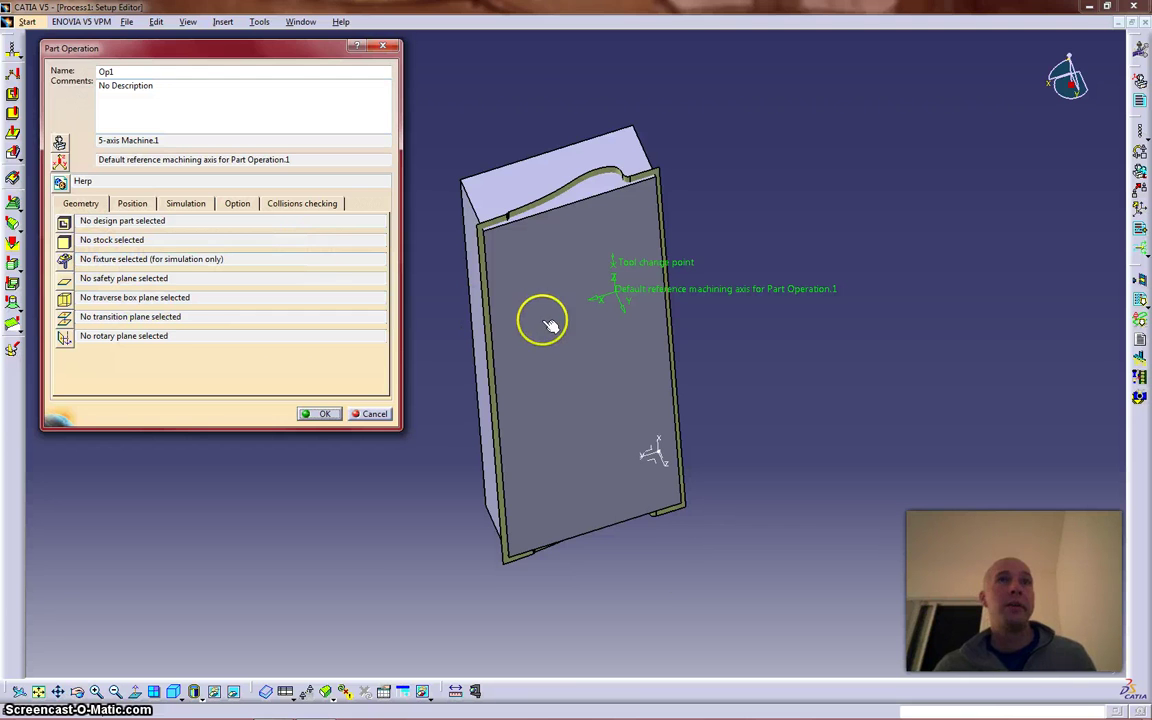
middle_click_drag(676, 566, 897, 540)
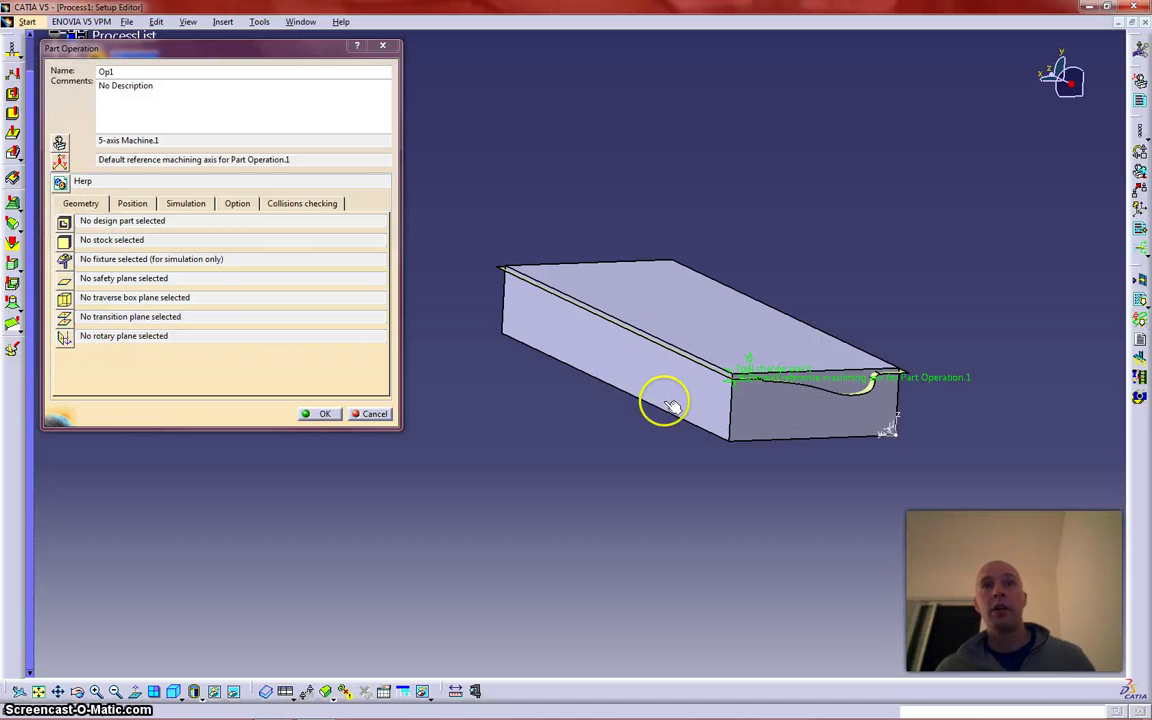
middle_click_drag(591, 373, 715, 316)
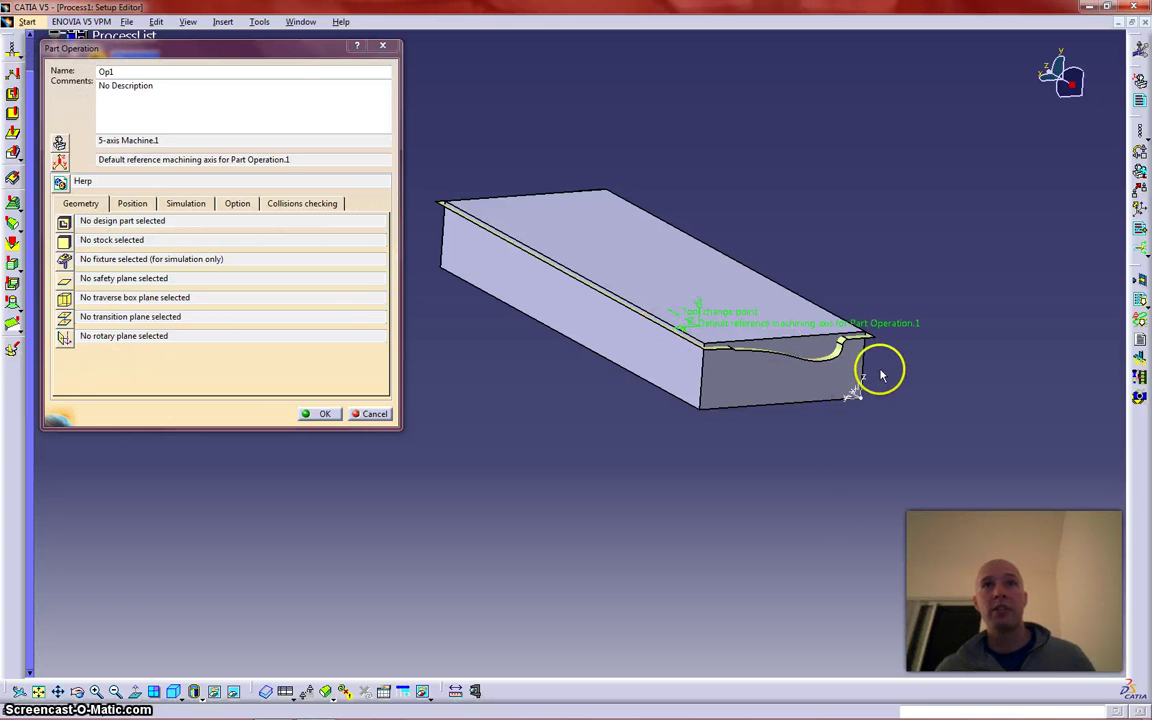
left_click(845, 355)
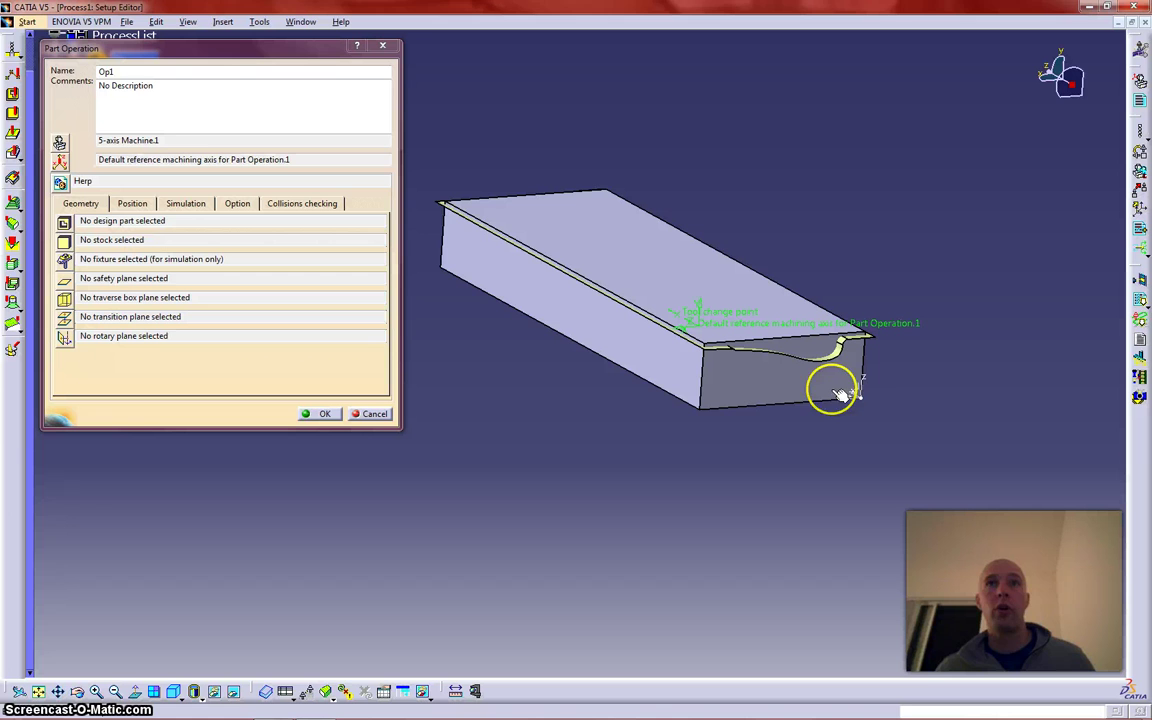
left_click(1141, 50)
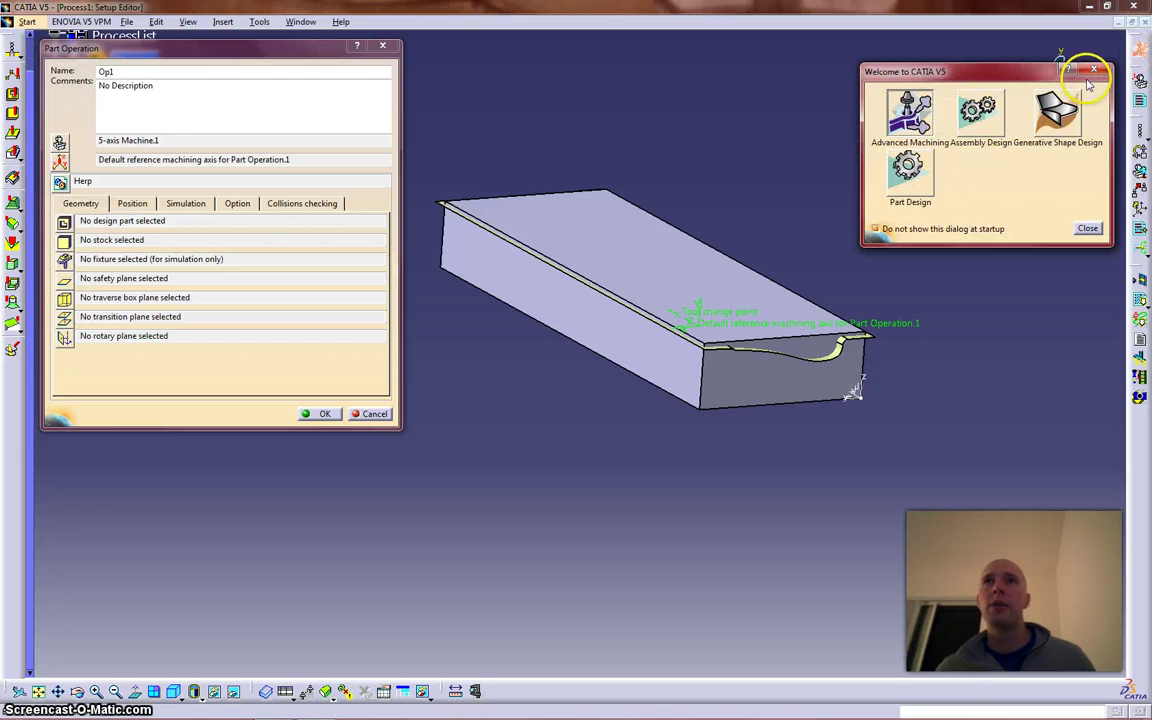
left_click(1088, 228)
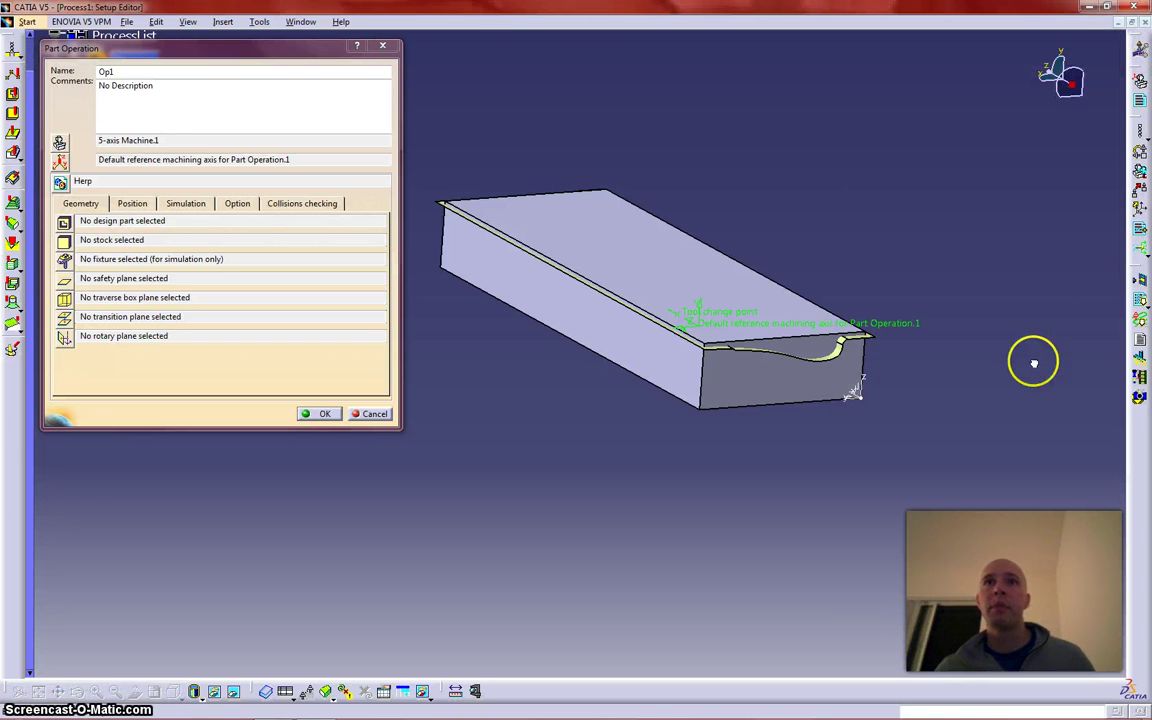
- Place the reference machining axis origin at the part's corner and name the axis Op1
left_click(60, 163)
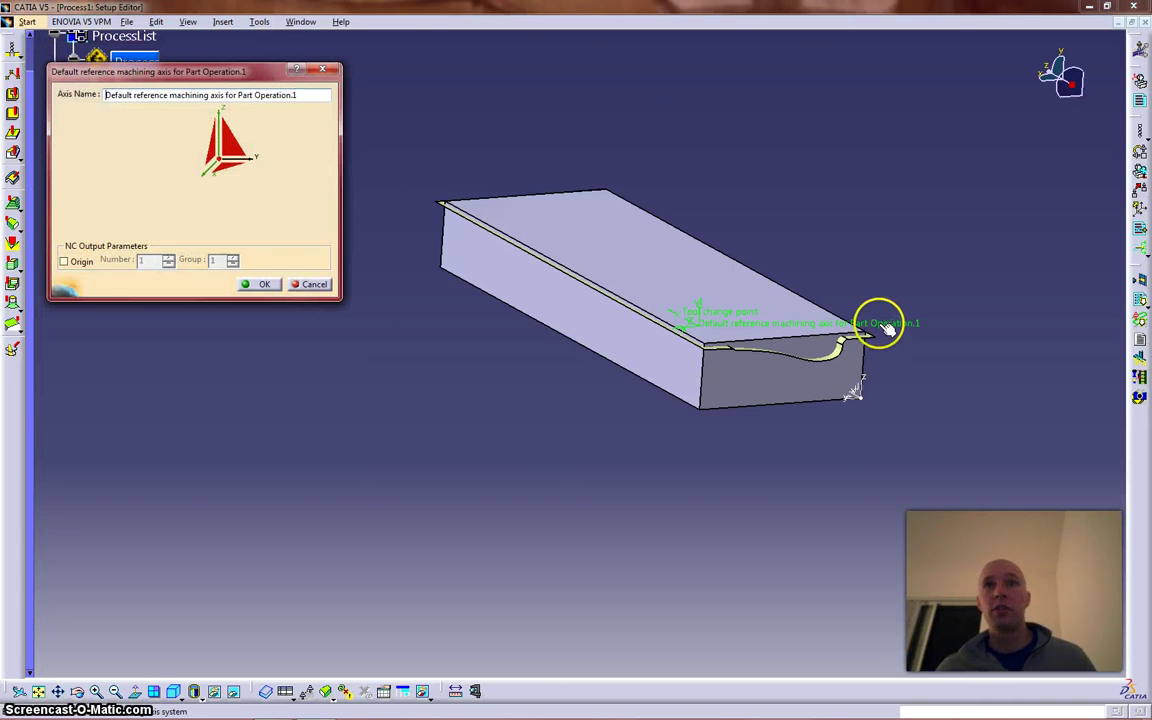
left_click(226, 134)
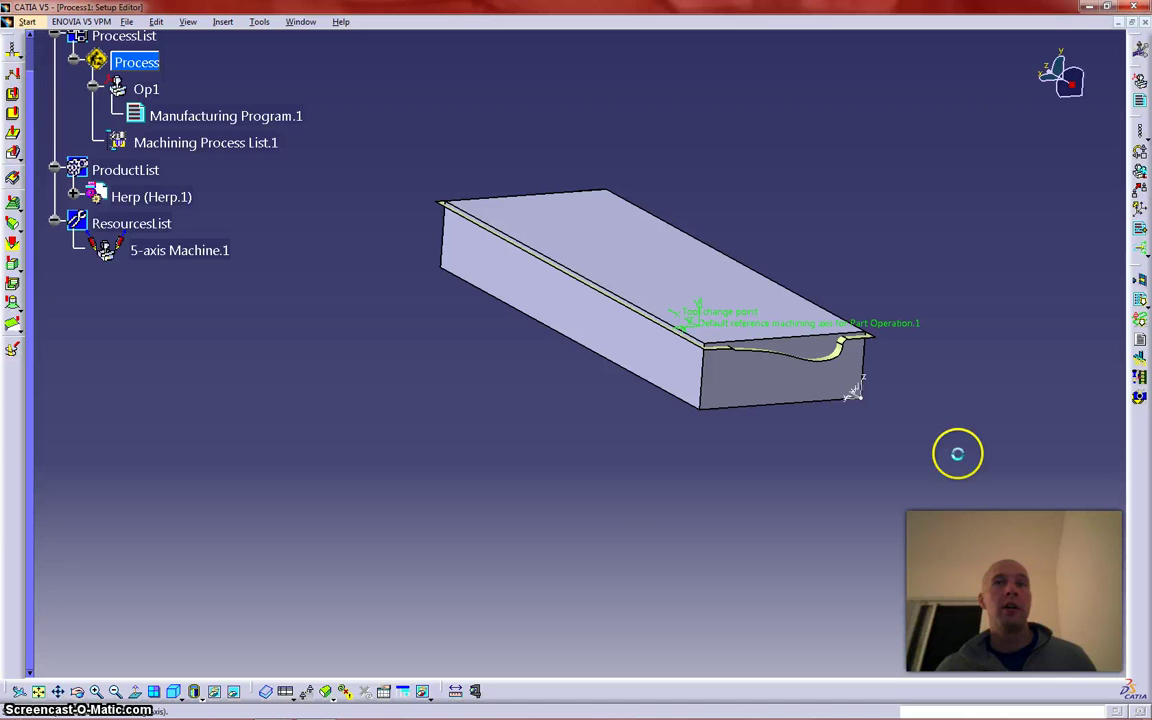
left_click(856, 391)
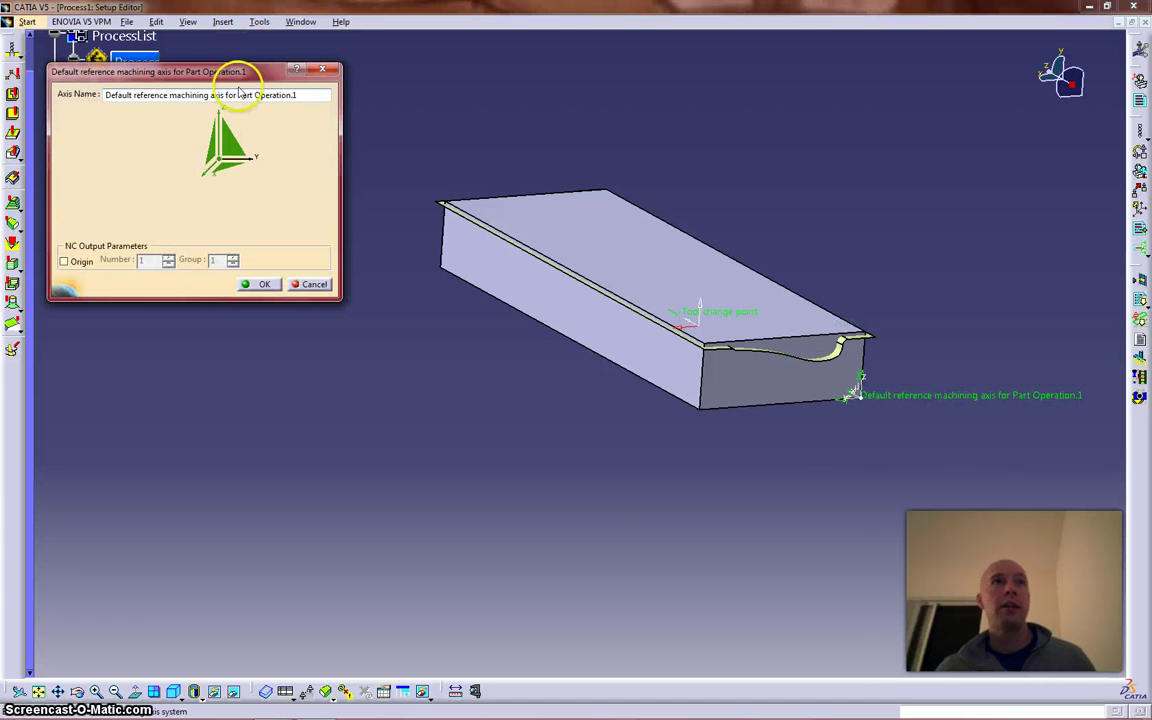
key("ctrl+a")
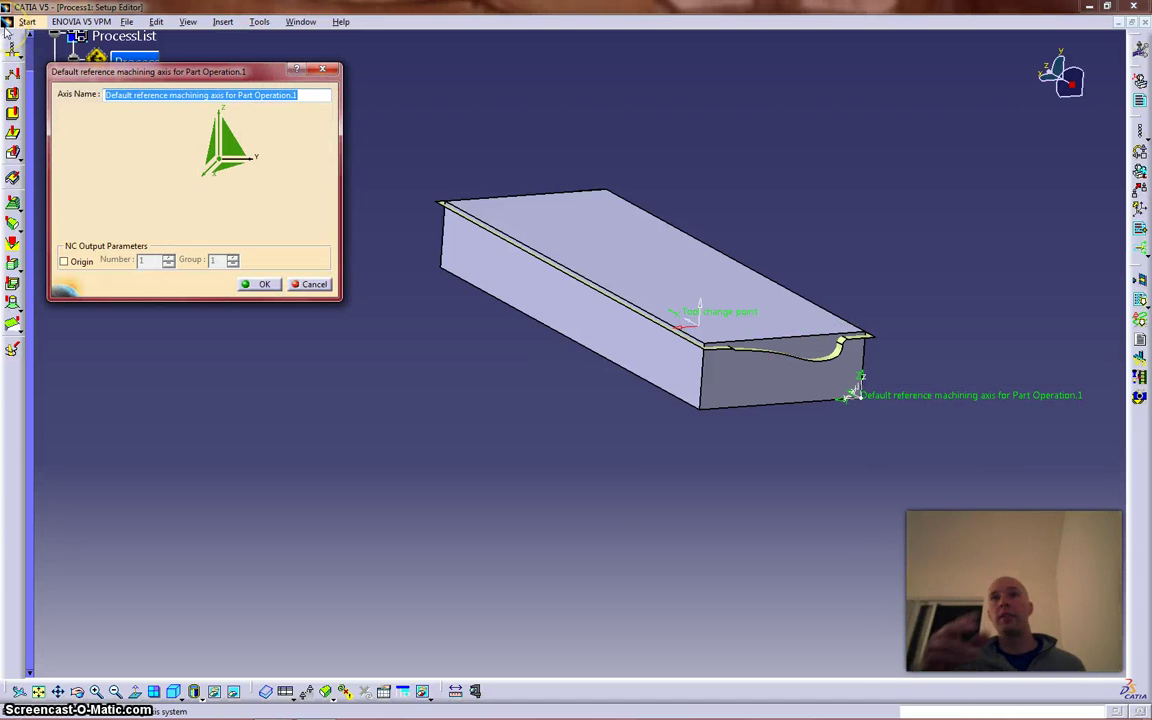
key("BackSpace")
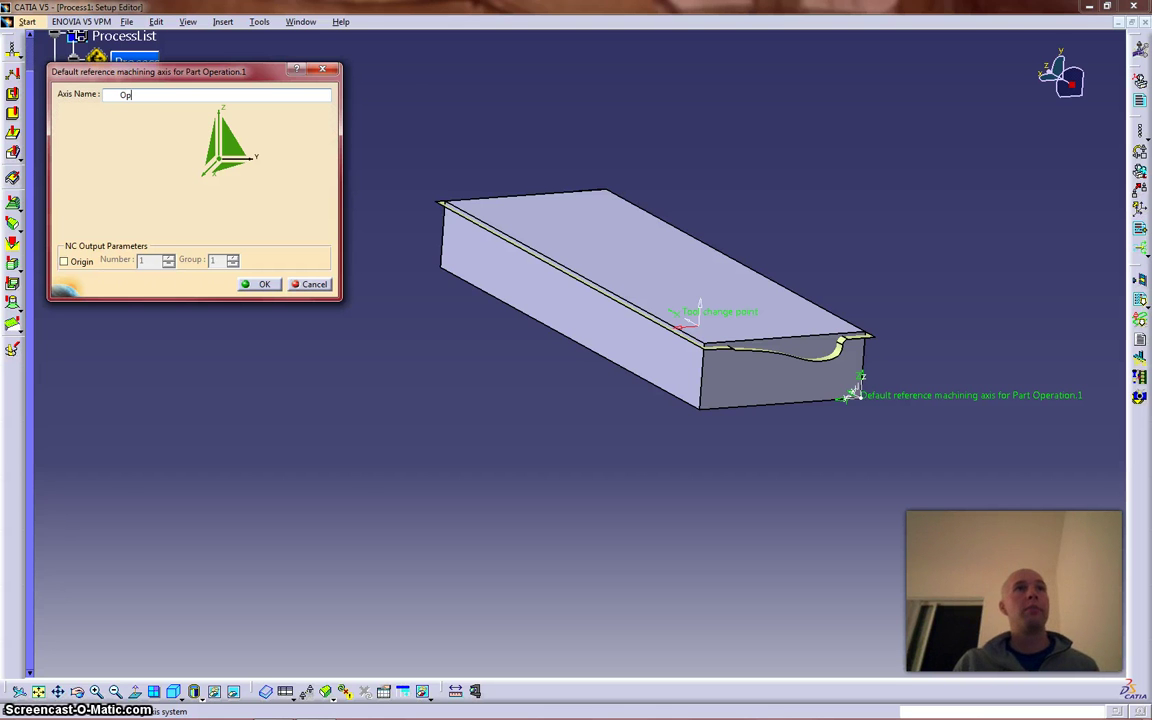
key("Return")
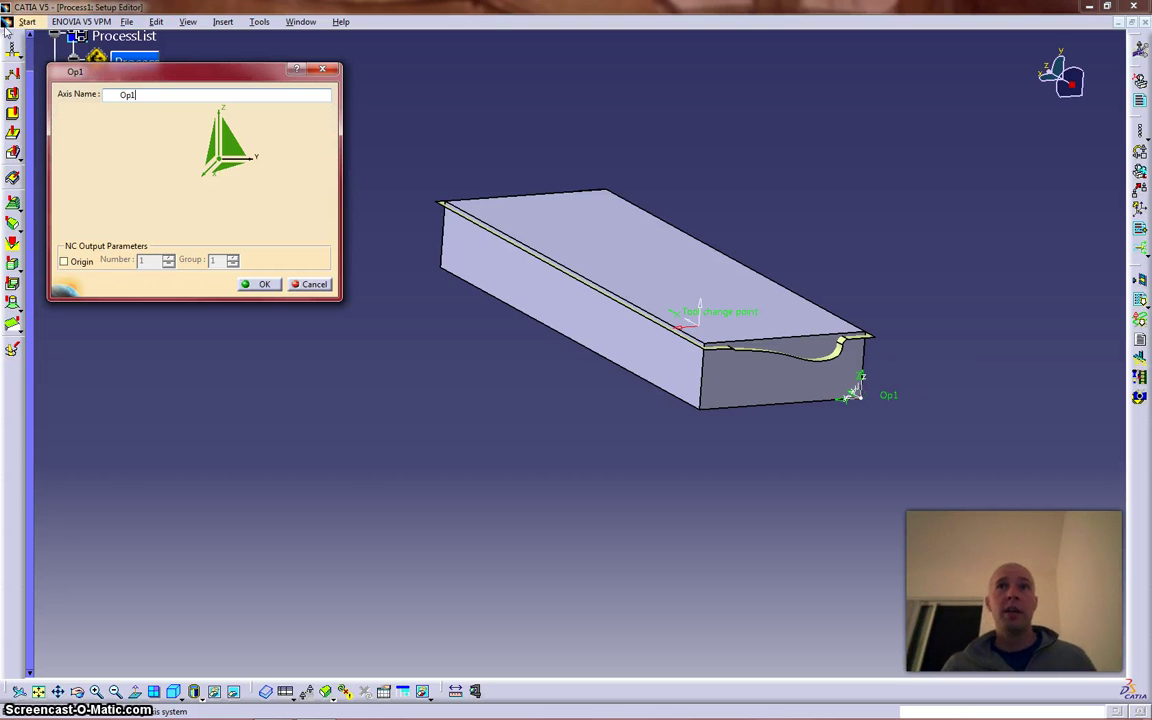
middle_click_drag(689, 386, 715, 314)
middle_click_drag(671, 255, 645, 425)
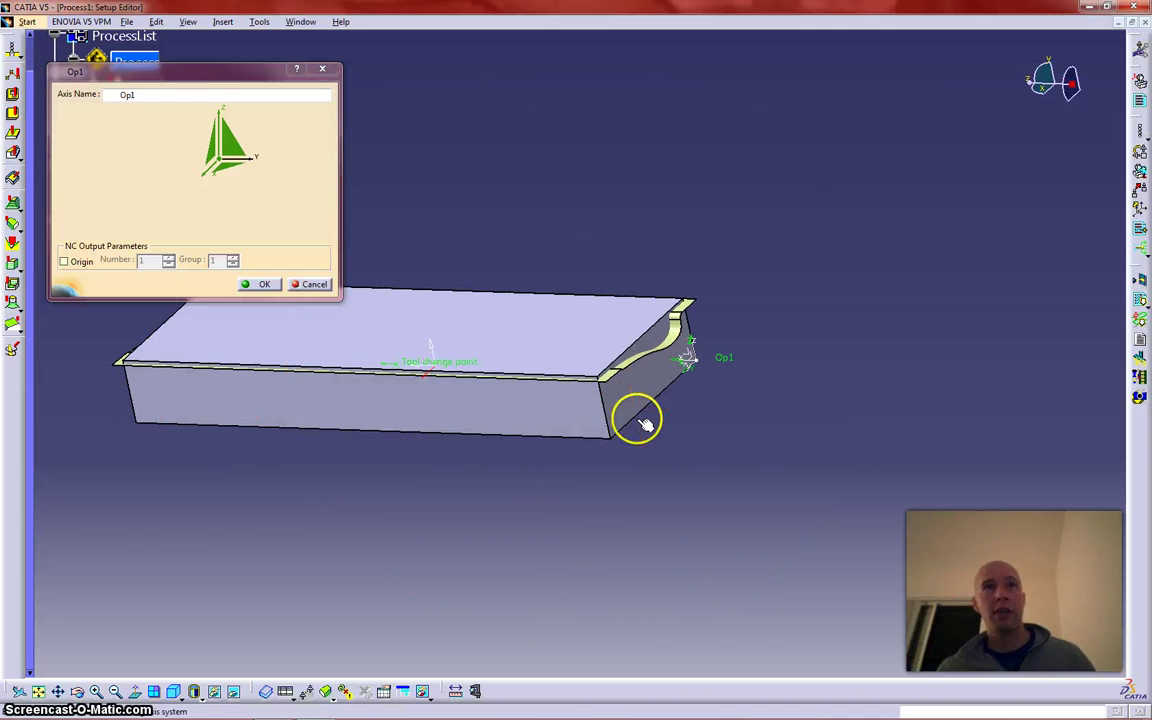
left_click(257, 284)
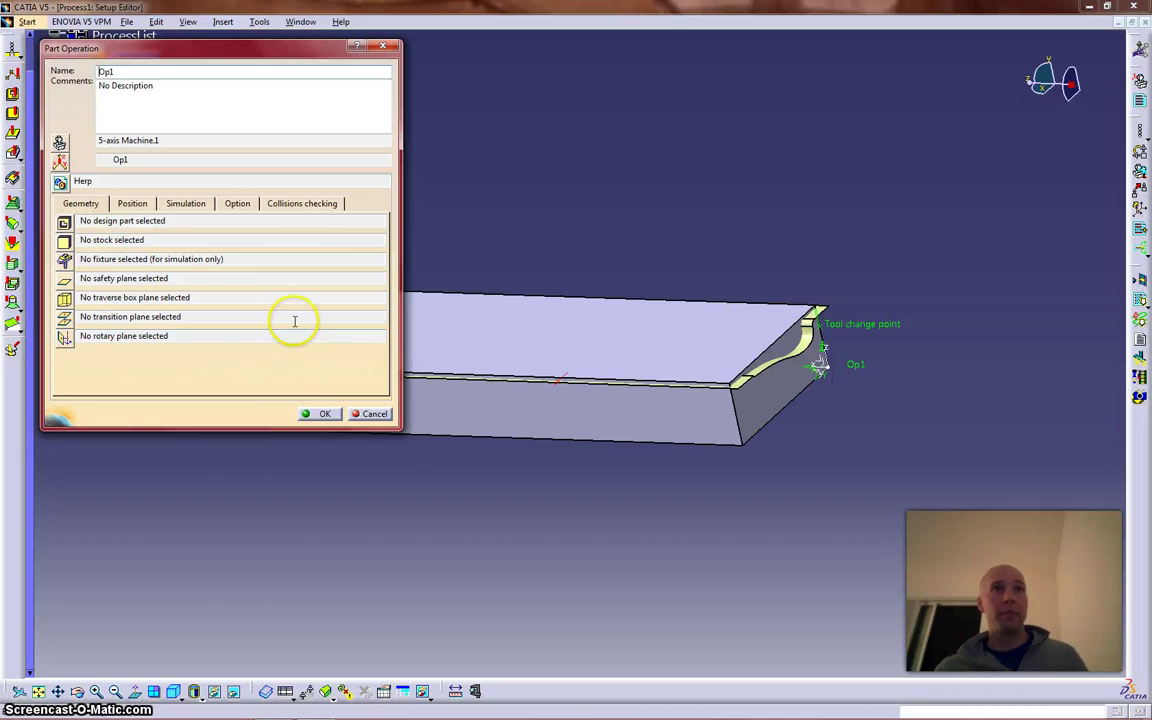
- Pick the part body as Op1's stock, giving Raw Stock
left_click(160, 221)
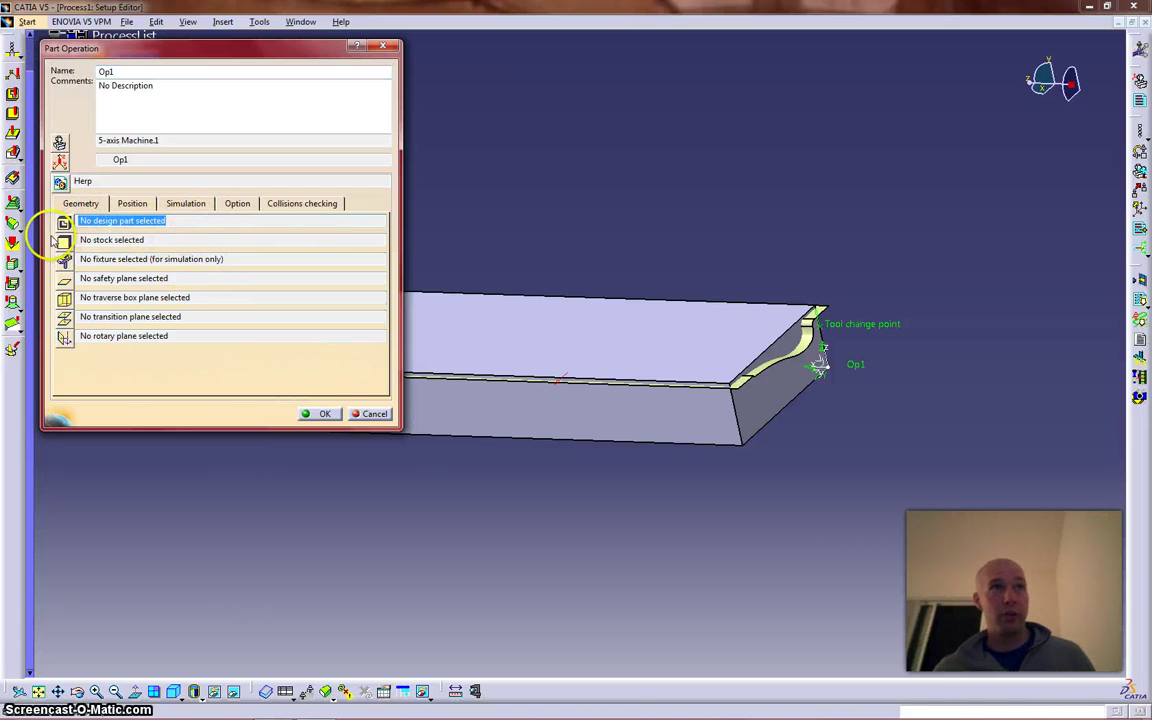
left_click(170, 239)
left_click(62, 222)
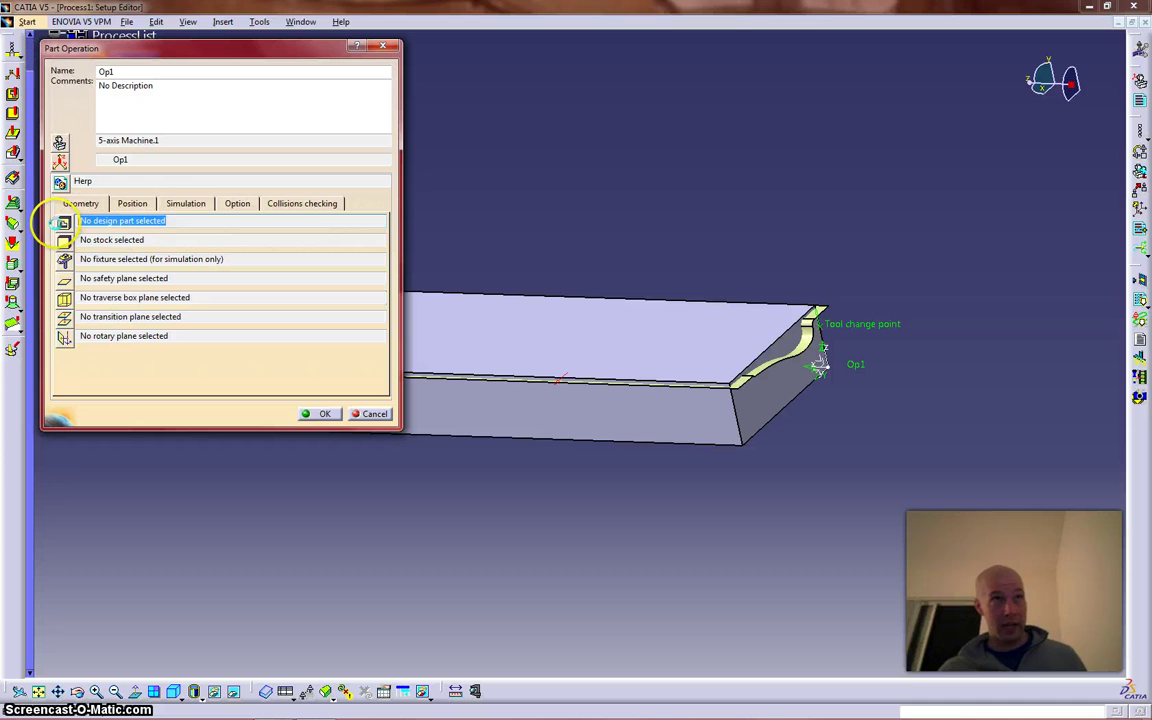
left_click(130, 240)
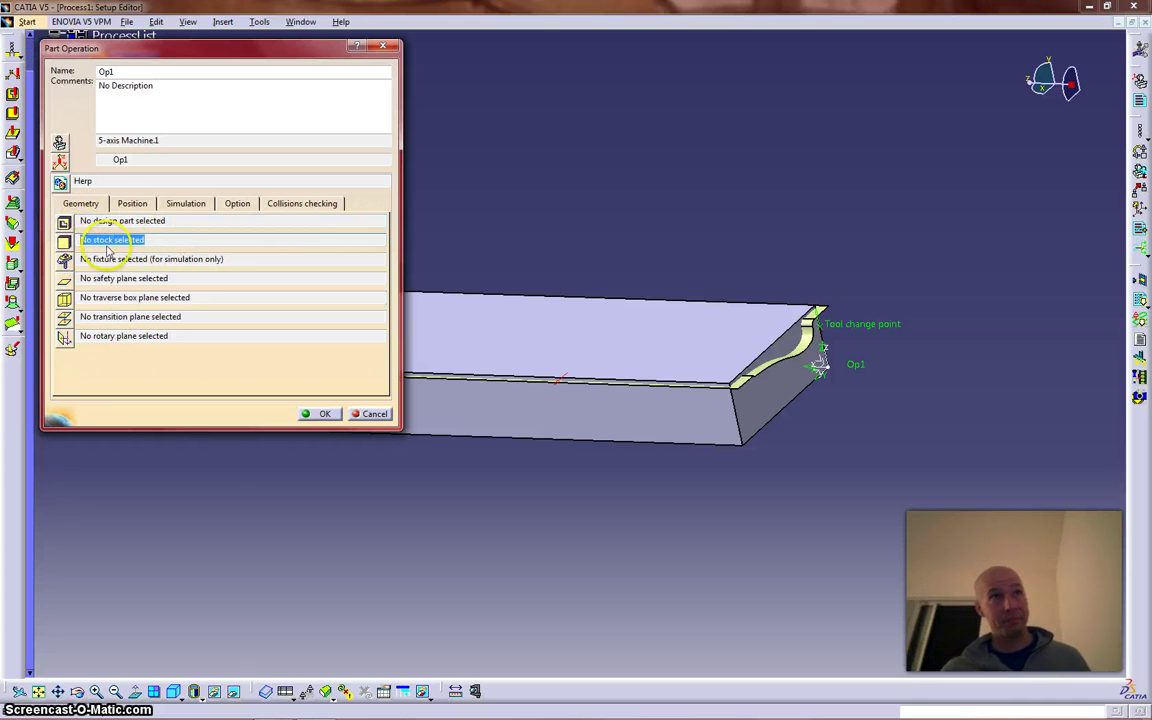
left_click(176, 221)
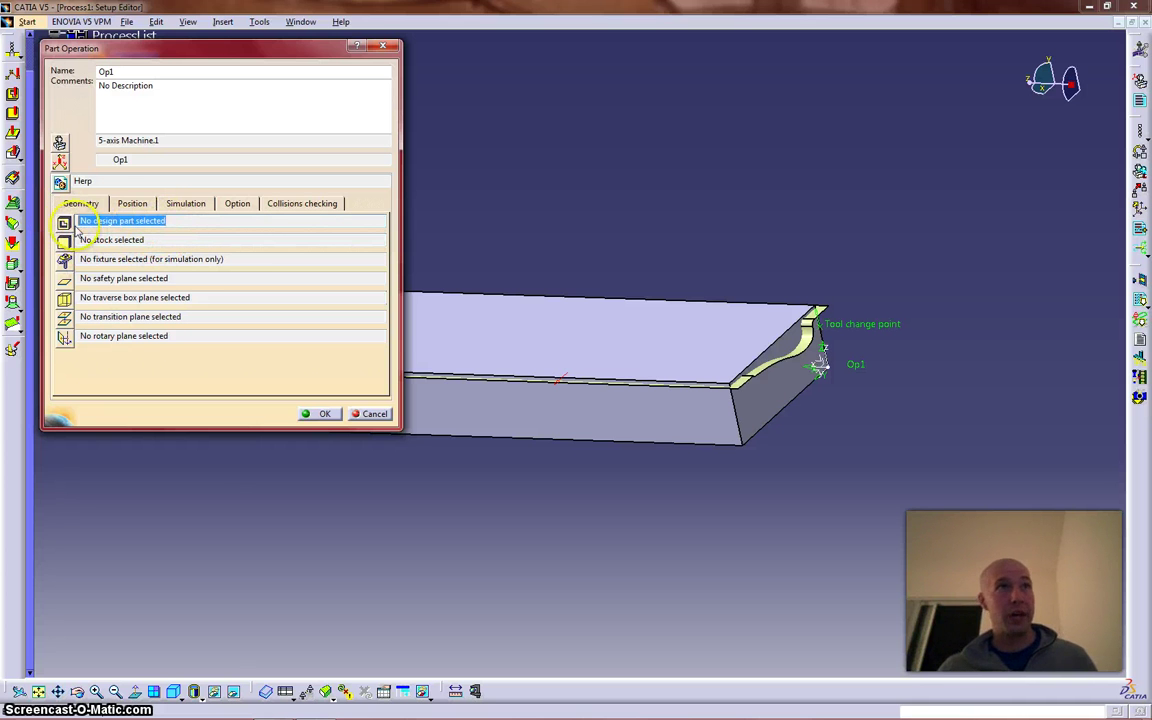
left_click(63, 223)
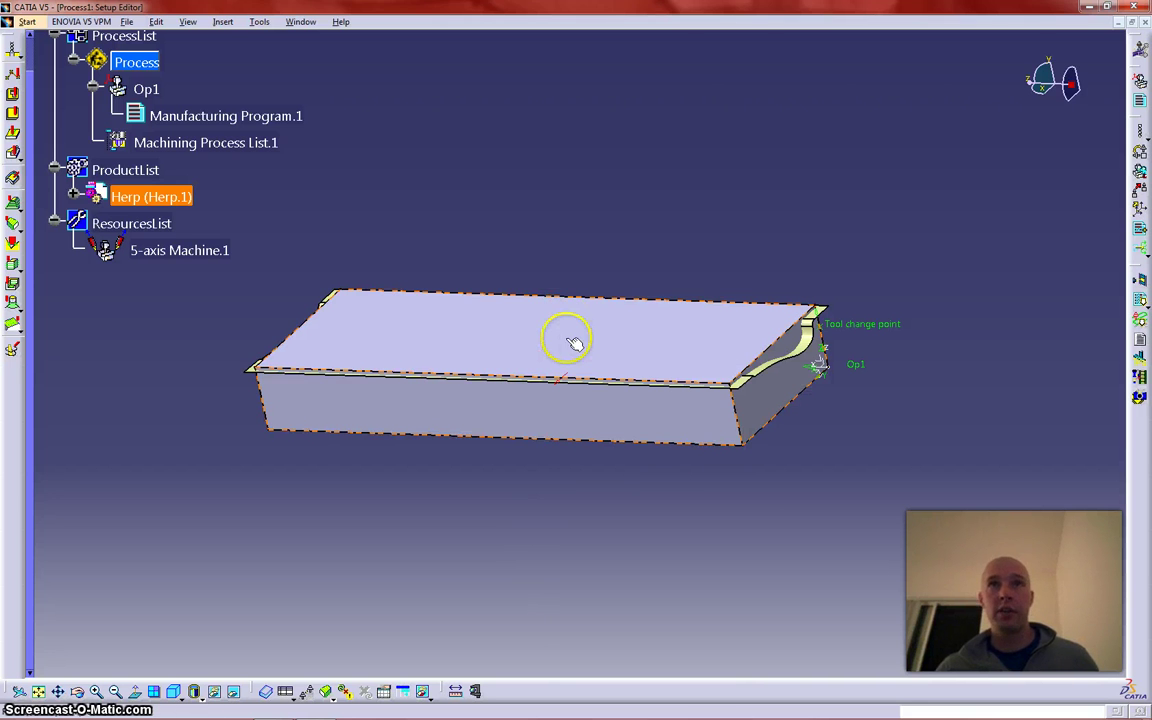
left_click(630, 338)
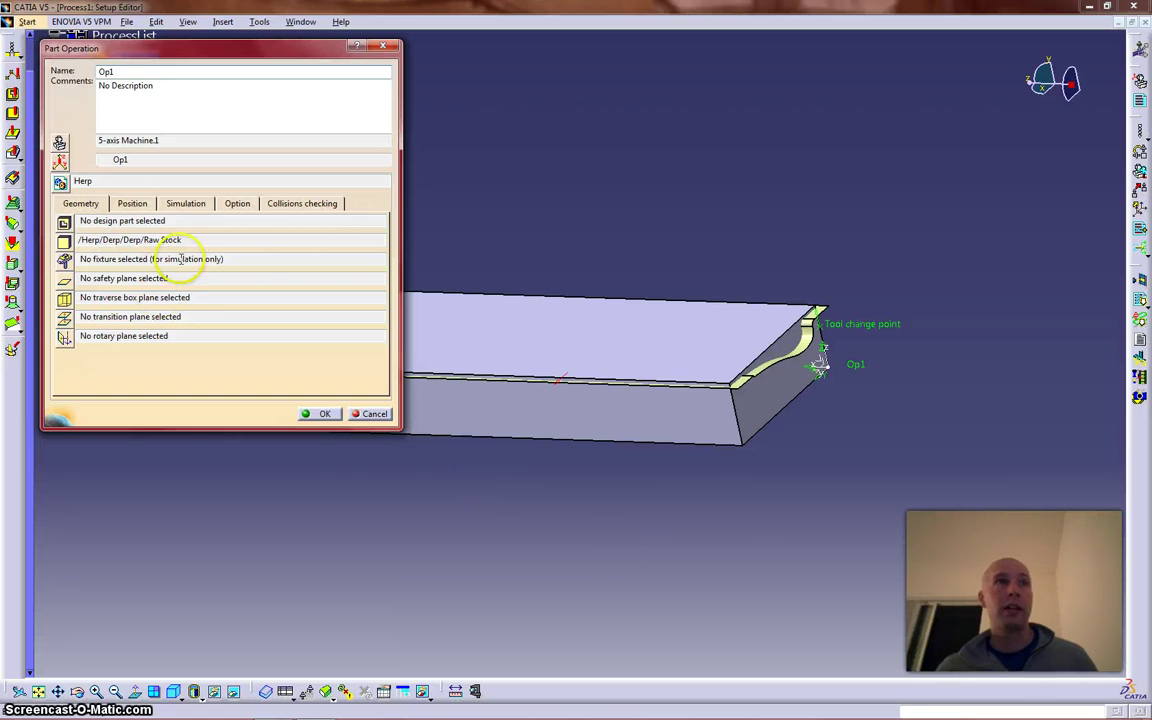
left_click(175, 240)
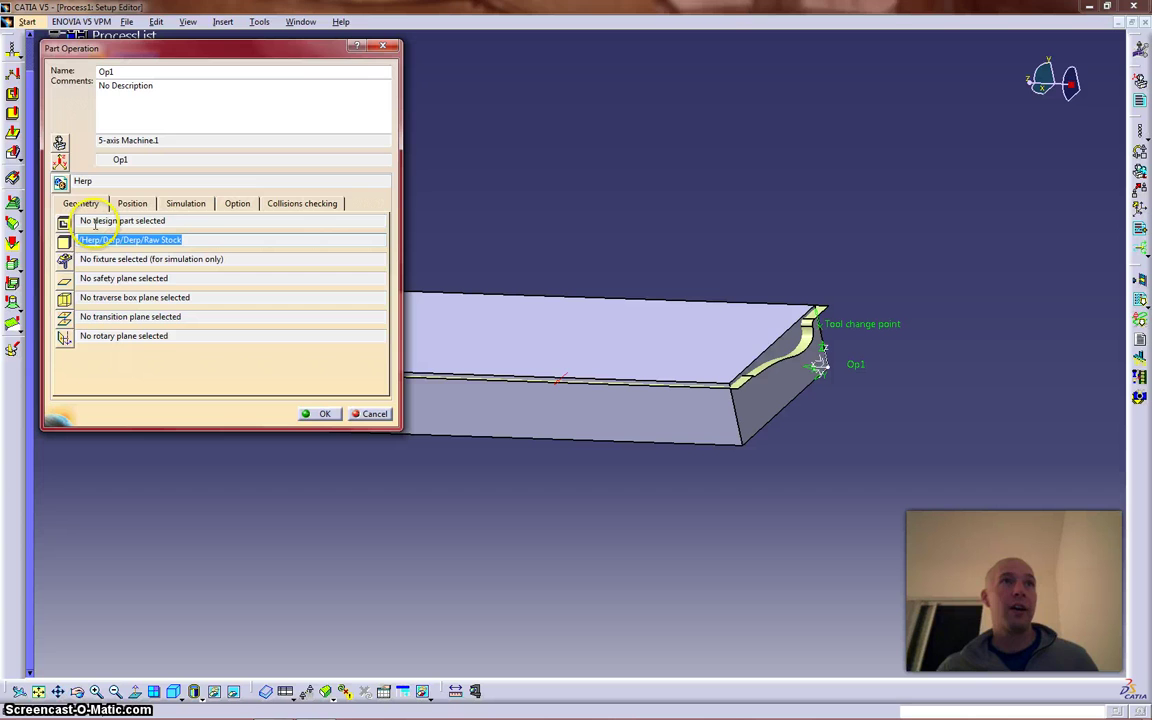
- Pick the pocket surface as the design part, giving tool surf
left_click(63, 224)
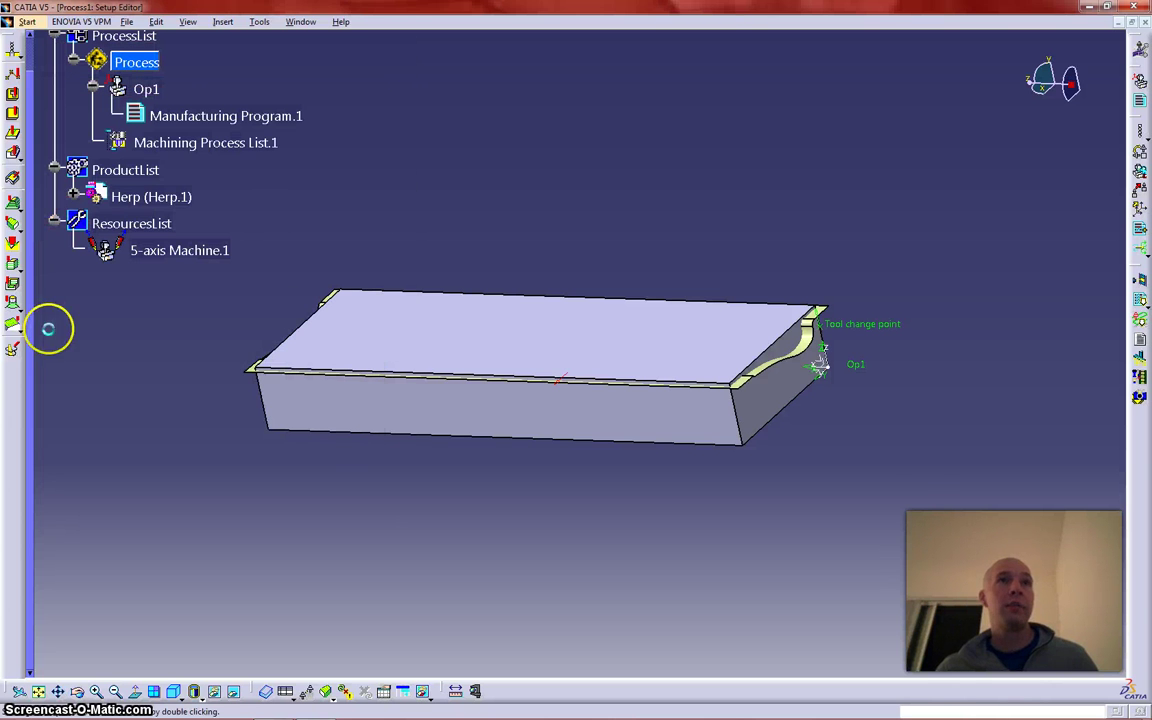
left_click(818, 338)
double_click(985, 506)
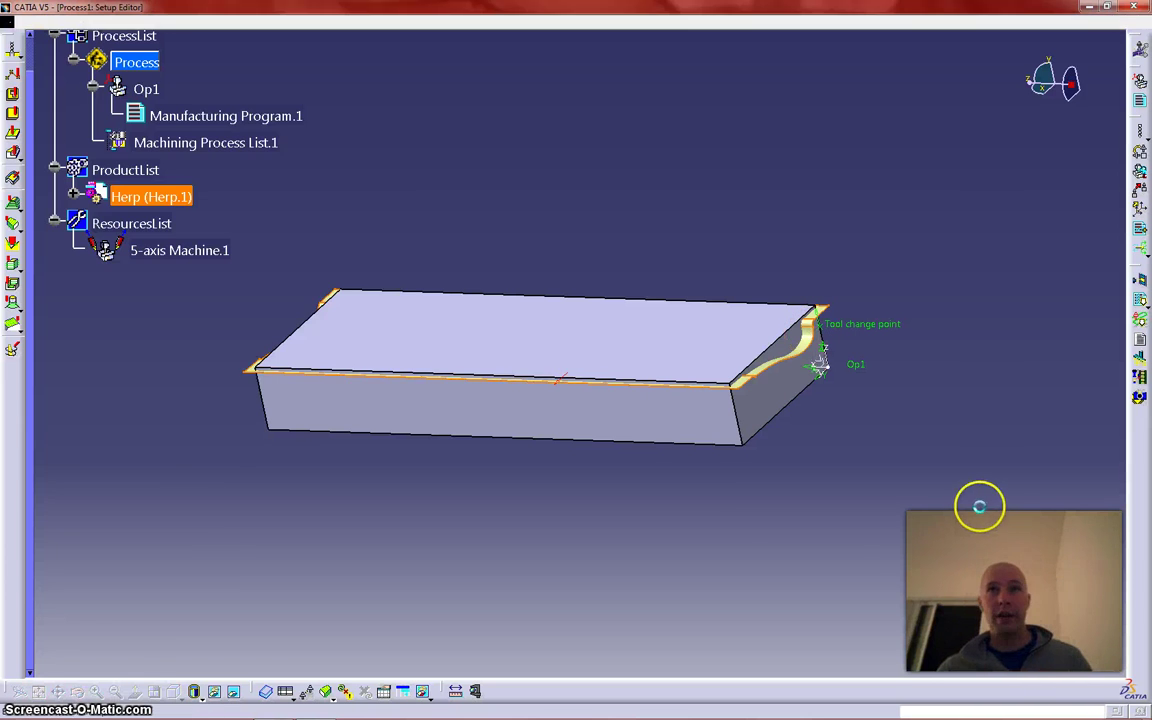
left_click(190, 221)
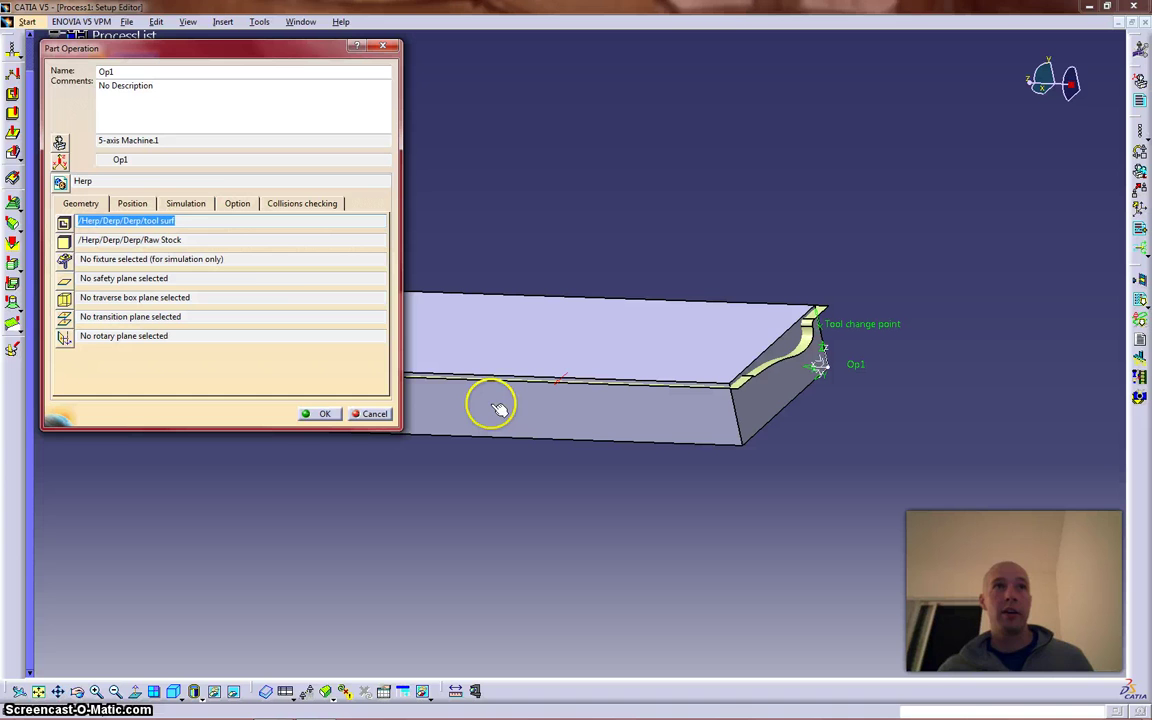
- Verify the Geometry tab shows tool surf as design part and Raw Stock as stock
left_click(130, 240)
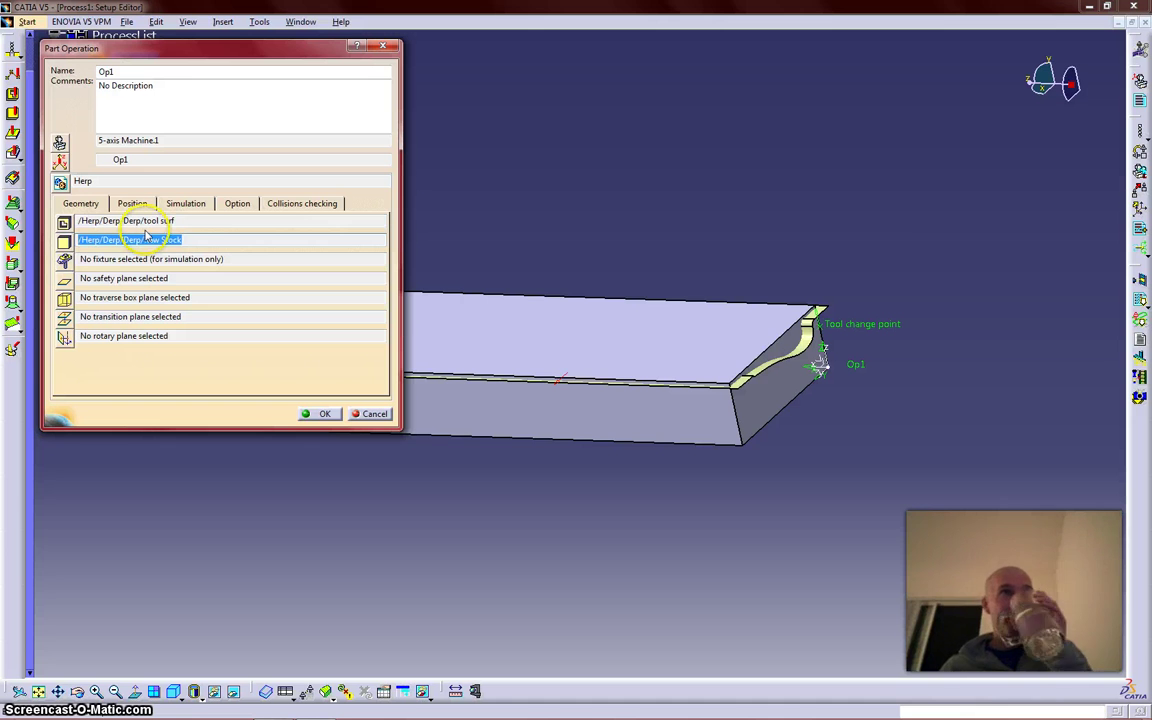
left_click(190, 220)
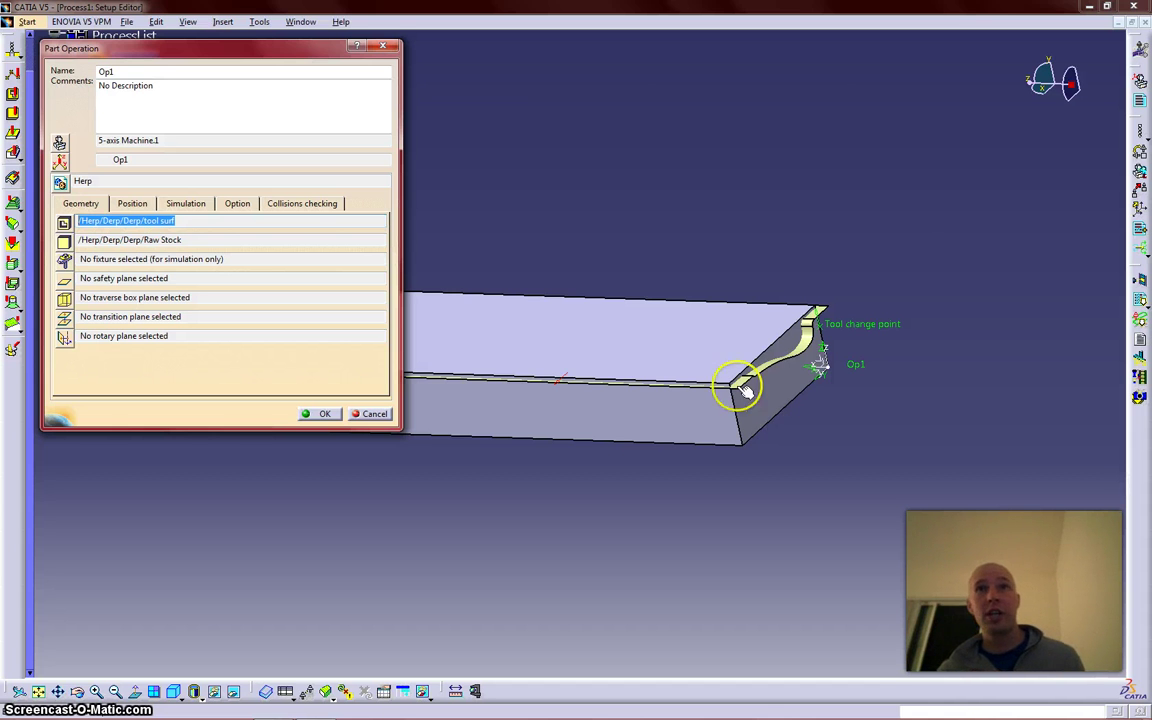
middle_click_drag(776, 398, 650, 432)
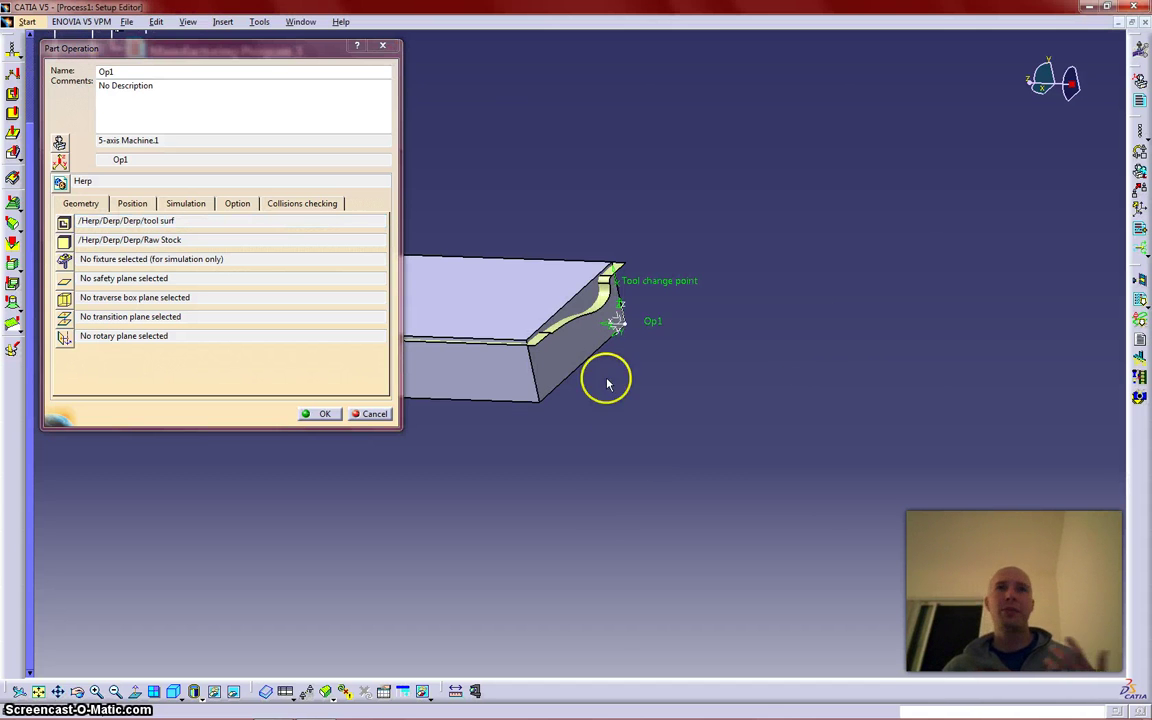
middle_click_drag(540, 290, 465, 391)
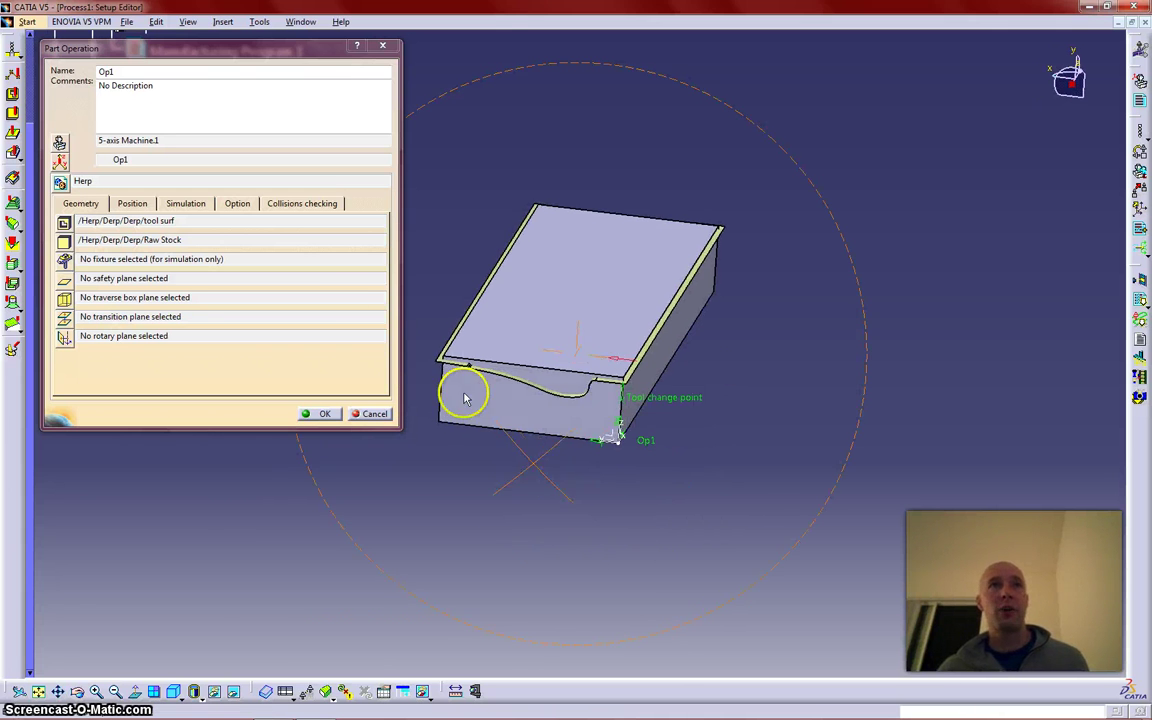
left_click(306, 241)
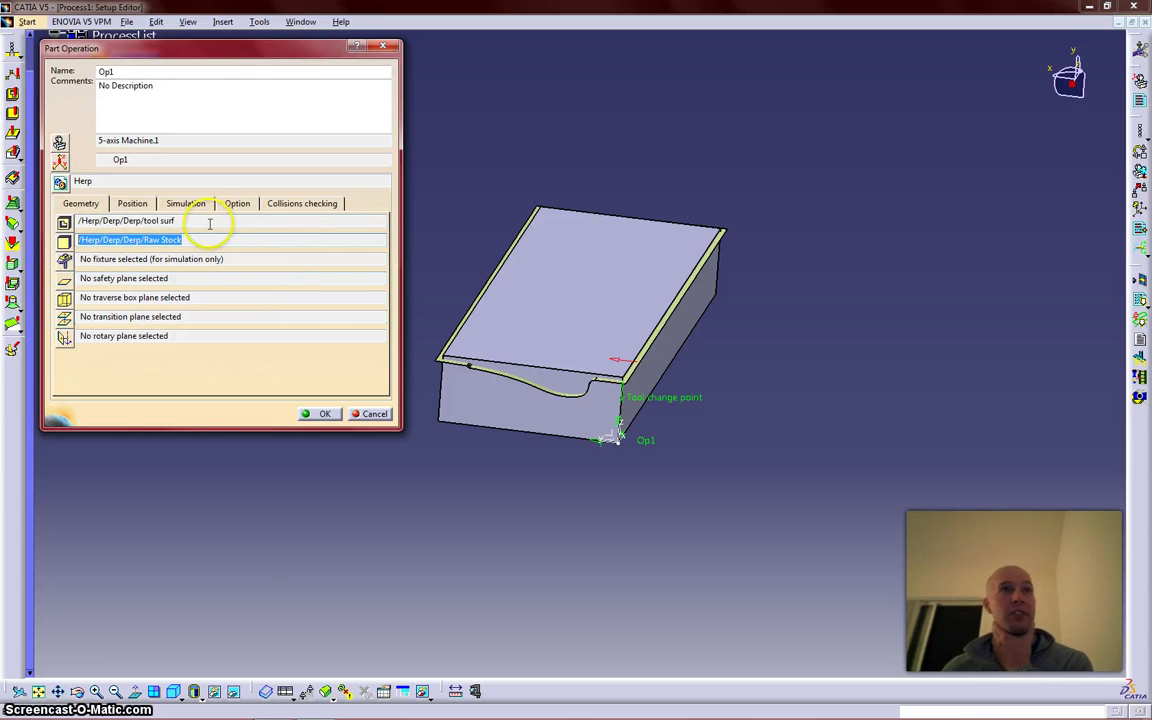
left_click(141, 222)
left_click(185, 239)
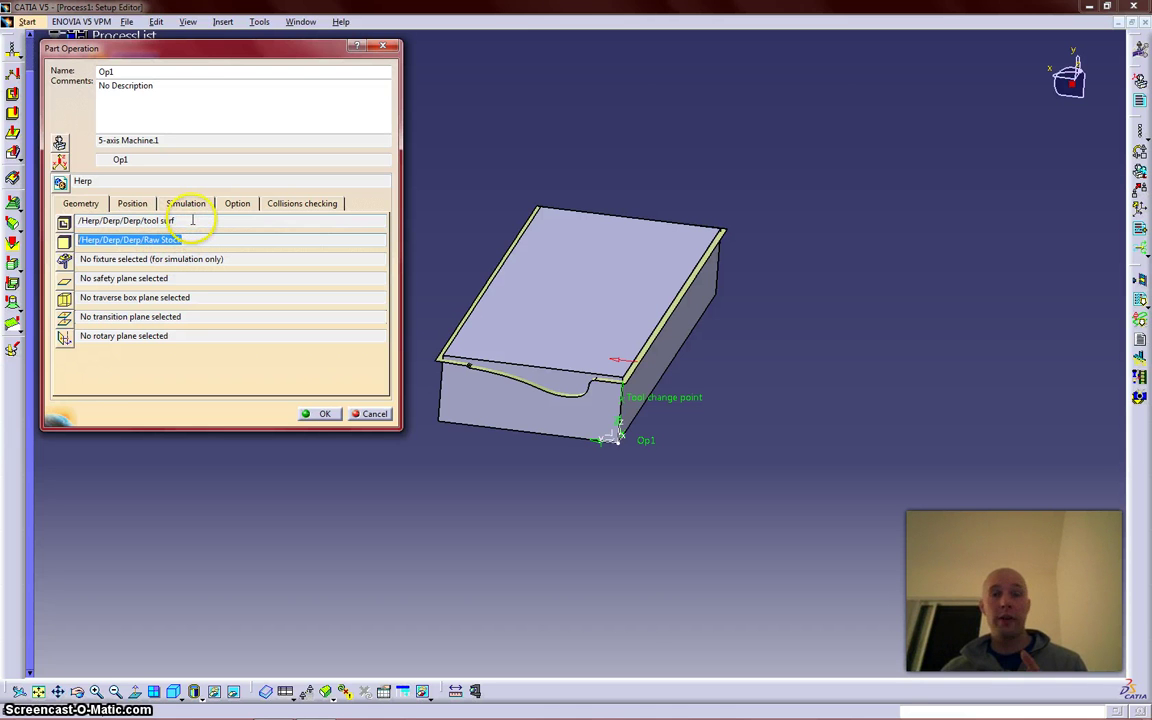
left_click(192, 220)
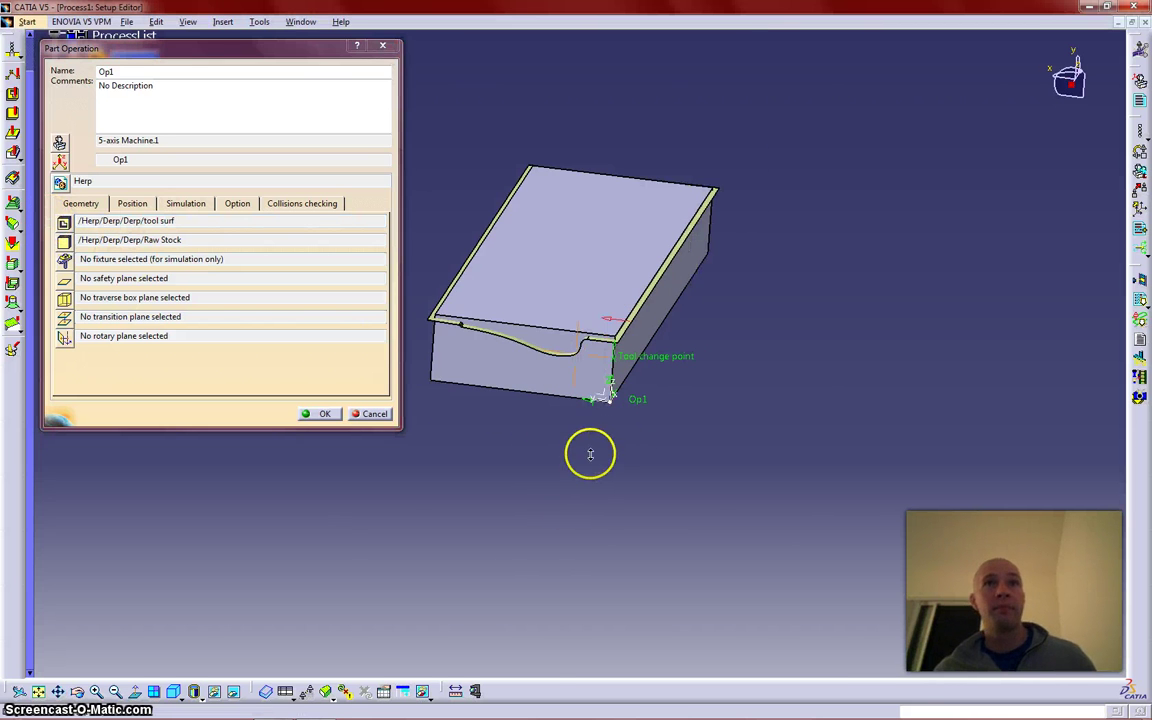
- Zoom to a top view of the curved notch and inspect the tool surf, safety plane and fixture entries
scroll(594, 446, "up", 5)
middle_click_drag(602, 430, 580, 344)
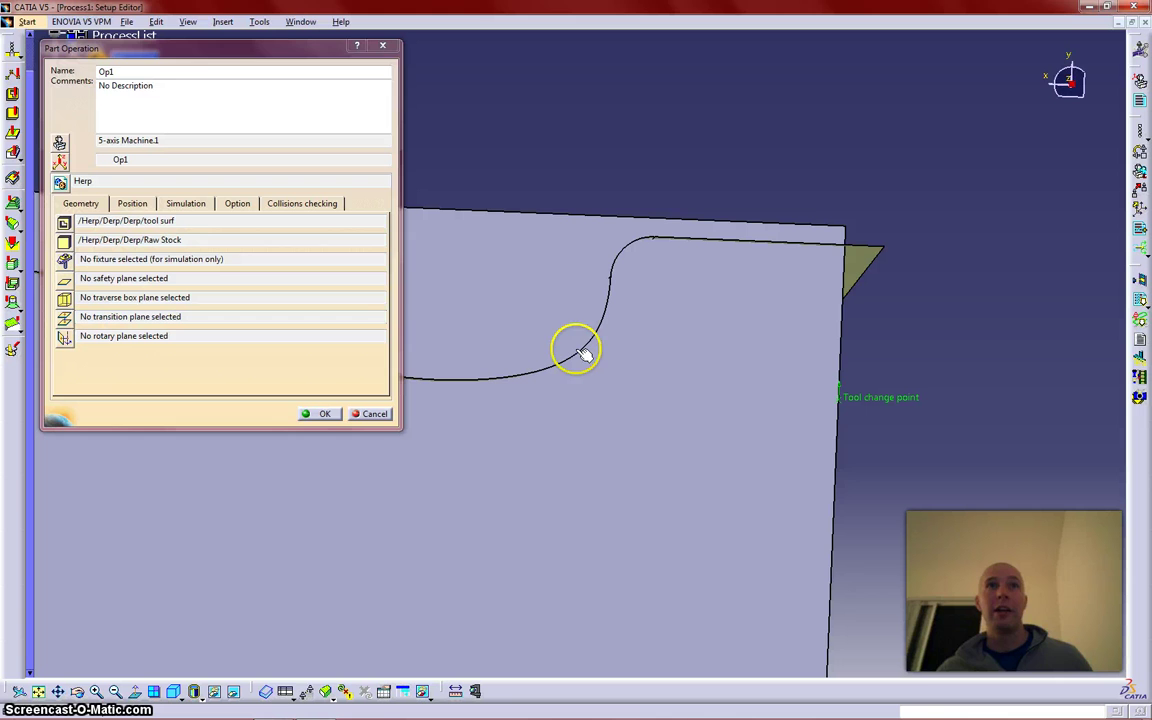
left_click(60, 222)
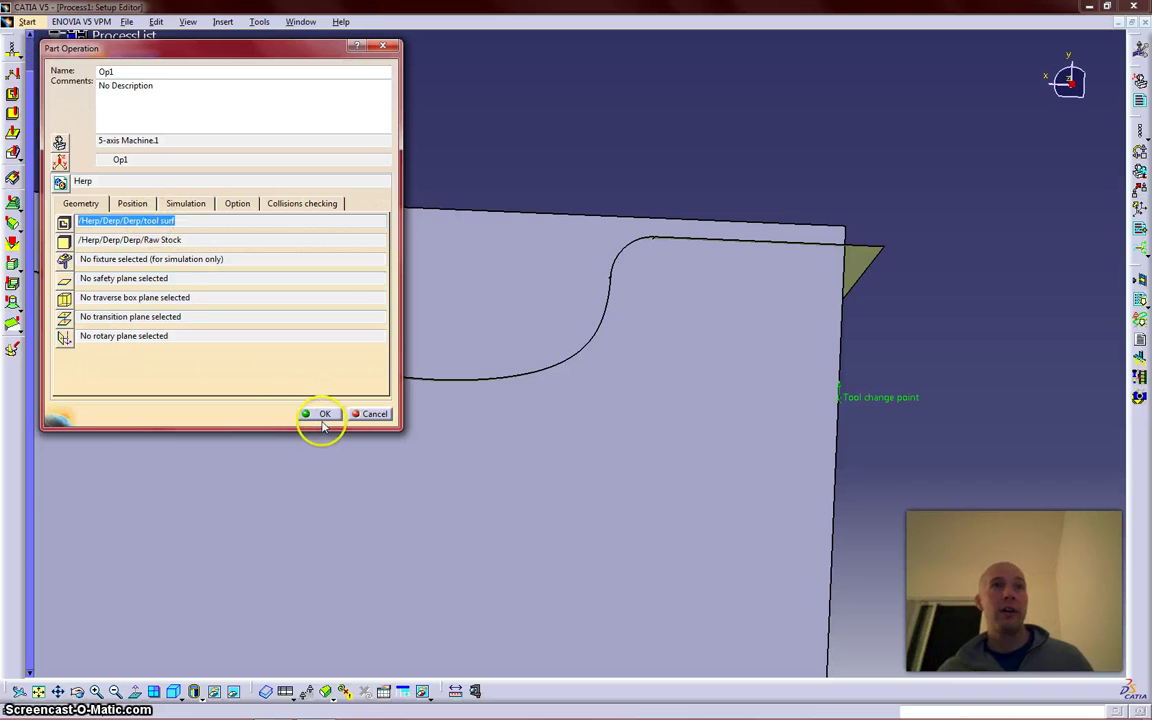
left_click(195, 278)
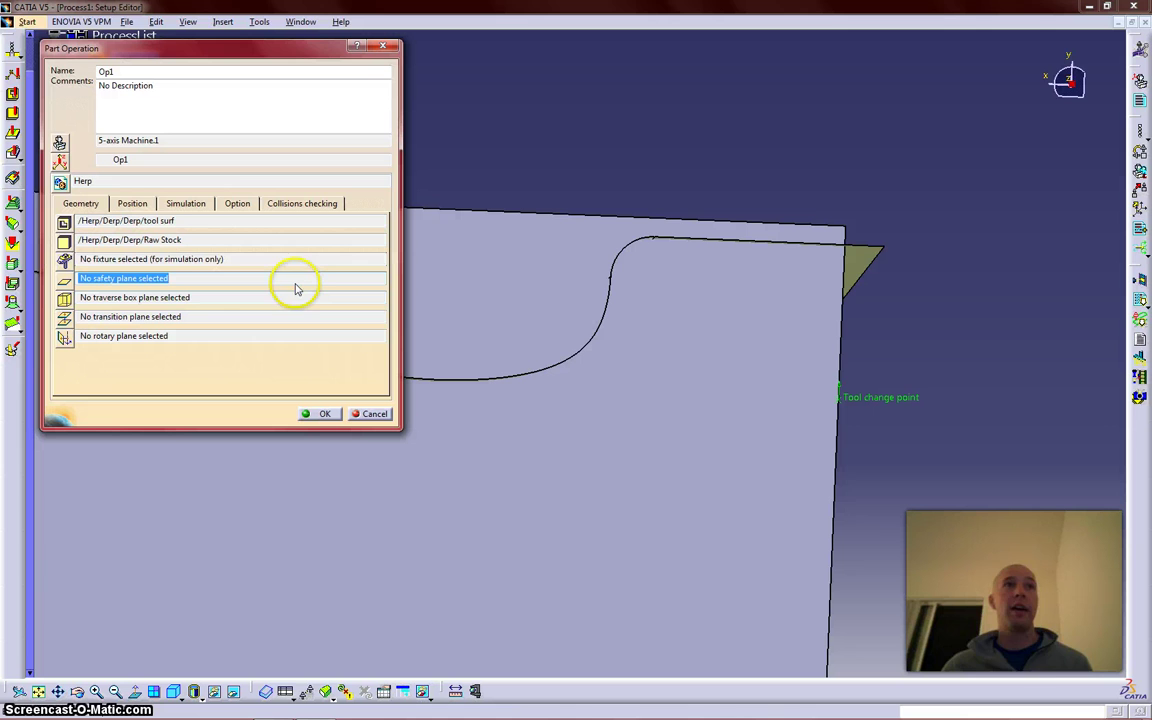
left_click(235, 259)
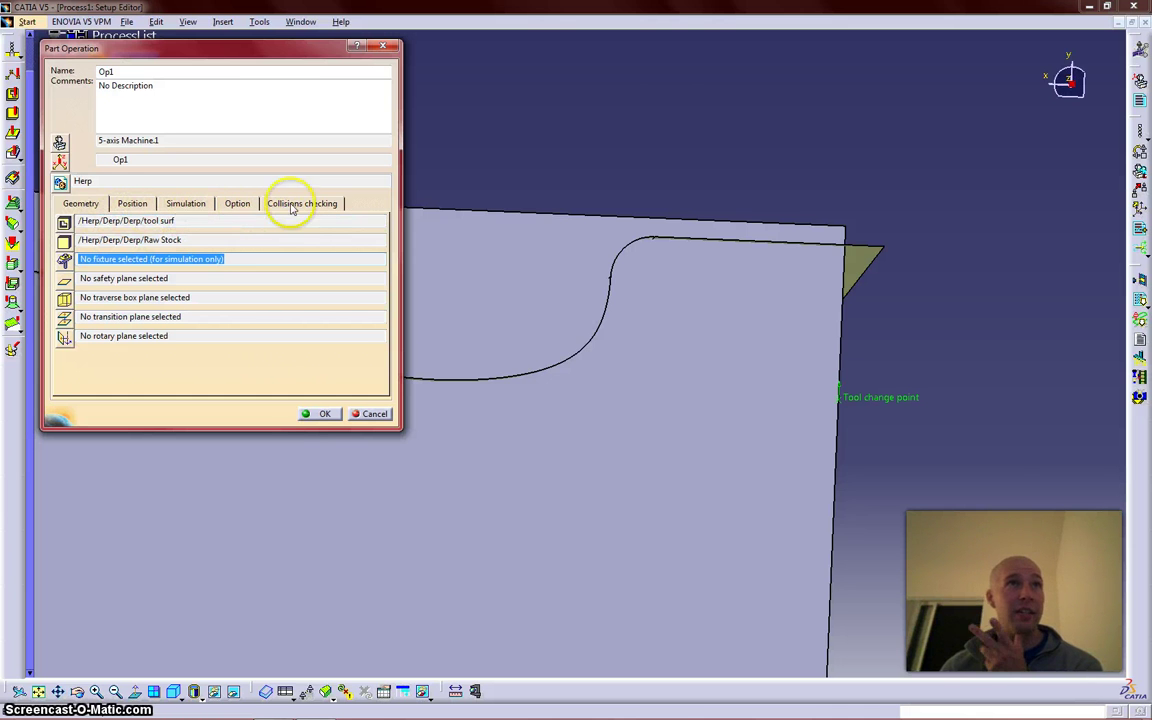
- Accept Op1's Part Operation settings and zoom out to frame the whole part
left_click(322, 416)
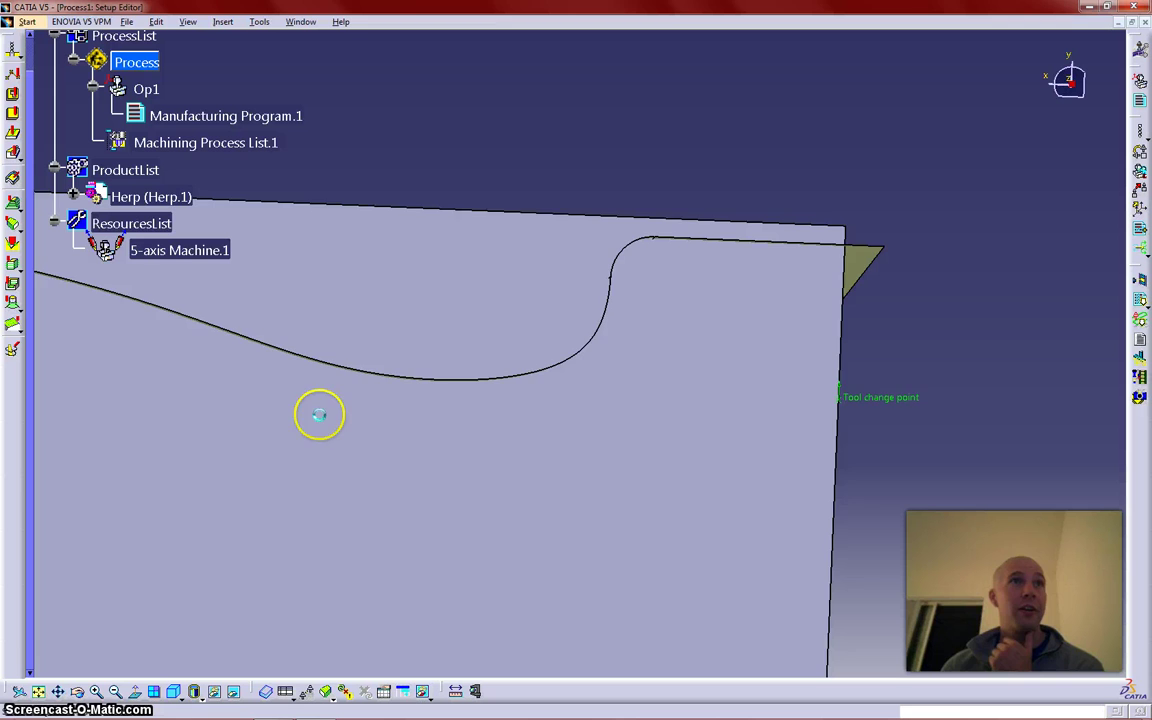
middle_click_drag(571, 399, 564, 567)
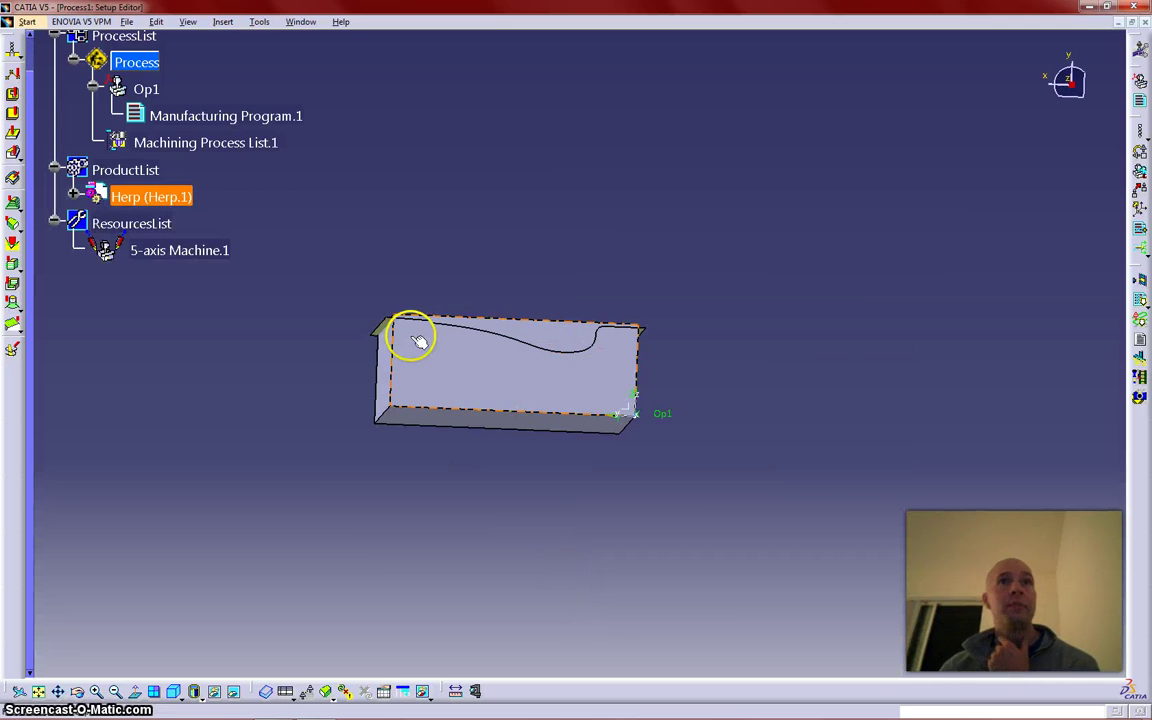
middle_click_drag(411, 334, 449, 413)
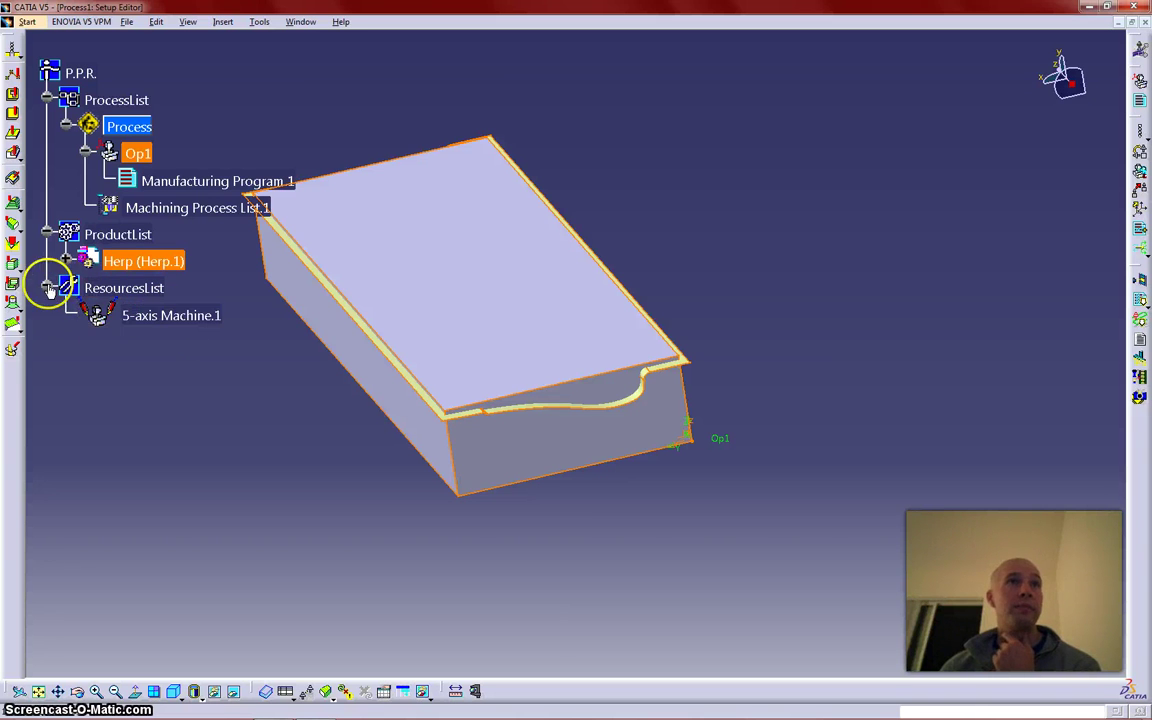
- Collapse the ResourcesList and ProductList branches and select Manufacturing Program.1
left_click(47, 287)
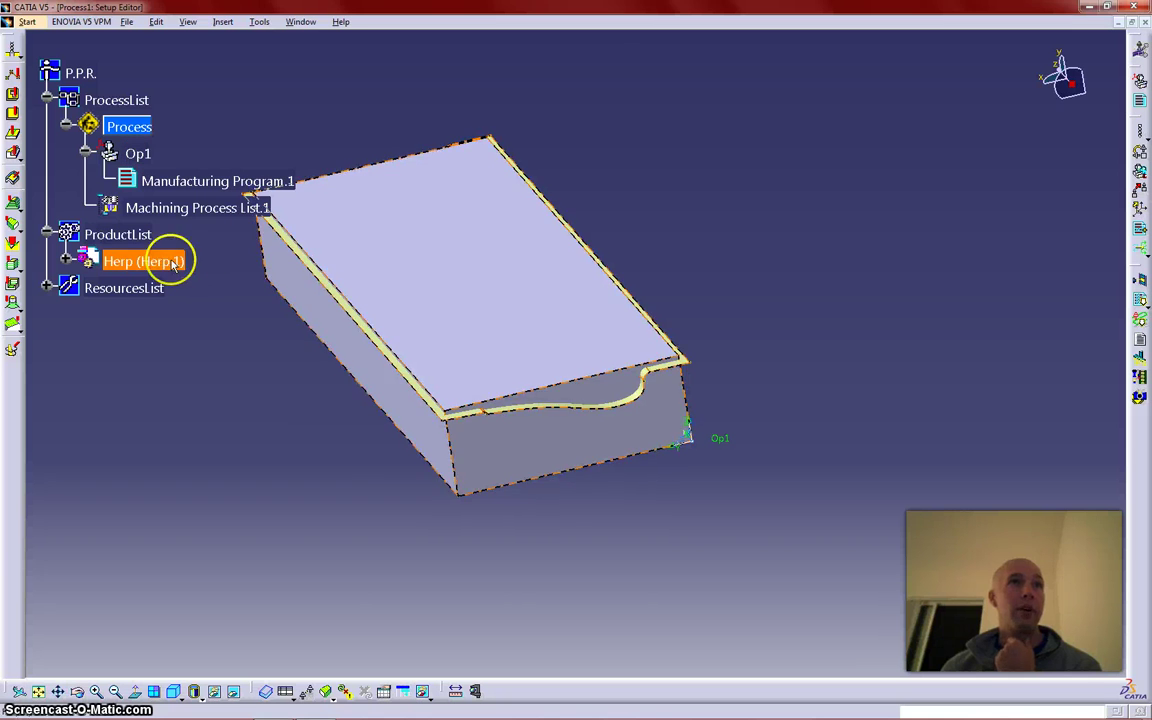
left_click(48, 233)
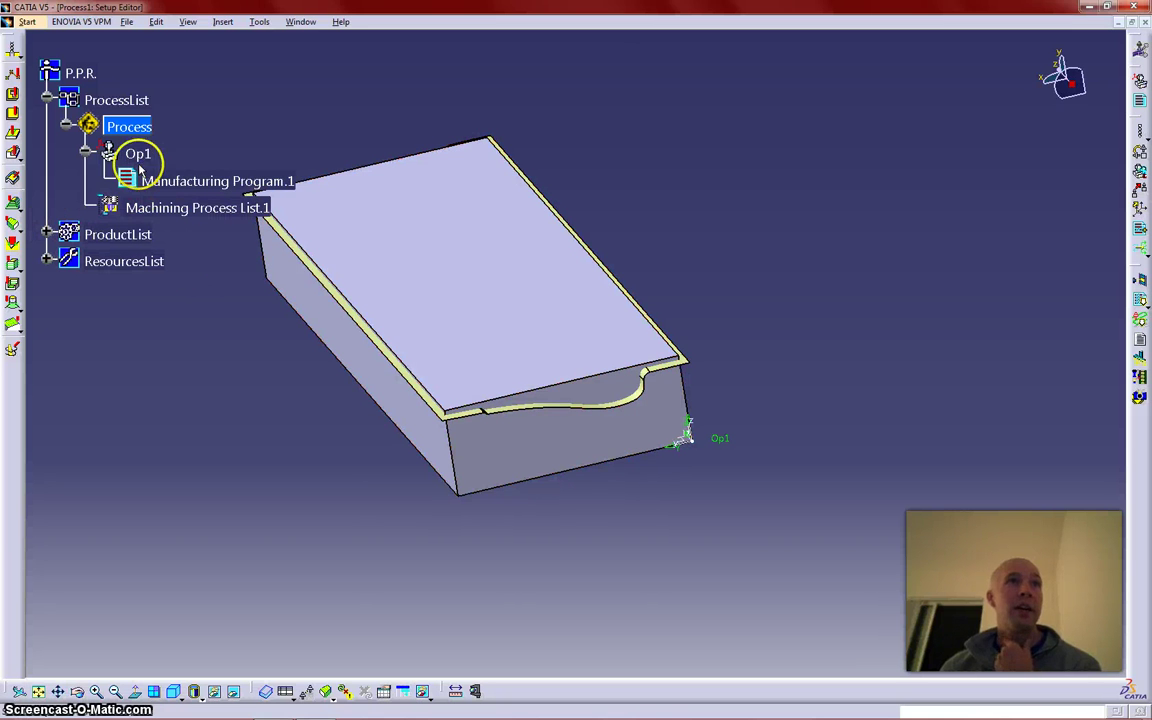
left_click(137, 153)
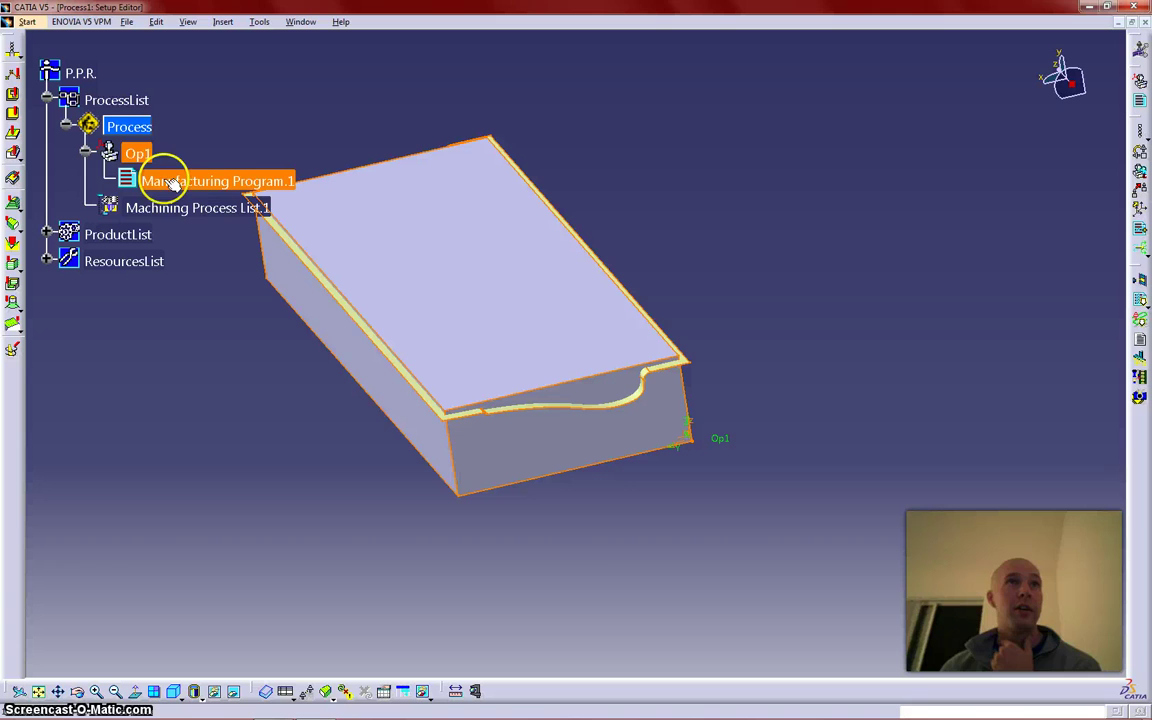
left_click(172, 182)
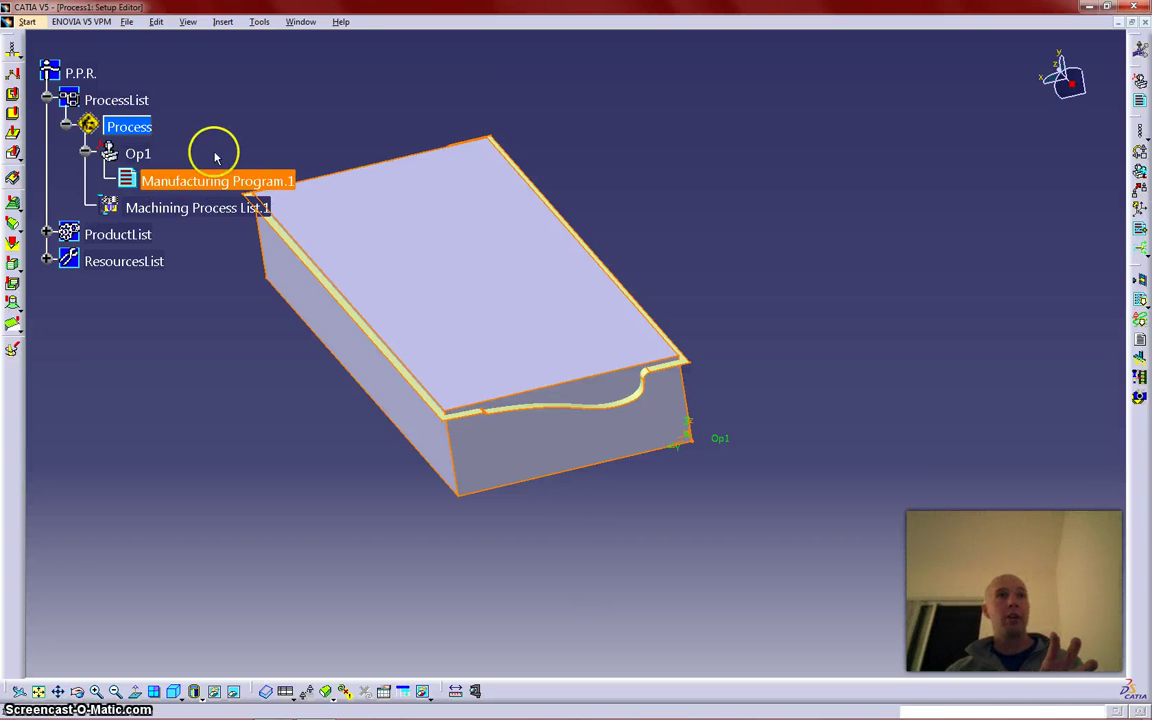
- Rename Manufacturing Program.1 to O1234 and review its settings before closing
double_click(126, 178)
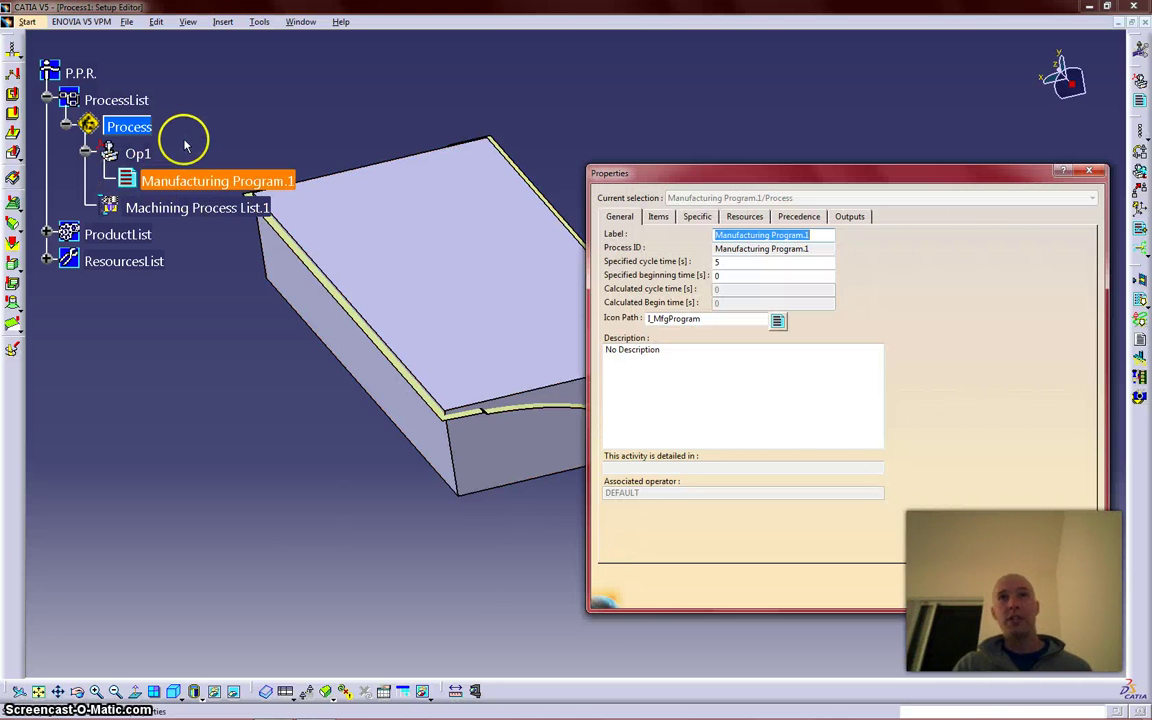
type("O1234")
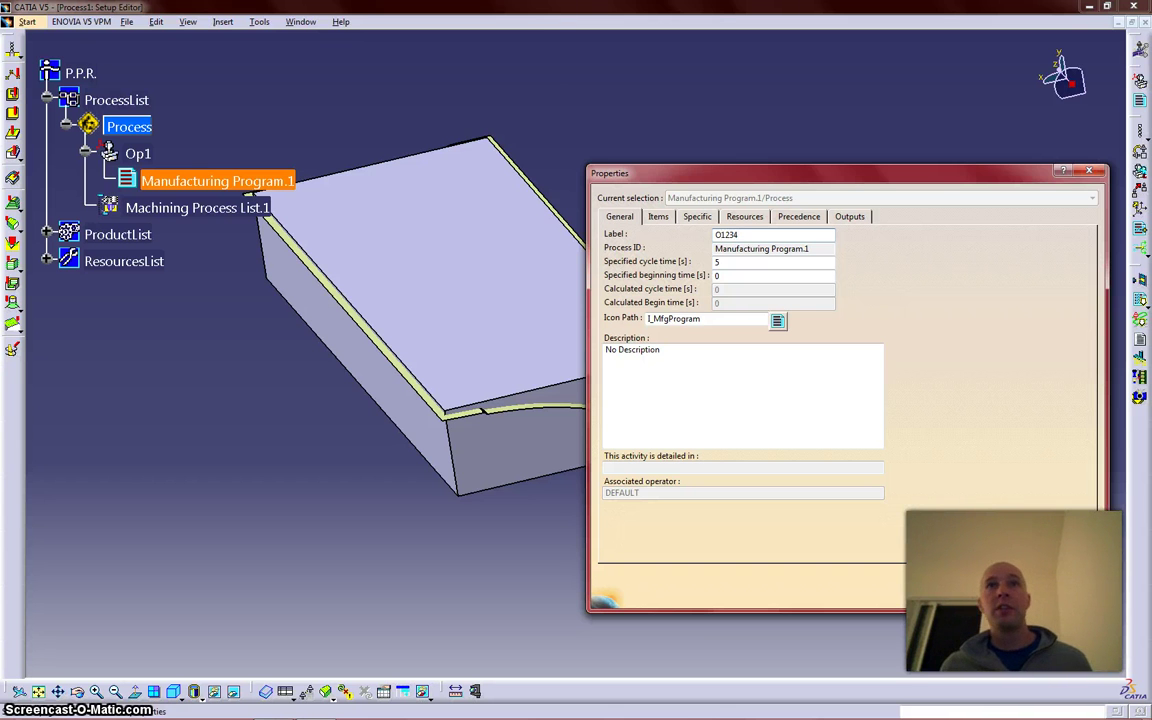
key("Return")
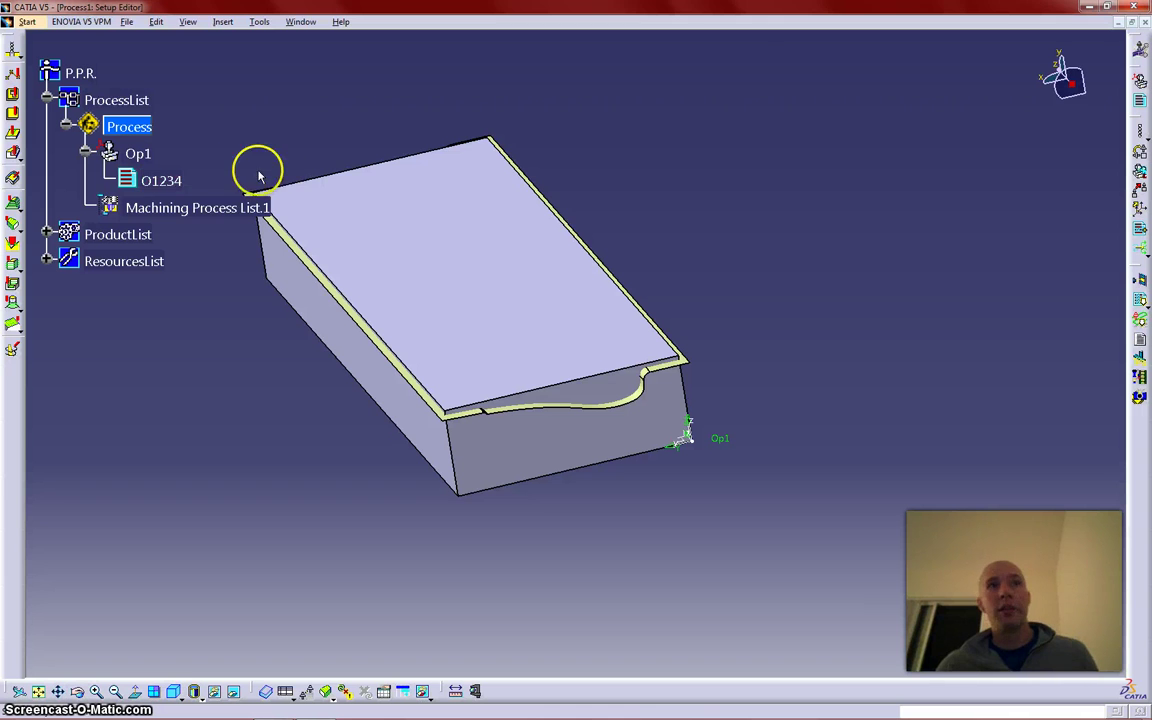
double_click(161, 180)
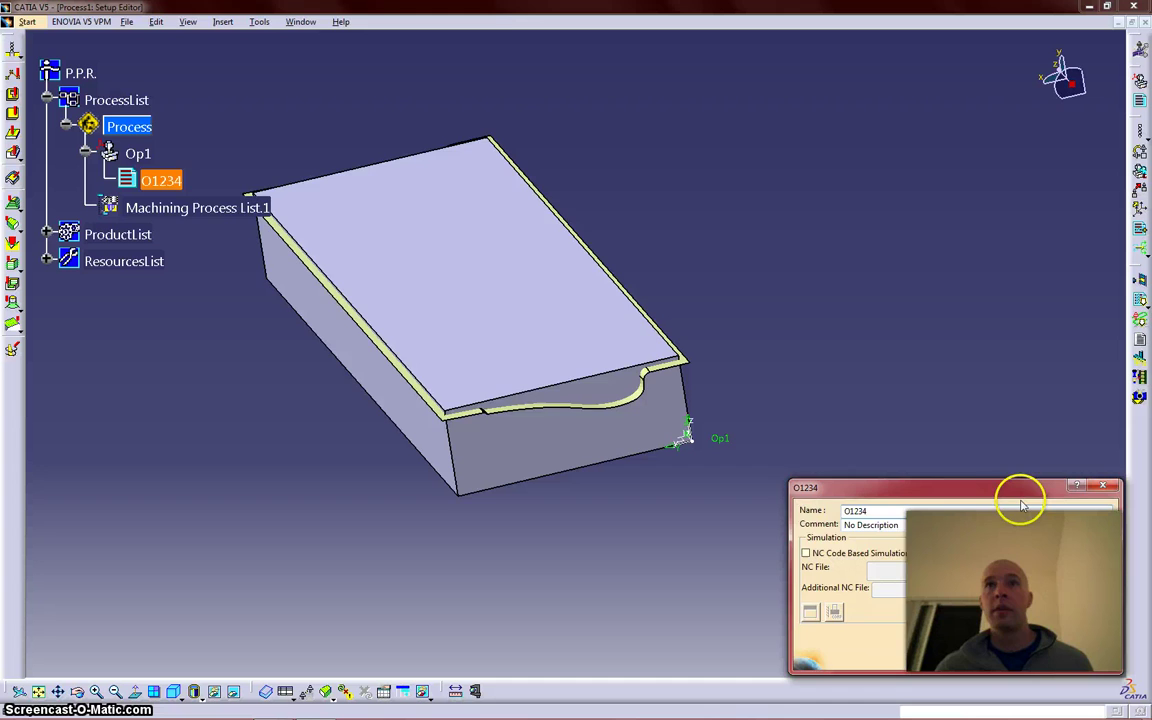
left_click_drag(1021, 498, 467, 106)
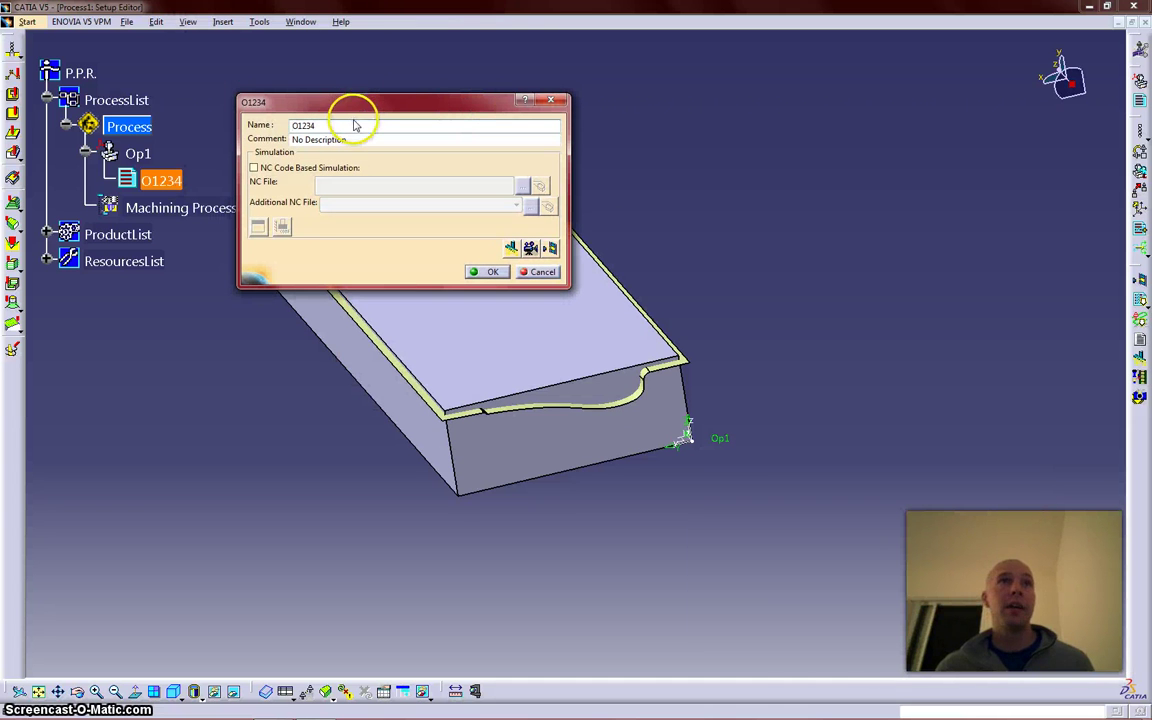
key("Tab")
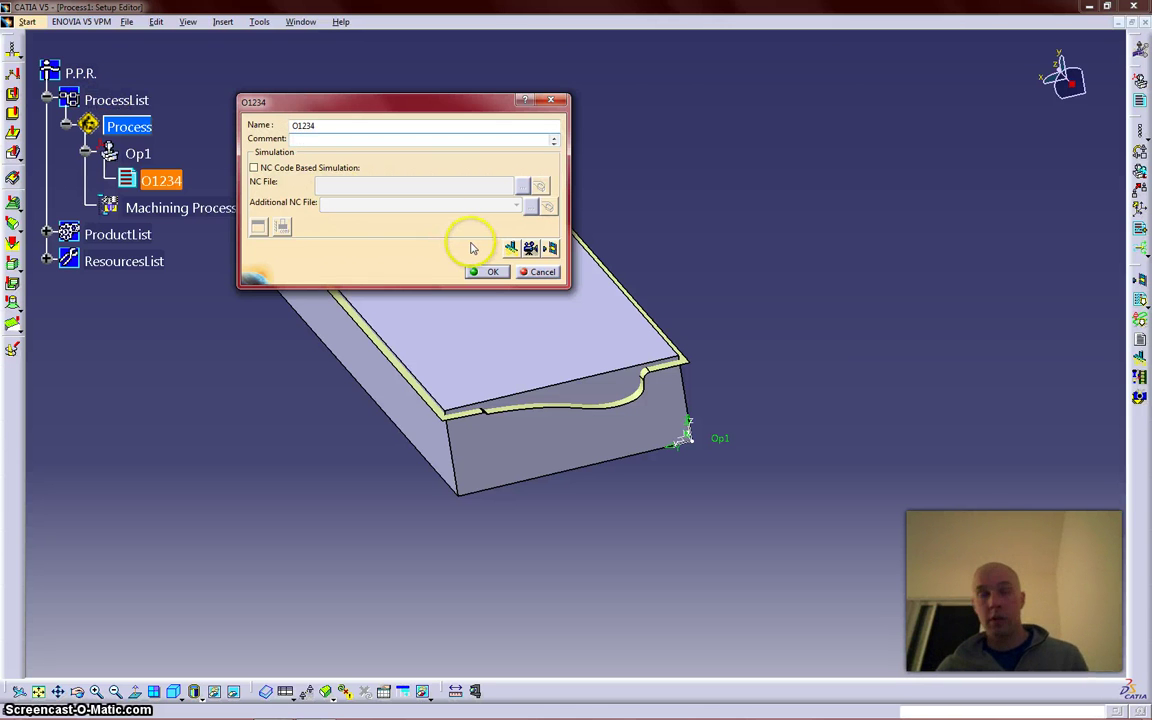
left_click(487, 271)
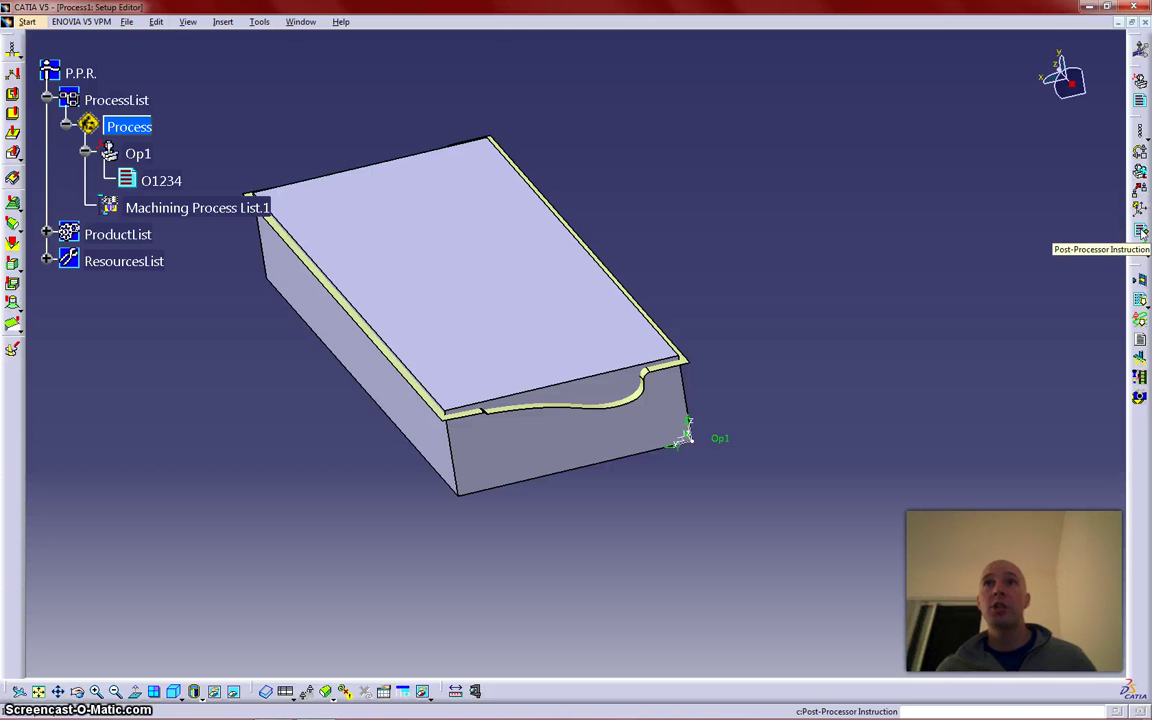
- Insert a Post-Processor Instruction named G55, with PP text G55, into program O1234
left_click(1140, 230)
left_click(150, 178)
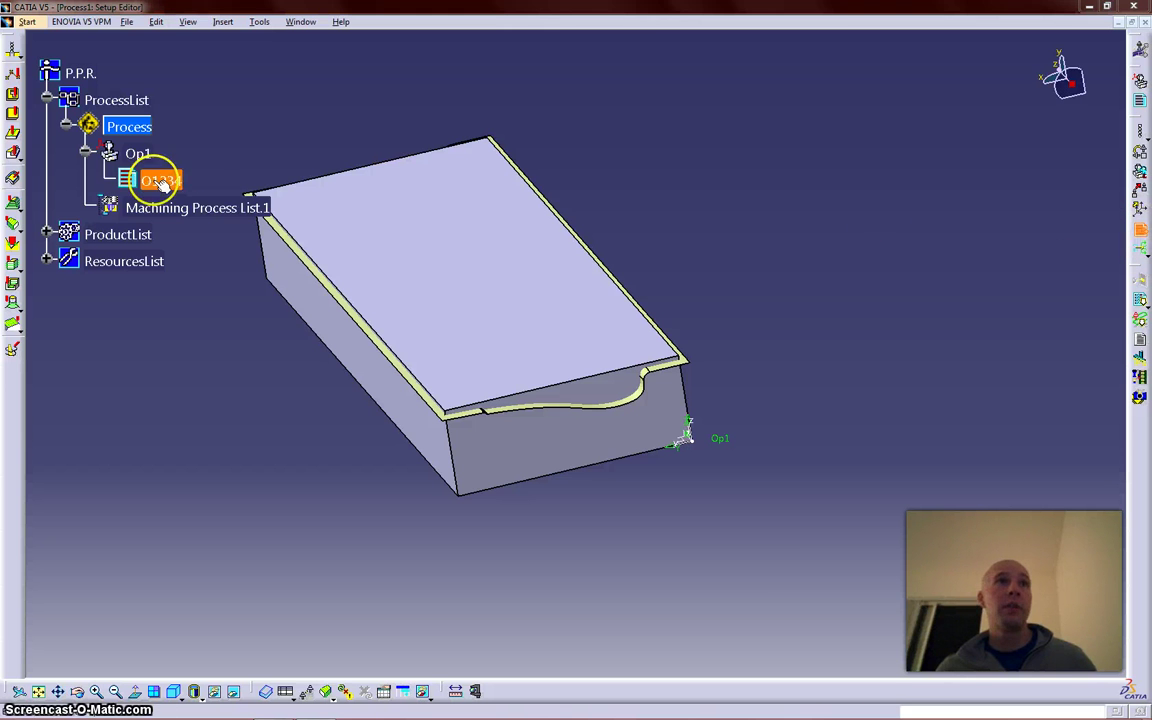
left_click(243, 150)
left_click_drag(211, 49, 55, 256)
type("G")
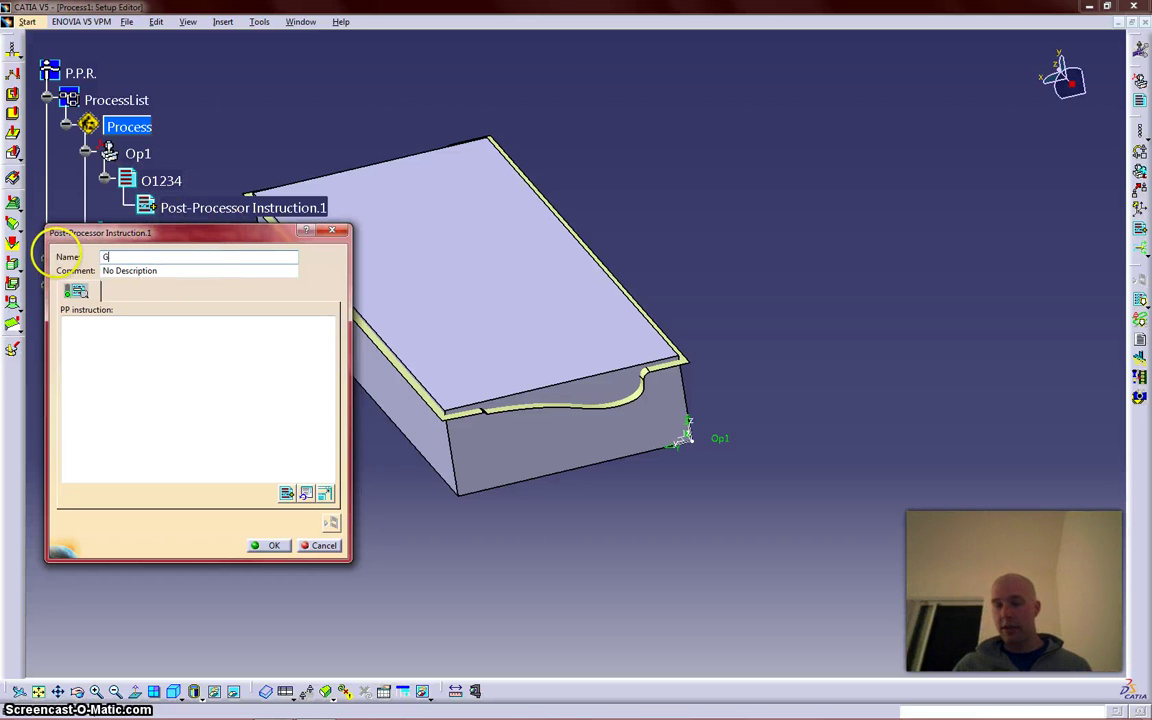
type("55")
key("Return")
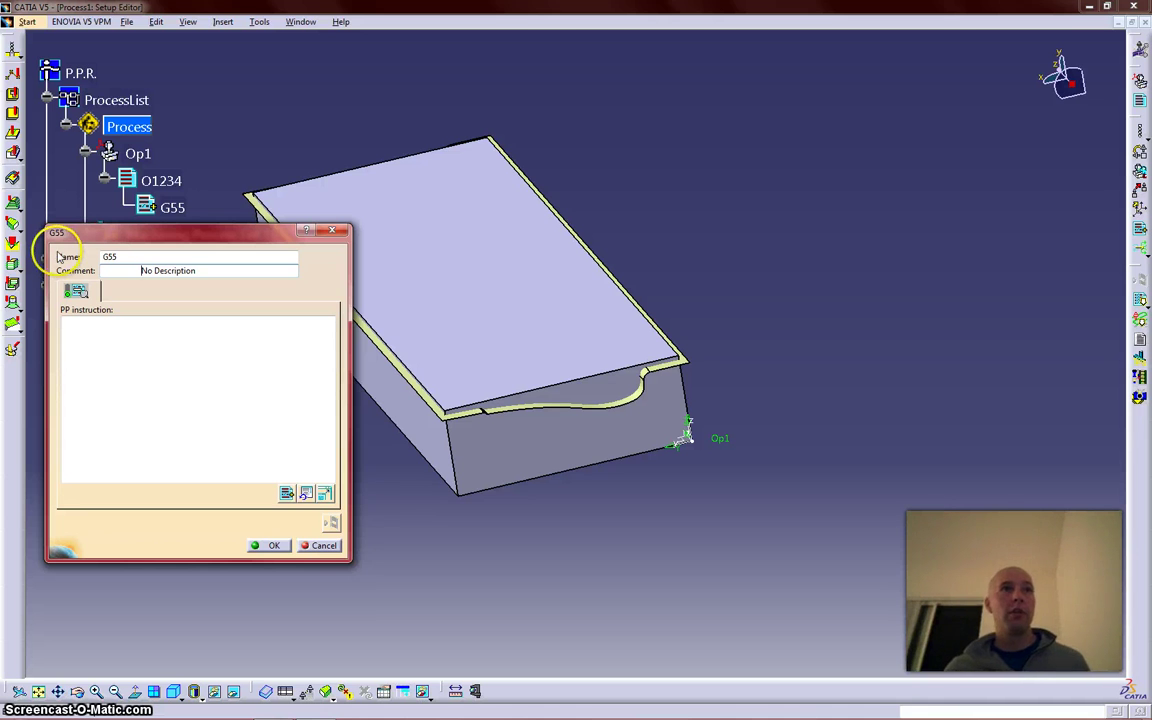
left_click(85, 360)
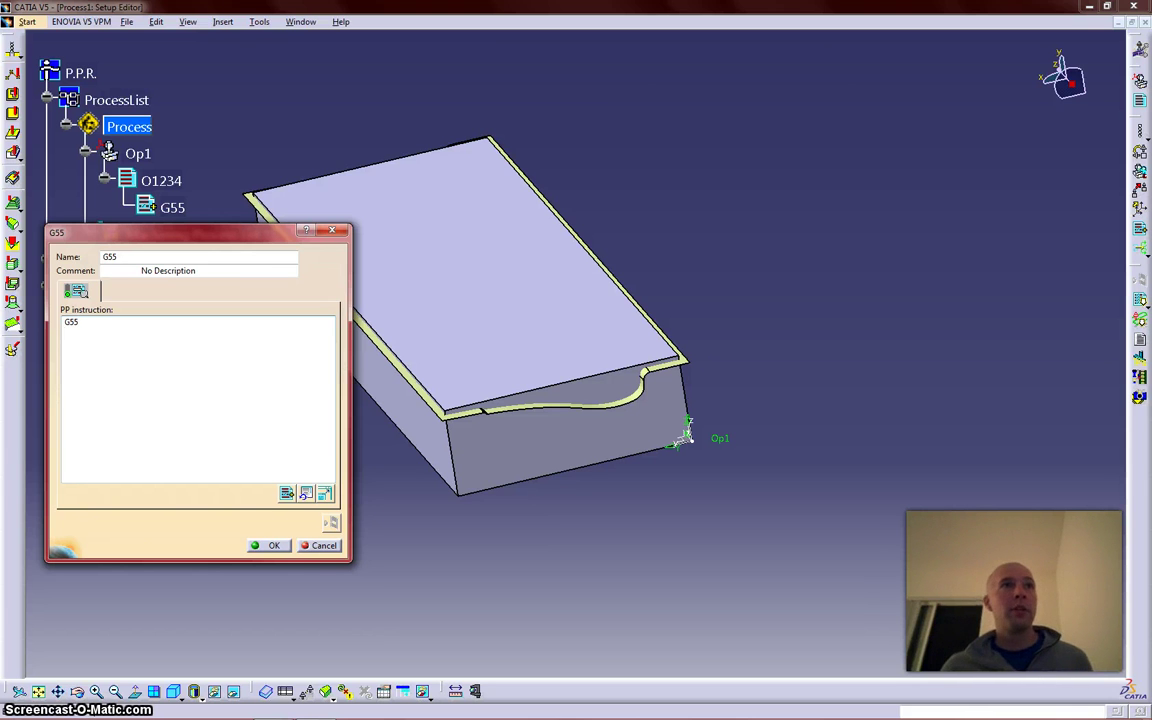
left_click(272, 546)
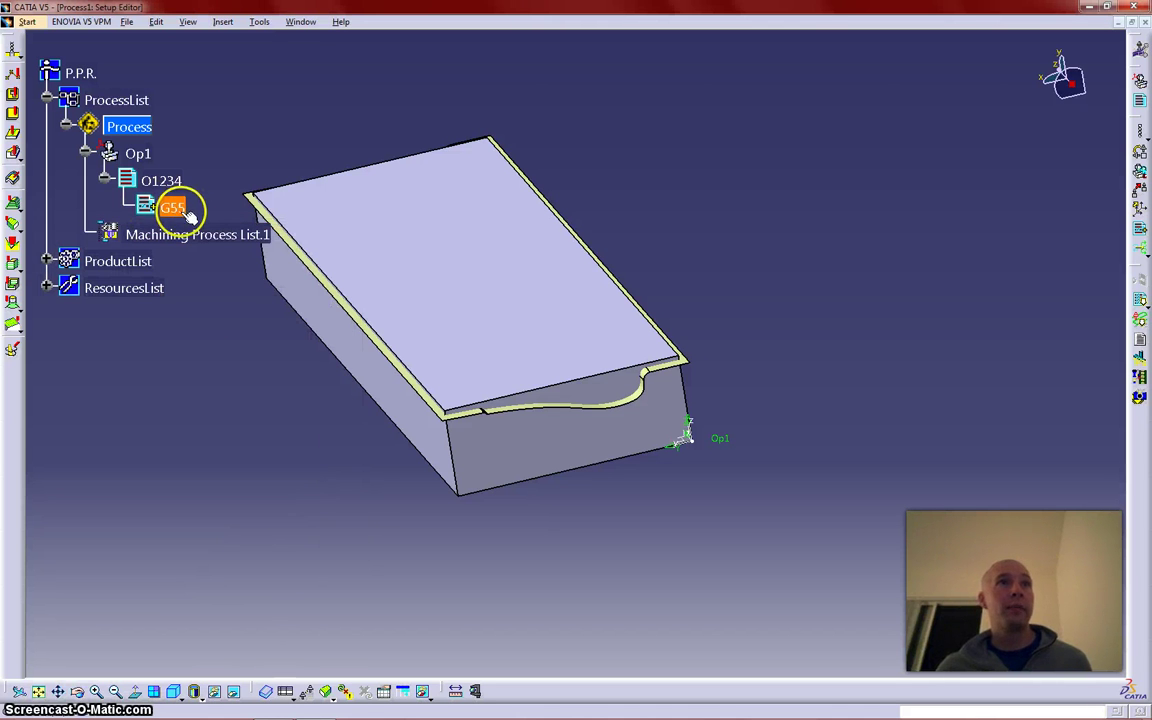